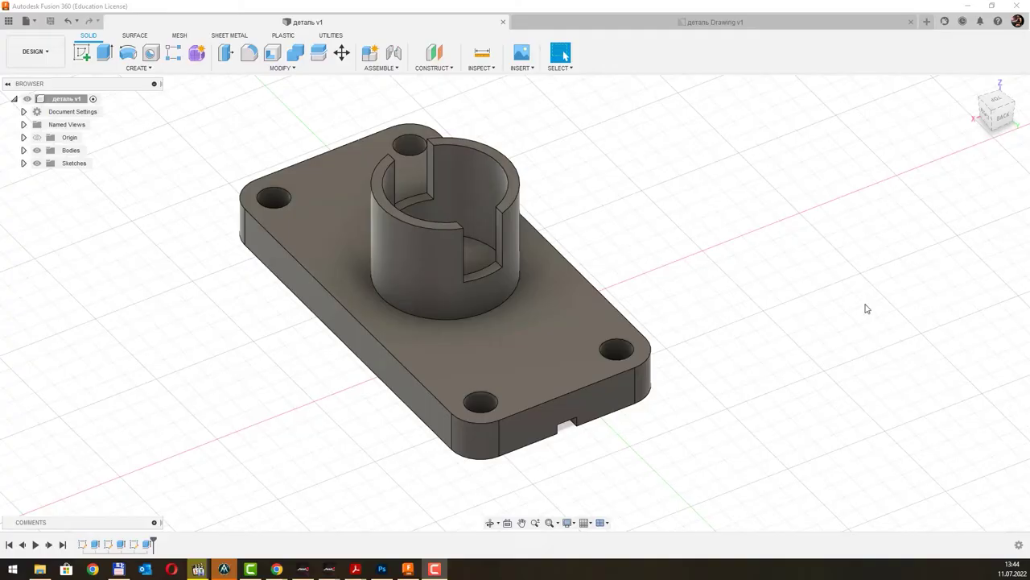
Step: Orbit the finished slotted base-plate model to inspect its underside
{"action": "mouse_move", "coordinate": [852, 280]}
{"action": "middle_mouse_down", "text": "shift"}
{"action": "mouse_move", "coordinate": [706, 197]}
{"action": "mouse_move", "coordinate": [587, 212]}
{"action": "mouse_move", "coordinate": [570, 190]}
{"action": "mouse_move", "coordinate": [586, 270]}
{"action": "mouse_move", "coordinate": [578, 177]}
{"action": "middle_mouse_up", "text": "shift"}
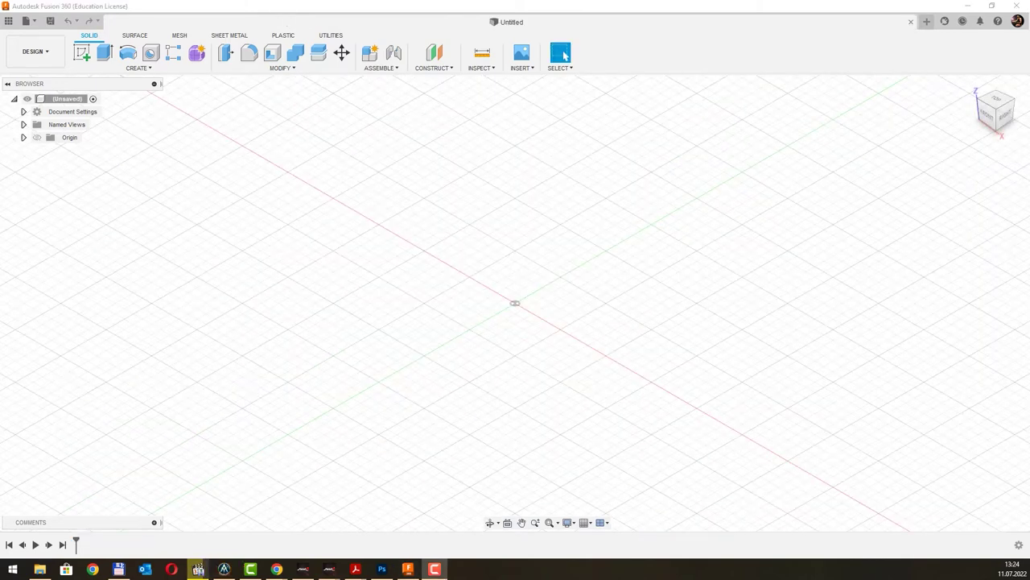
Step: Start a sketch on the horizontal XY plane and draw a two-point rectangle
{"action": "left_click", "coordinate": [84, 54]}
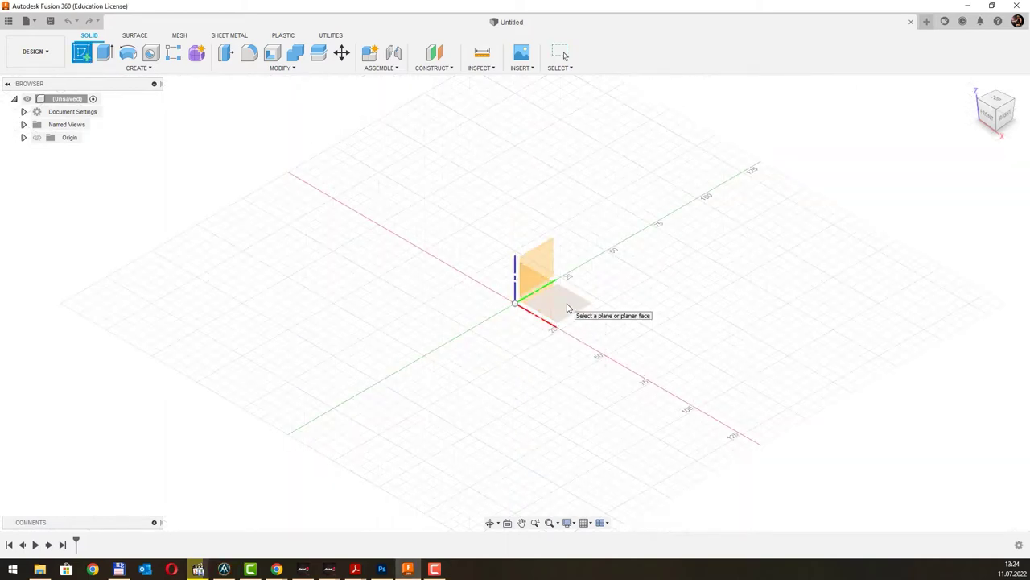
{"action": "left_click", "coordinate": [560, 309]}
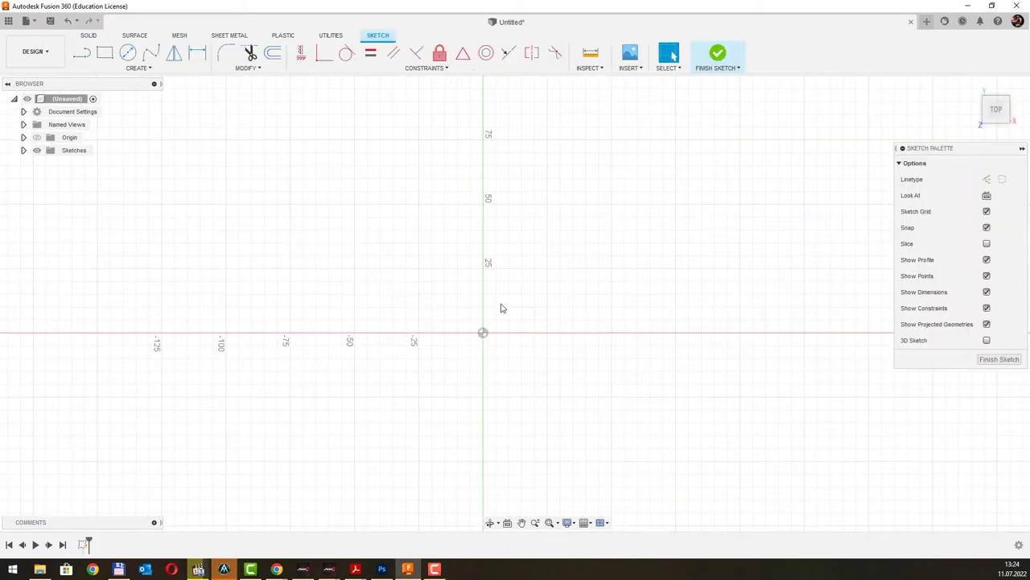
{"action": "left_click", "coordinate": [105, 52]}
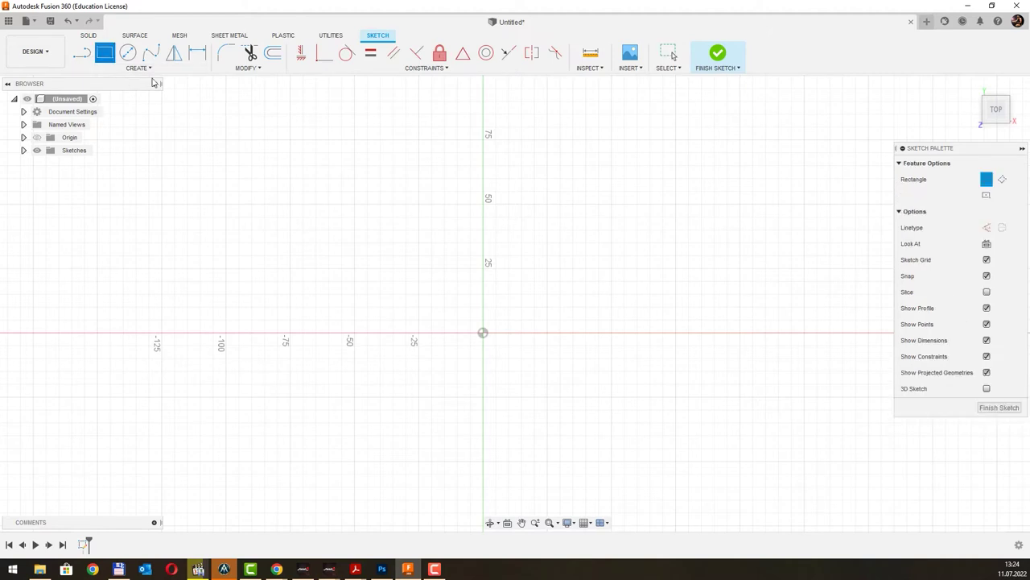
{"action": "left_click", "coordinate": [398, 138]}
{"action": "left_click", "coordinate": [644, 424]}
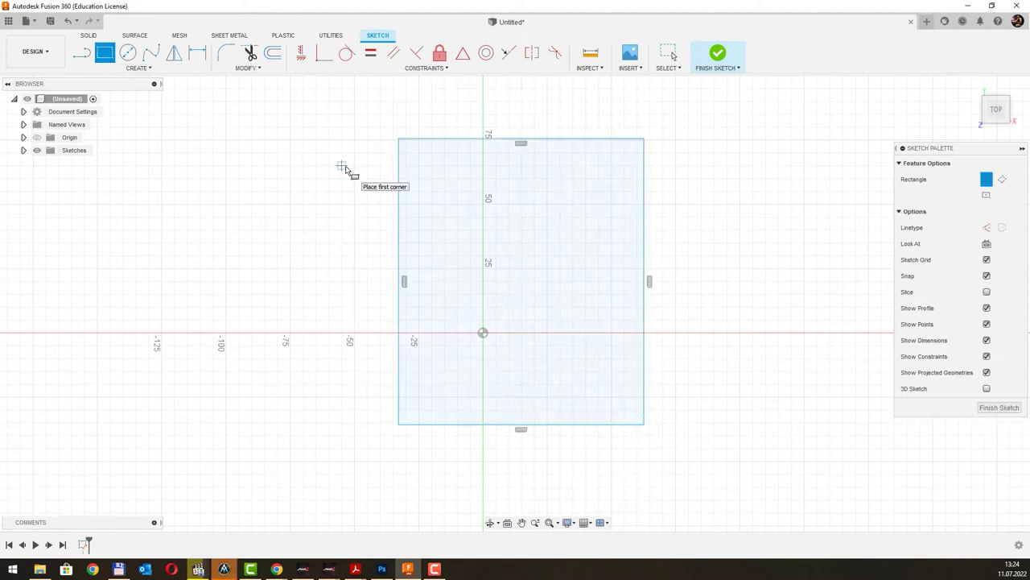
Step: Dimension the rectangle to 200 mm tall and 100 mm wide
{"action": "left_click", "coordinate": [139, 67]}
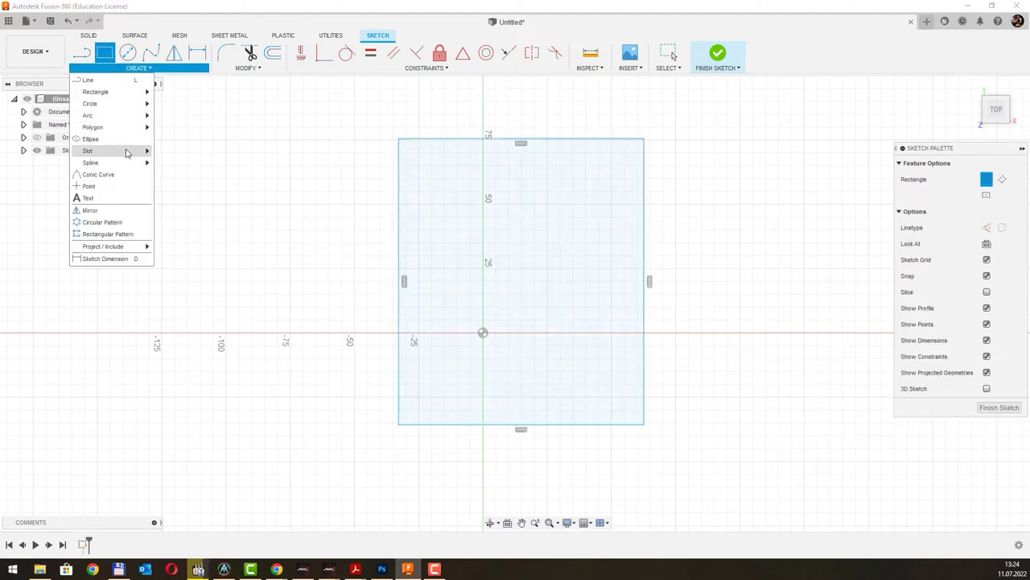
{"action": "left_click", "coordinate": [125, 258]}
{"action": "left_click", "coordinate": [400, 237]}
{"action": "left_click", "coordinate": [325, 237]}
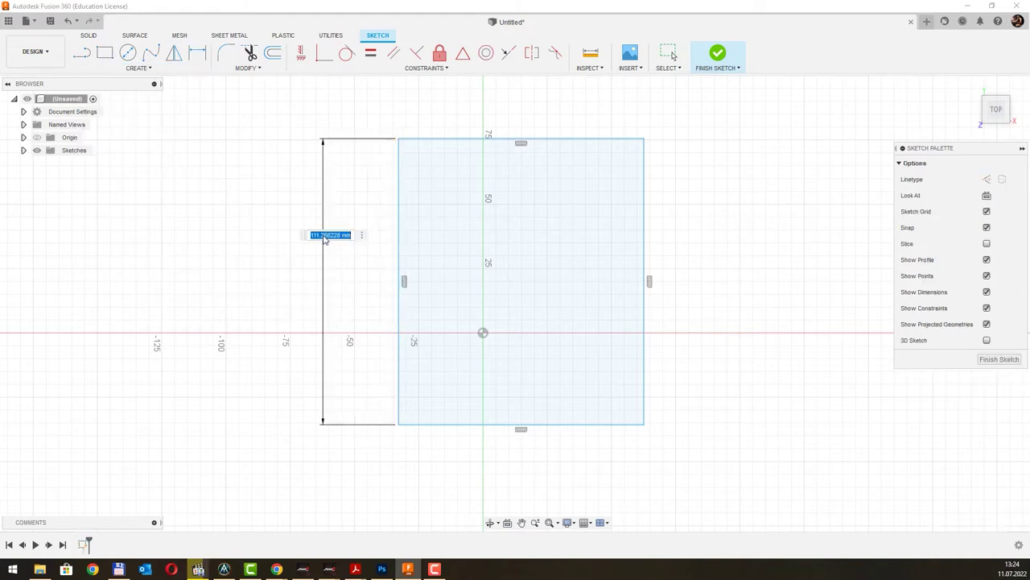
{"action": "type", "text": "200"}
{"action": "key", "text": "Return"}
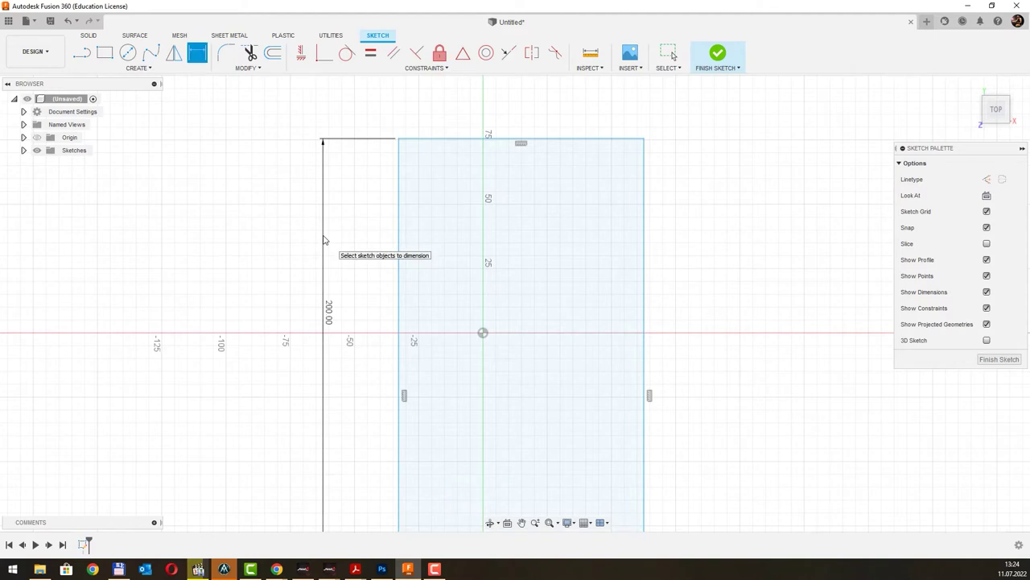
{"action": "left_click", "coordinate": [540, 140]}
{"action": "left_click", "coordinate": [541, 115]}
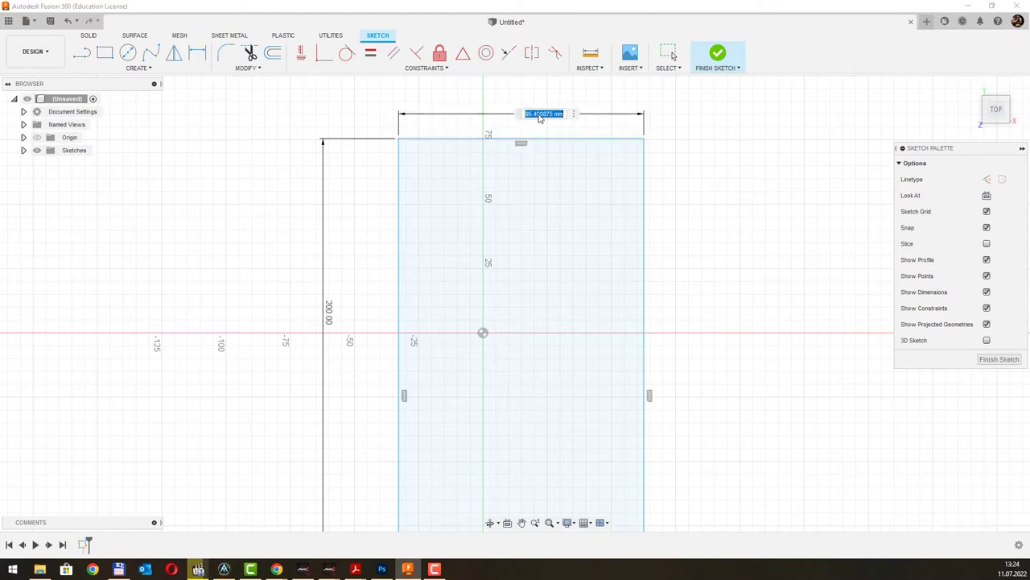
{"action": "key", "text": "Return"}
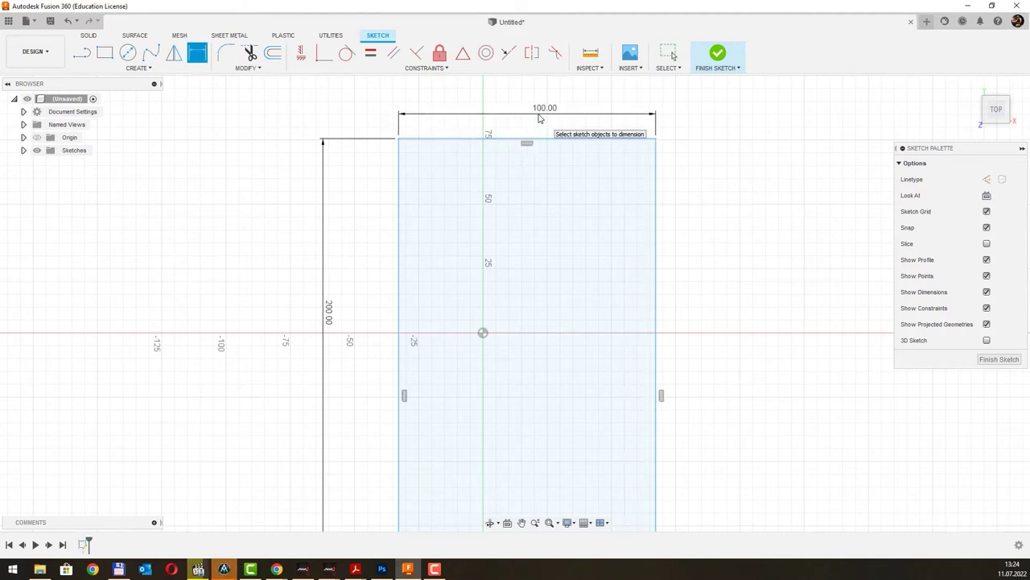
{"action": "scroll", "coordinate": [559, 179], "scroll_direction": "down", "scroll_amount": 3}
{"action": "middle_click_drag", "start_coordinate": [681, 202], "coordinate": [600, 204]}
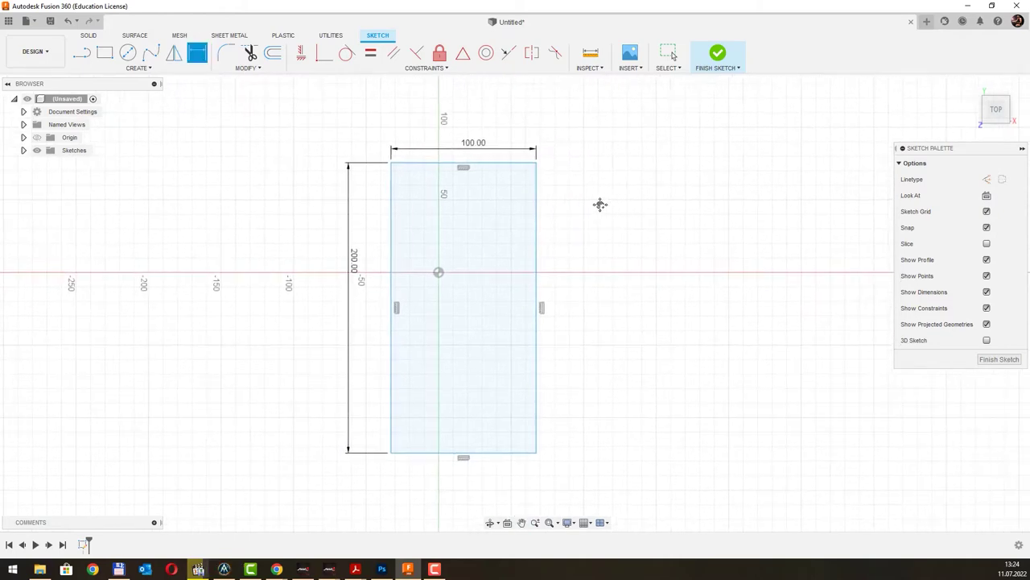
Step: Offset the 200 × 100 mm outline 15 mm inward to create an inner rectangle
{"action": "left_click", "coordinate": [273, 52]}
{"action": "left_click", "coordinate": [506, 168]}
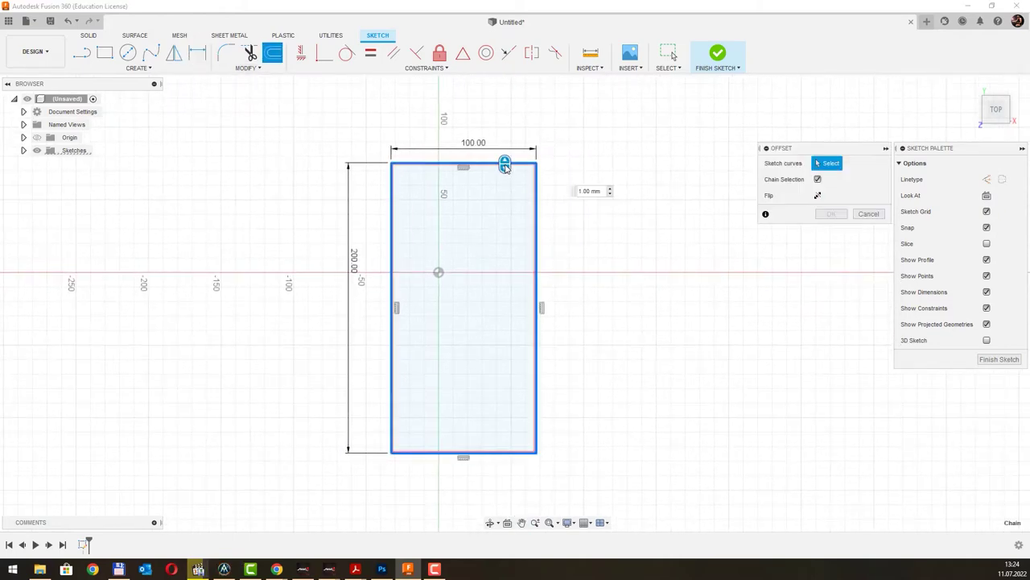
{"action": "left_click_drag", "start_coordinate": [504, 167], "coordinate": [504, 190]}
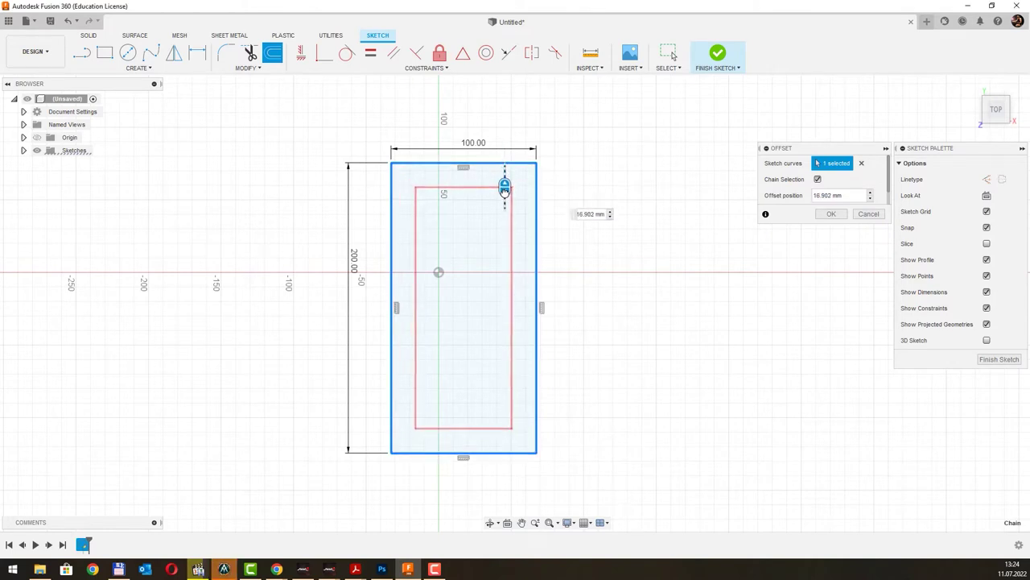
{"action": "left_click", "coordinate": [584, 217]}
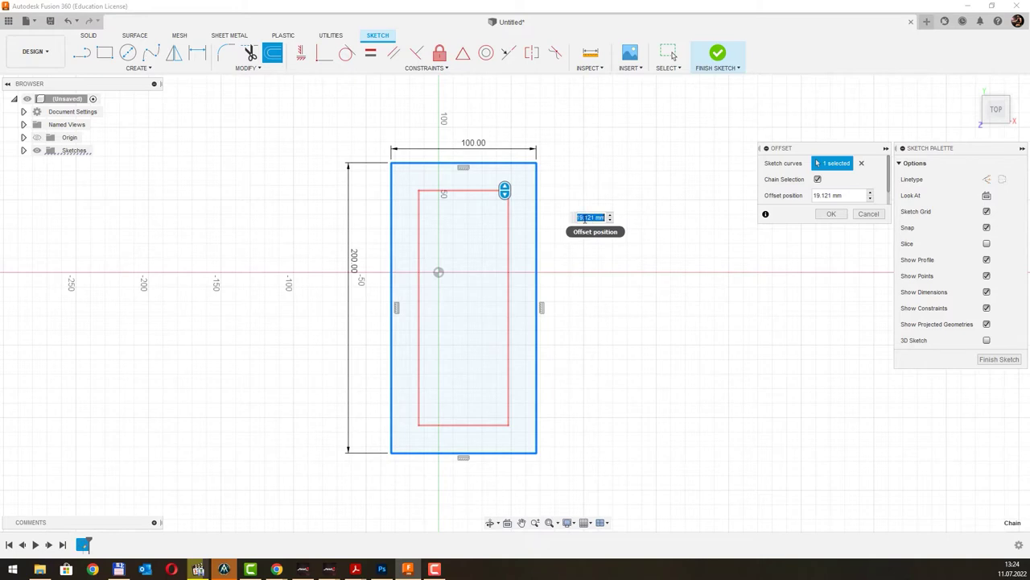
{"action": "type", "text": "15"}
{"action": "key", "text": "Return"}
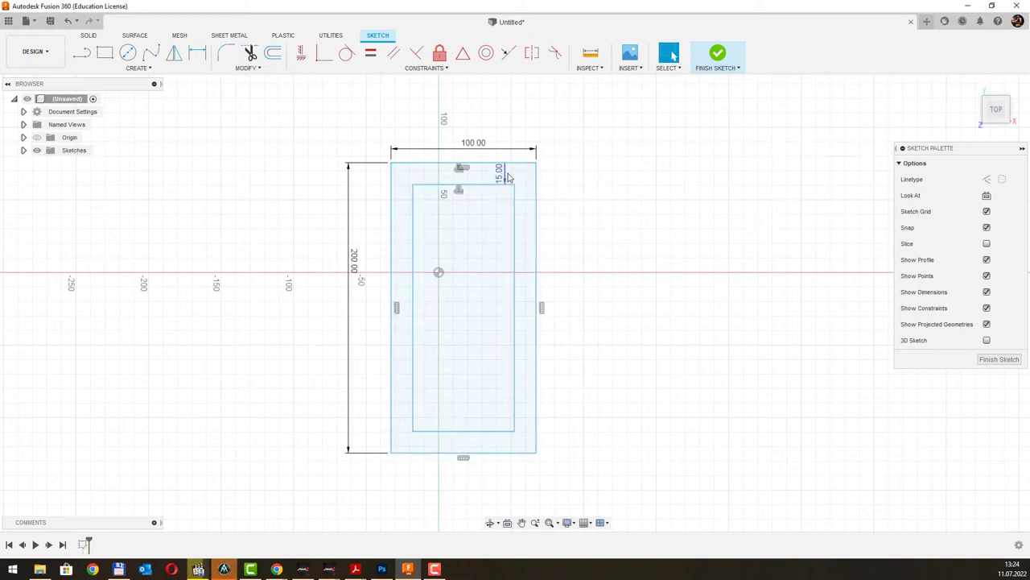
{"action": "mouse_move", "coordinate": [507, 177]}
{"action": "left_mouse_down"}
{"action": "mouse_move", "coordinate": [563, 184]}
{"action": "mouse_move", "coordinate": [514, 178]}
{"action": "left_mouse_up"}
{"action": "key", "text": "Escape"}
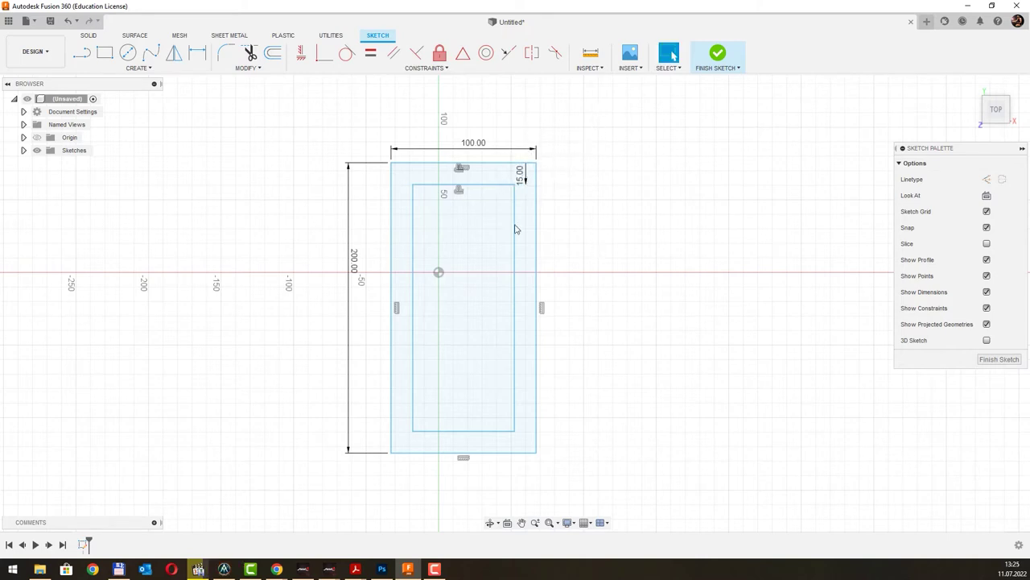
Step: Draw a Ø15 mm circle centred on the inner rectangle's top-left corner
{"action": "left_click", "coordinate": [132, 55]}
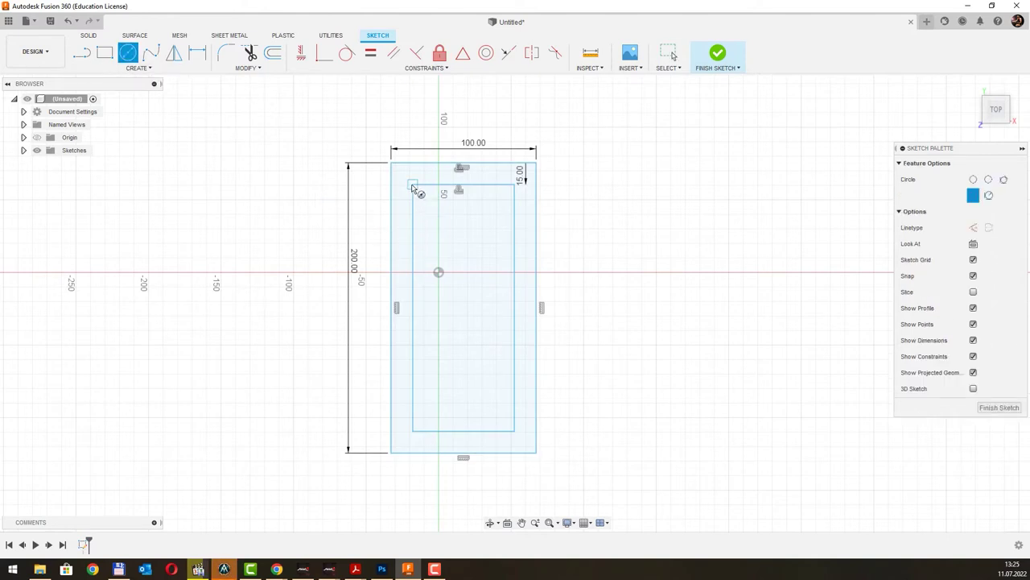
{"action": "left_click", "coordinate": [412, 185]}
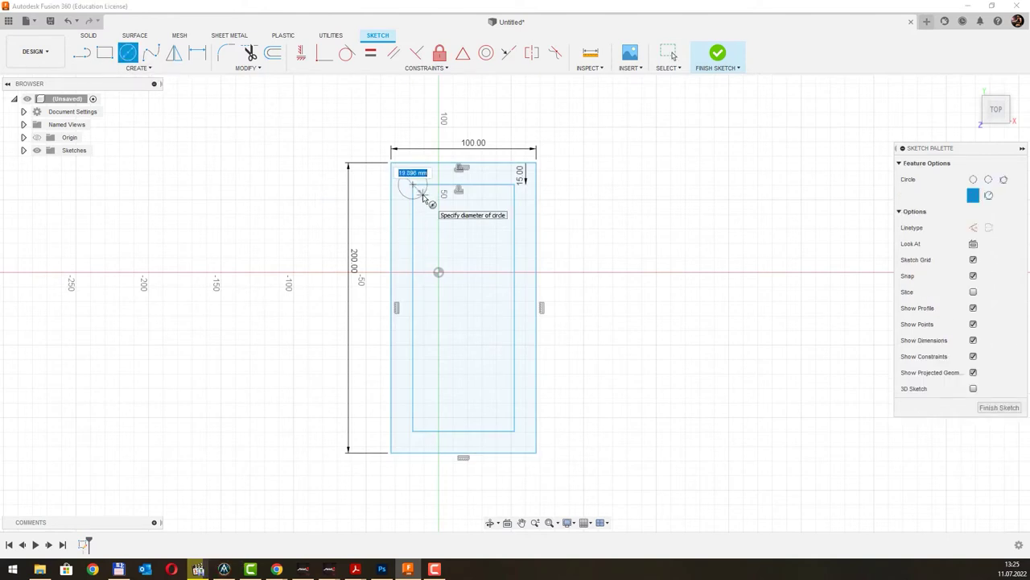
{"action": "left_click", "coordinate": [424, 199]}
{"action": "key", "text": "Escape"}
{"action": "scroll", "coordinate": [427, 195], "scroll_direction": "up", "scroll_amount": 1}
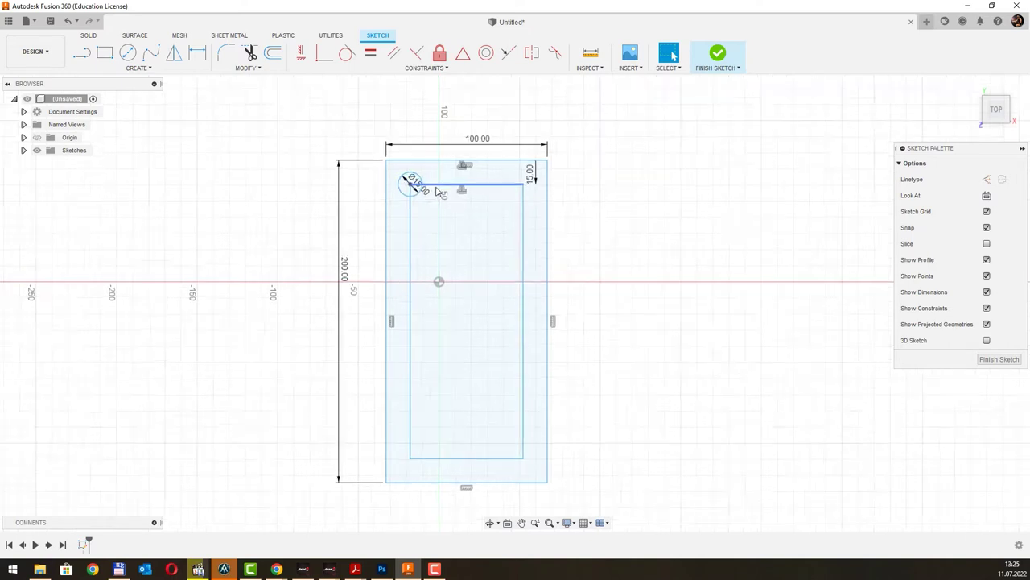
{"action": "scroll", "coordinate": [410, 190], "scroll_direction": "up", "scroll_amount": 2}
{"action": "left_click_drag", "start_coordinate": [412, 187], "coordinate": [409, 151]}
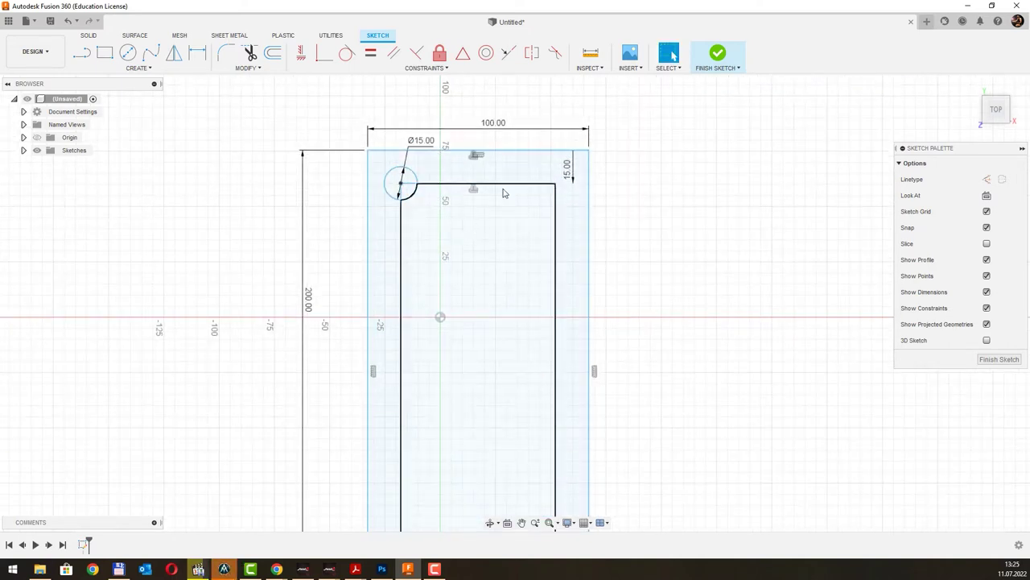
Step: Copy the Ø15 mm circle 70 mm right to the top-right inner corner
{"action": "left_click", "coordinate": [245, 68]}
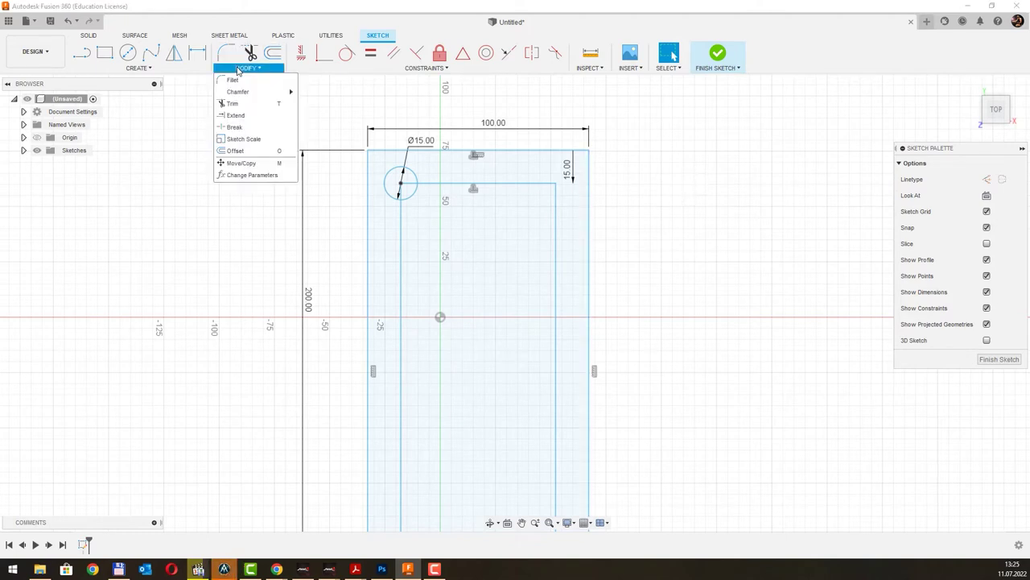
{"action": "left_click", "coordinate": [240, 163]}
{"action": "left_click", "coordinate": [386, 179]}
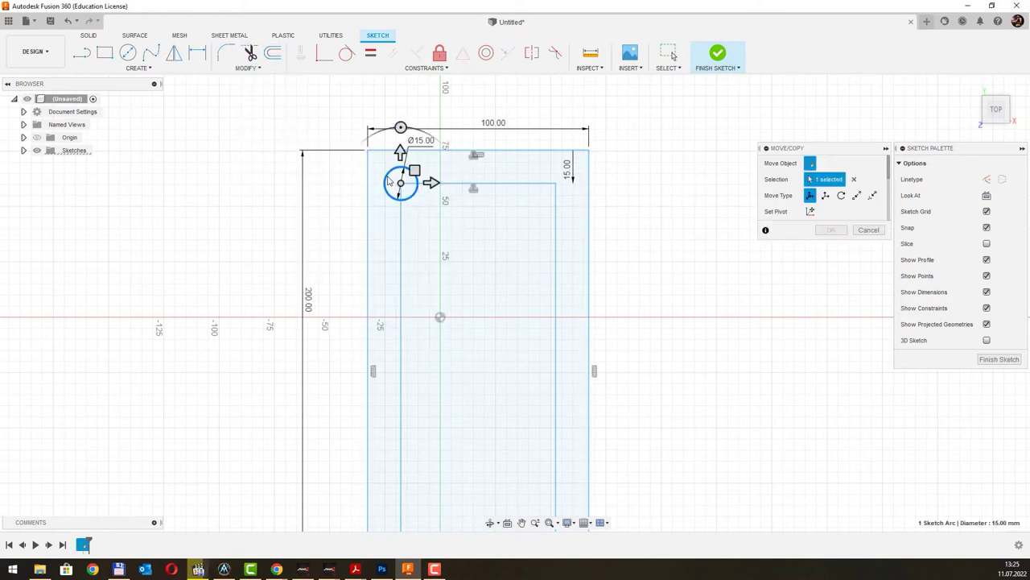
{"action": "left_click", "coordinate": [673, 57]}
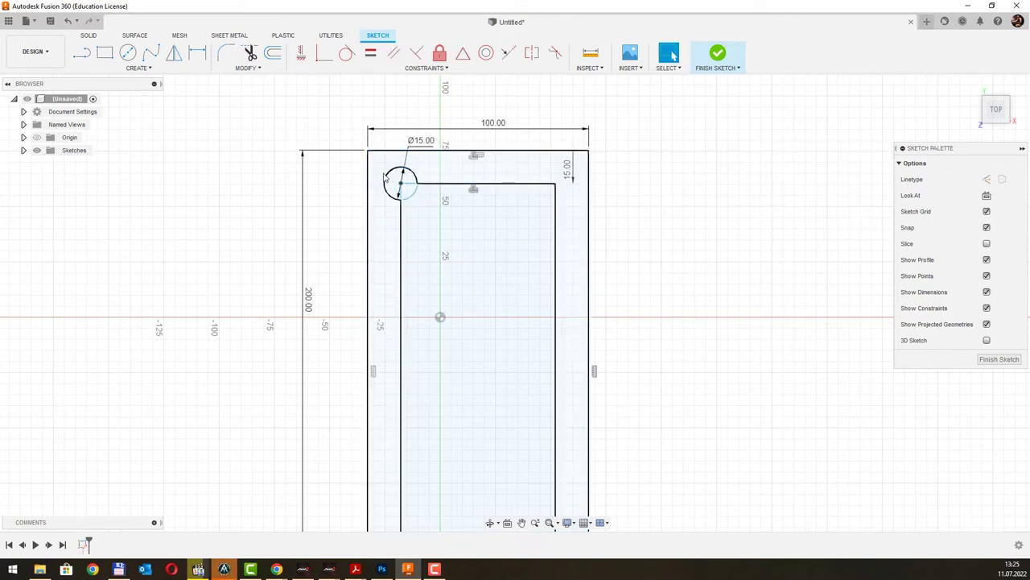
{"action": "key", "text": "m"}
{"action": "left_click", "coordinate": [386, 181]}
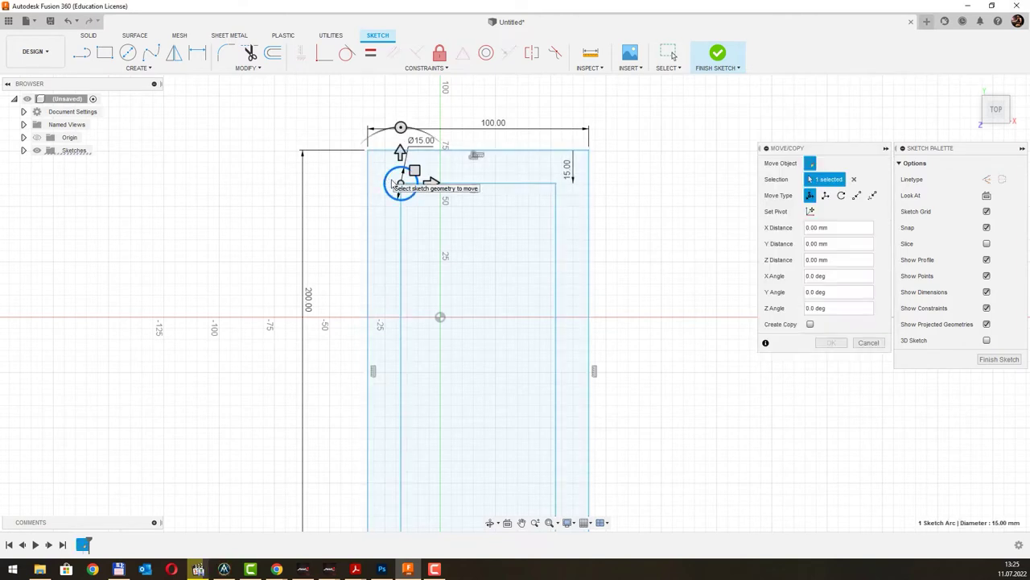
{"action": "left_click", "coordinate": [810, 324]}
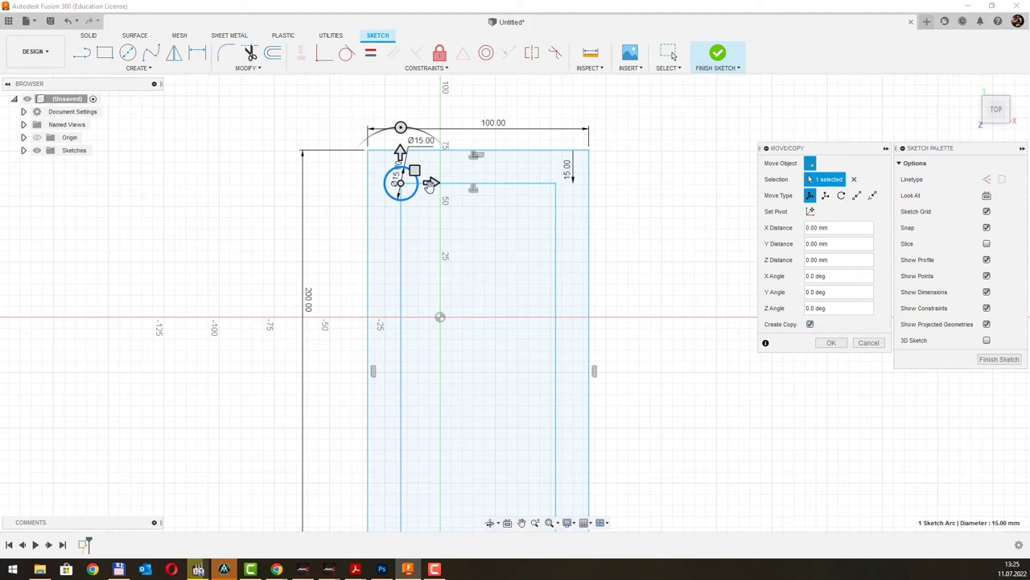
{"action": "left_click_drag", "start_coordinate": [429, 184], "coordinate": [578, 187]}
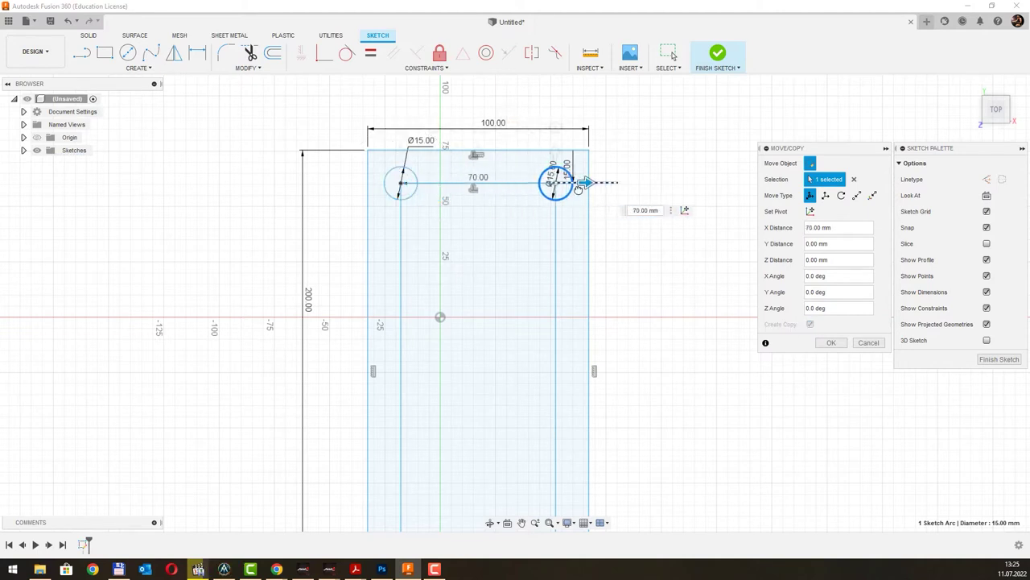
{"action": "left_click", "coordinate": [830, 342]}
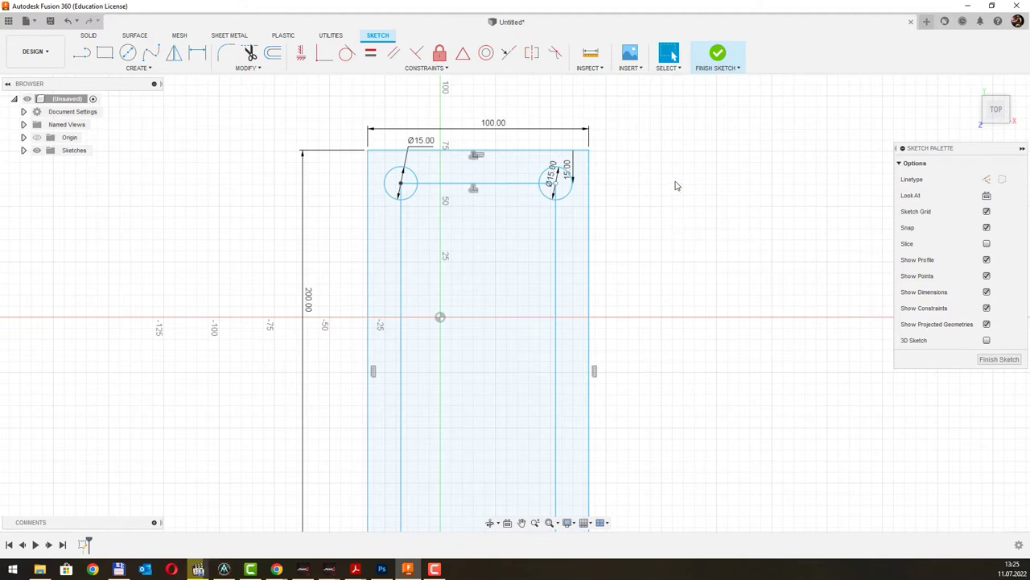
Step: Copy both top circles 170 mm down to the bottom inner corners
{"action": "key", "text": "m"}
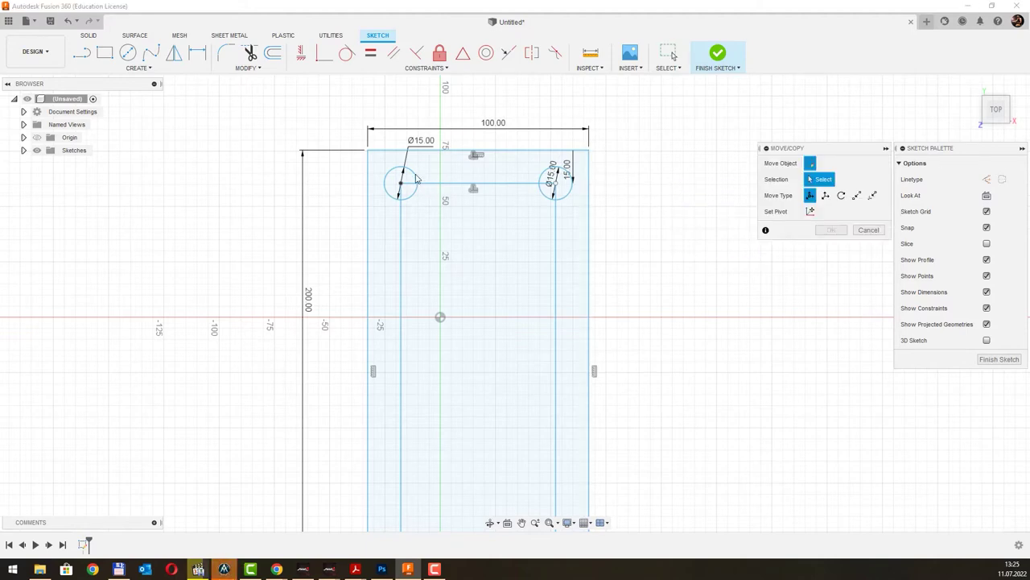
{"action": "key", "text": "Escape"}
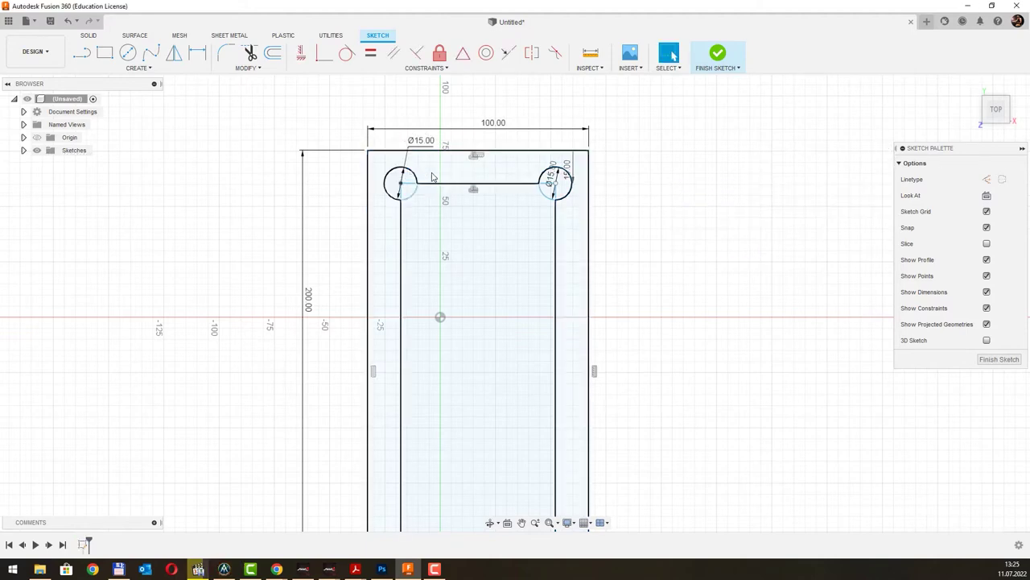
{"action": "key", "text": "m"}
{"action": "left_click", "coordinate": [414, 172]}
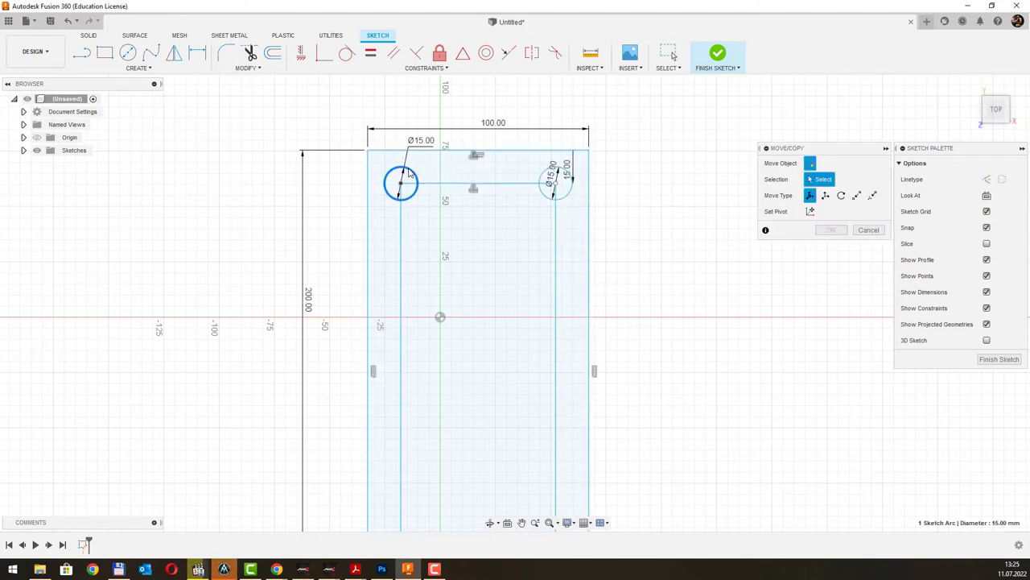
{"action": "left_click", "coordinate": [538, 179]}
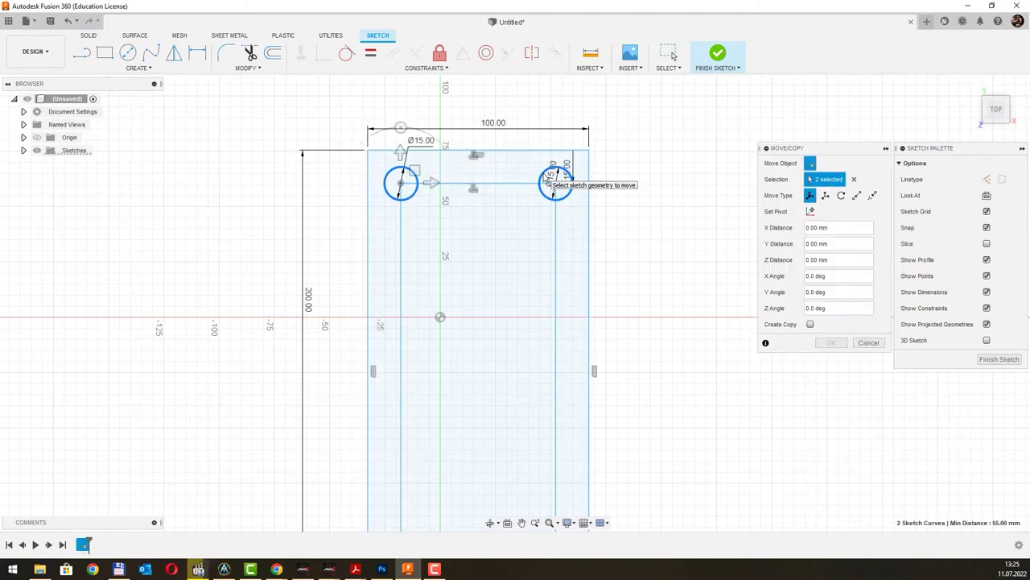
{"action": "left_click", "coordinate": [811, 324]}
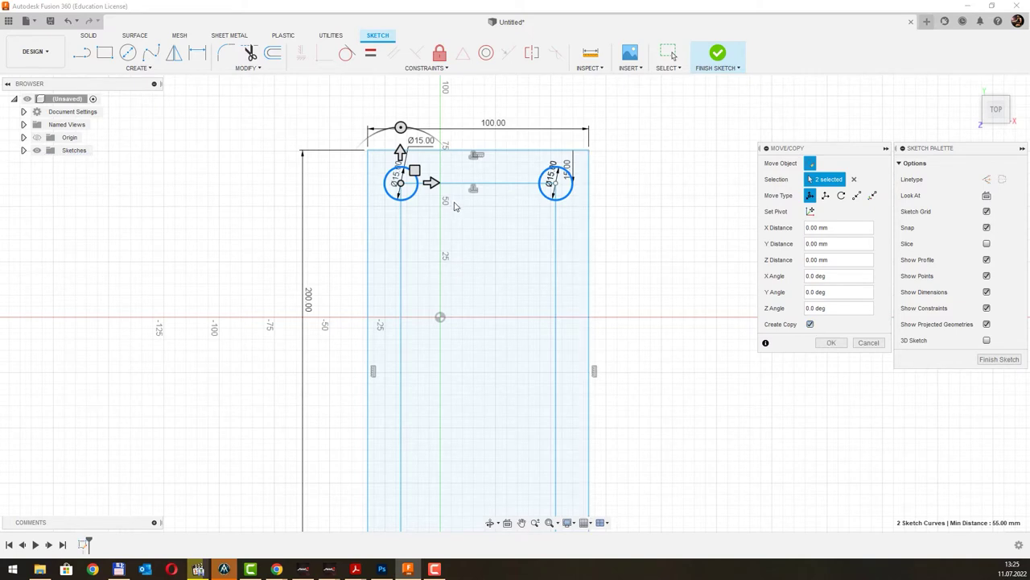
{"action": "scroll", "coordinate": [475, 234], "scroll_direction": "down", "scroll_amount": 3}
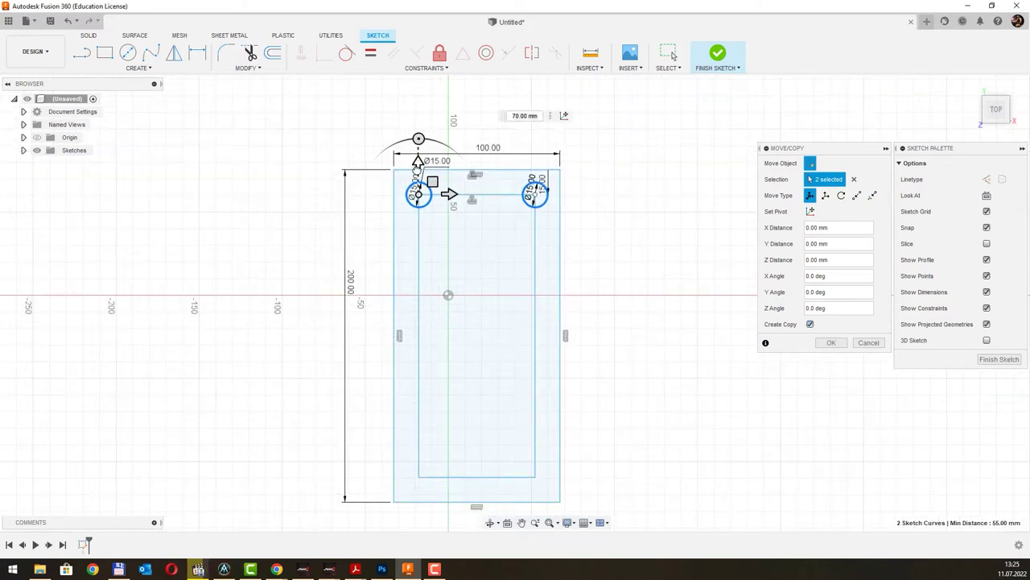
{"action": "left_click_drag", "start_coordinate": [419, 165], "coordinate": [424, 447]}
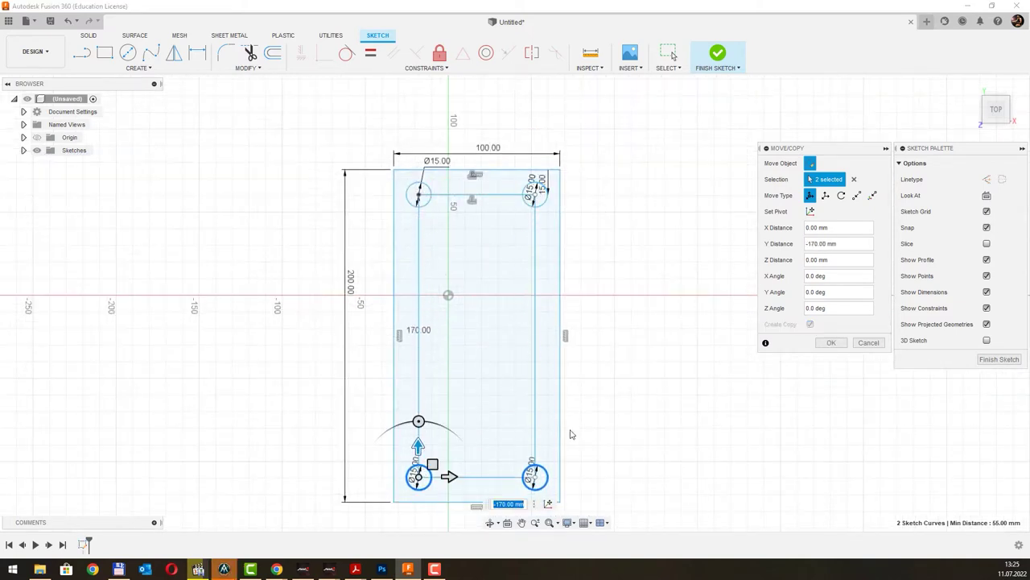
{"action": "left_click", "coordinate": [832, 343]}
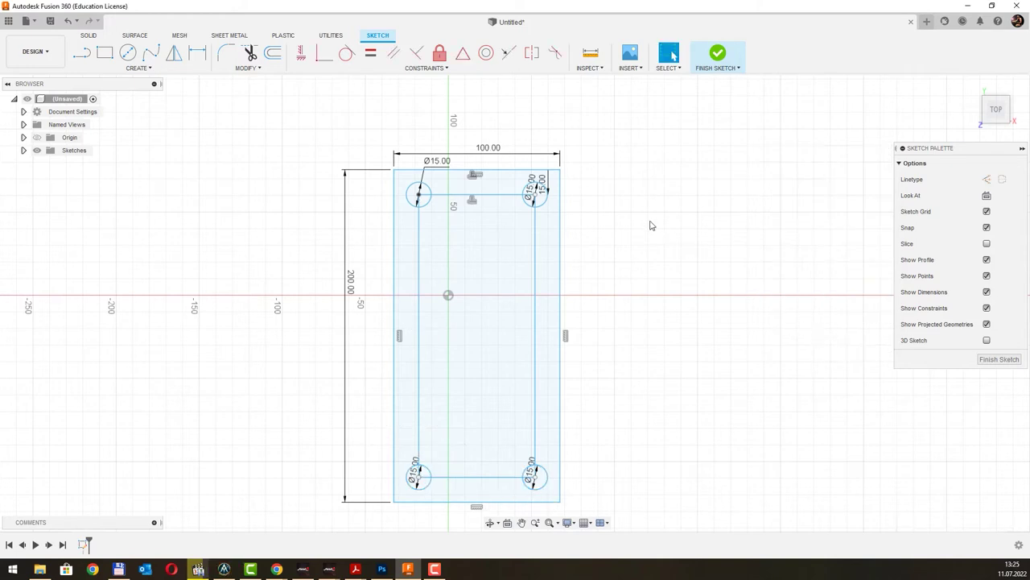
{"action": "left_click", "coordinate": [227, 56]}
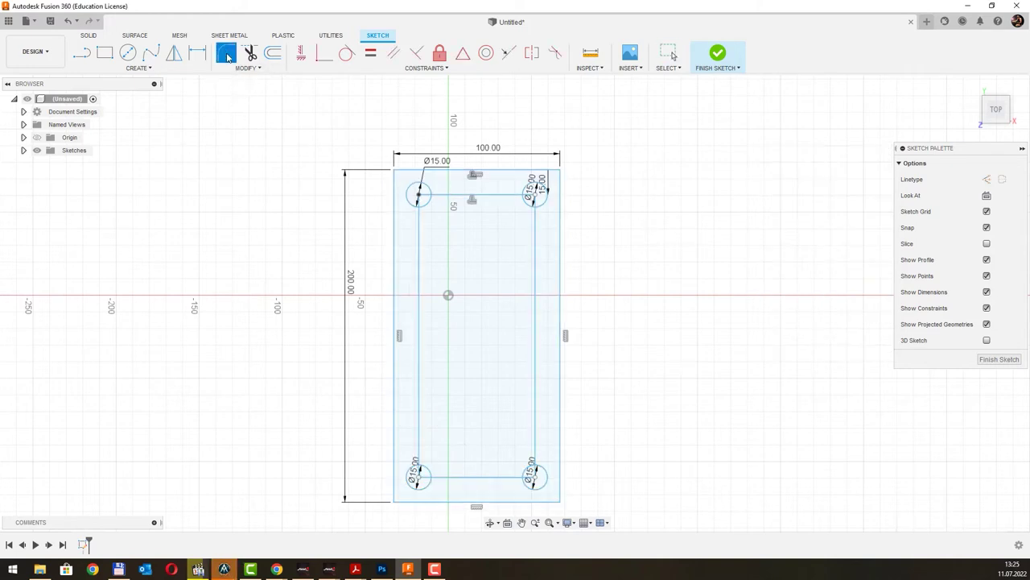
Step: Fillet the plate outline's top-left, top-right and bottom-right corners with 15 mm radius
{"action": "left_click", "coordinate": [393, 180]}
{"action": "left_click", "coordinate": [402, 170]}
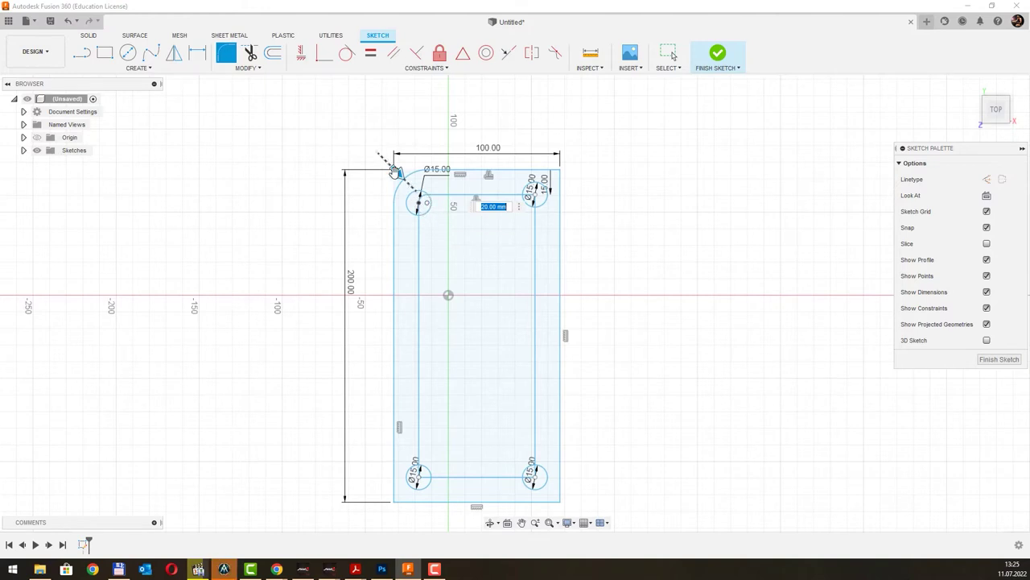
{"action": "left_click_drag", "start_coordinate": [395, 170], "coordinate": [392, 169]}
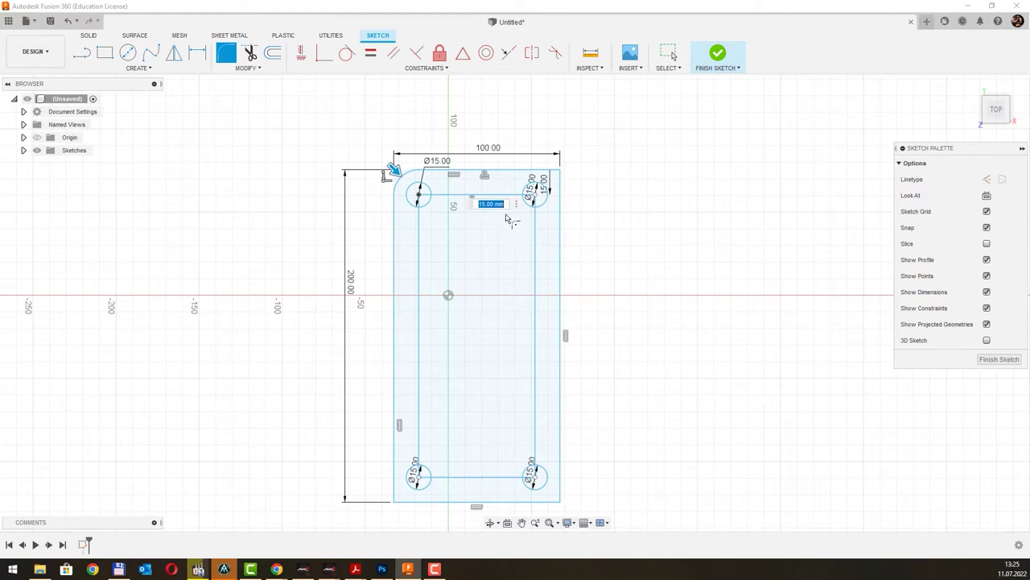
{"action": "key", "text": "Return"}
{"action": "left_click", "coordinate": [557, 173]}
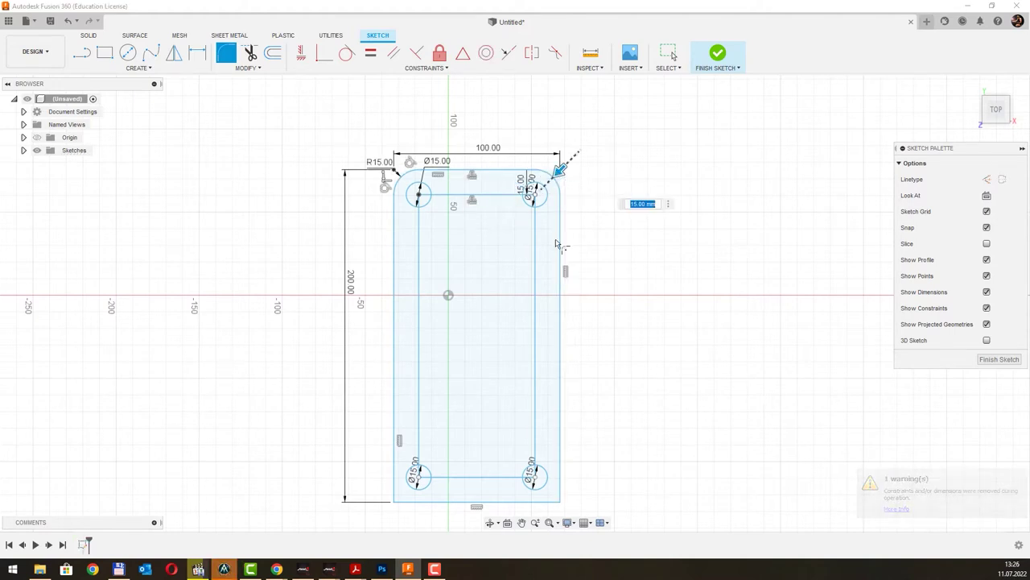
{"action": "left_click", "coordinate": [561, 475]}
{"action": "left_click", "coordinate": [548, 501]}
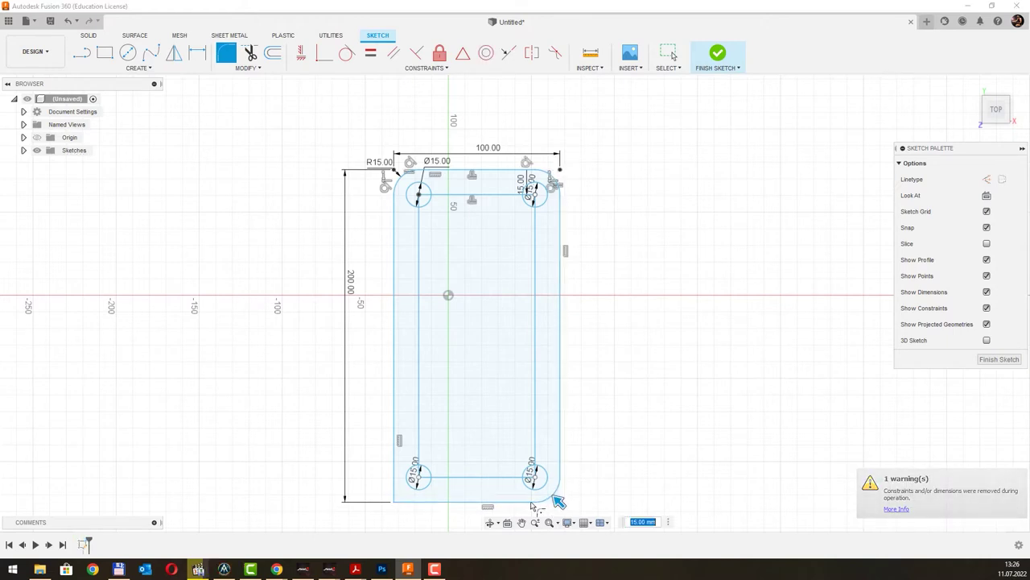
{"action": "left_click", "coordinate": [408, 504]}
{"action": "left_click", "coordinate": [406, 457]}
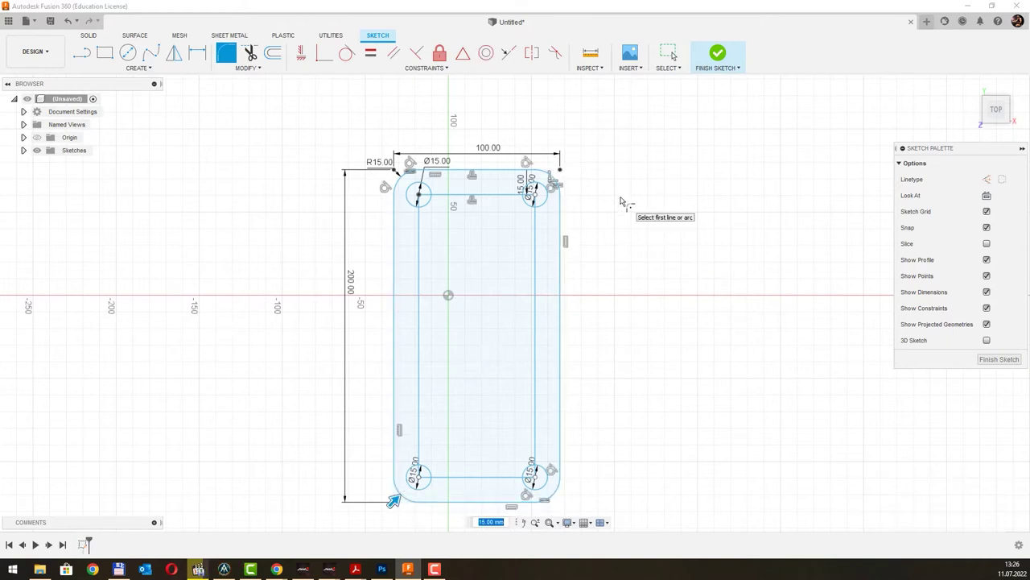
{"action": "key", "text": "Escape"}
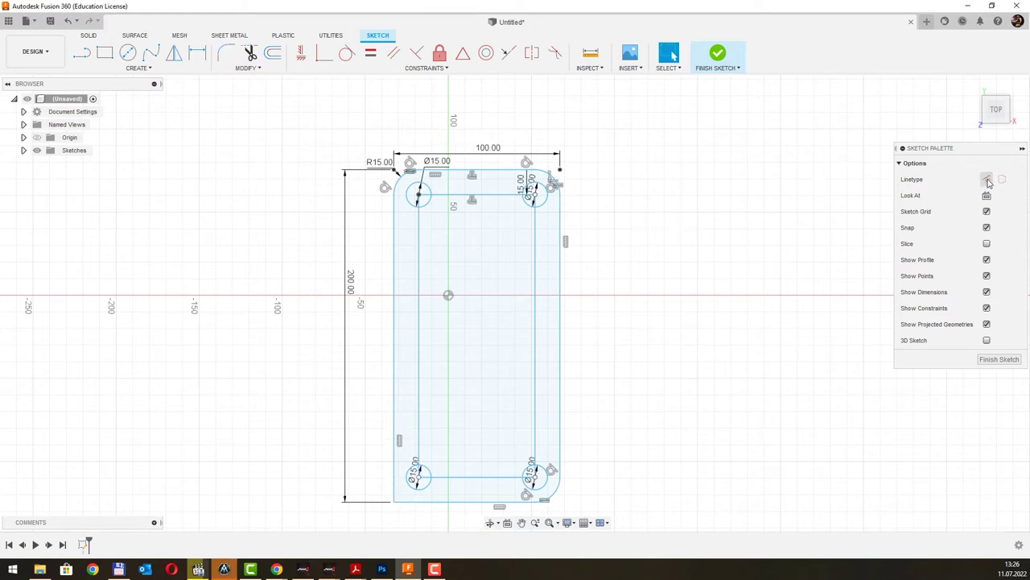
Step: Convert the inner rectangle's four lines to construction geometry
{"action": "left_click", "coordinate": [538, 232]}
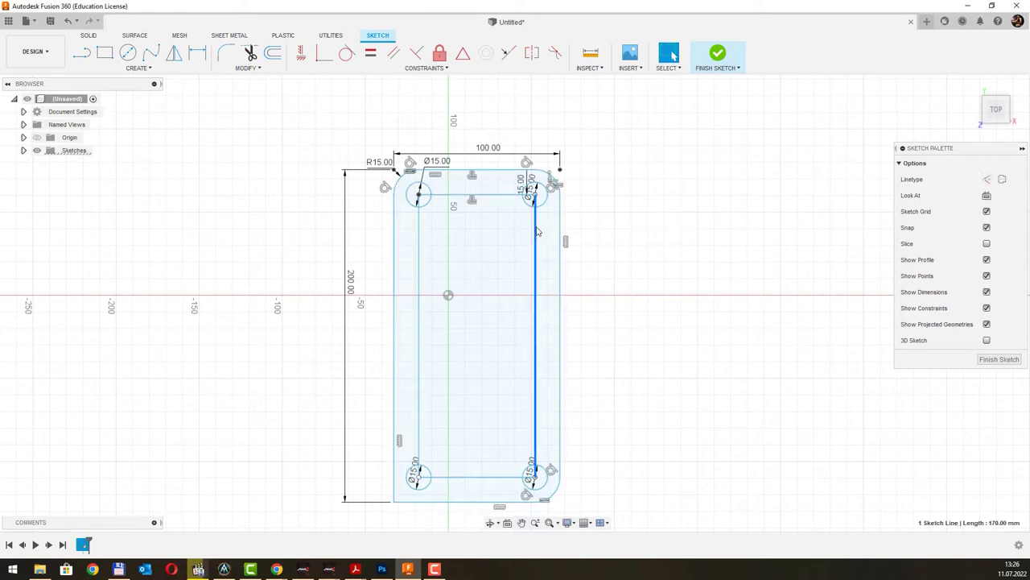
{"action": "left_click", "coordinate": [482, 194], "text": "ctrl"}
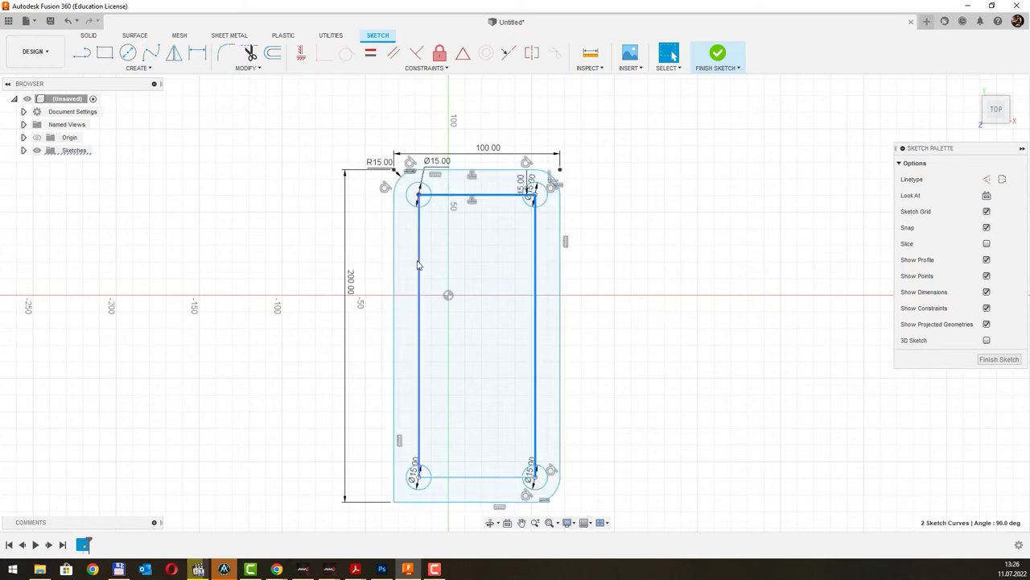
{"action": "left_click", "coordinate": [417, 264], "text": "ctrl"}
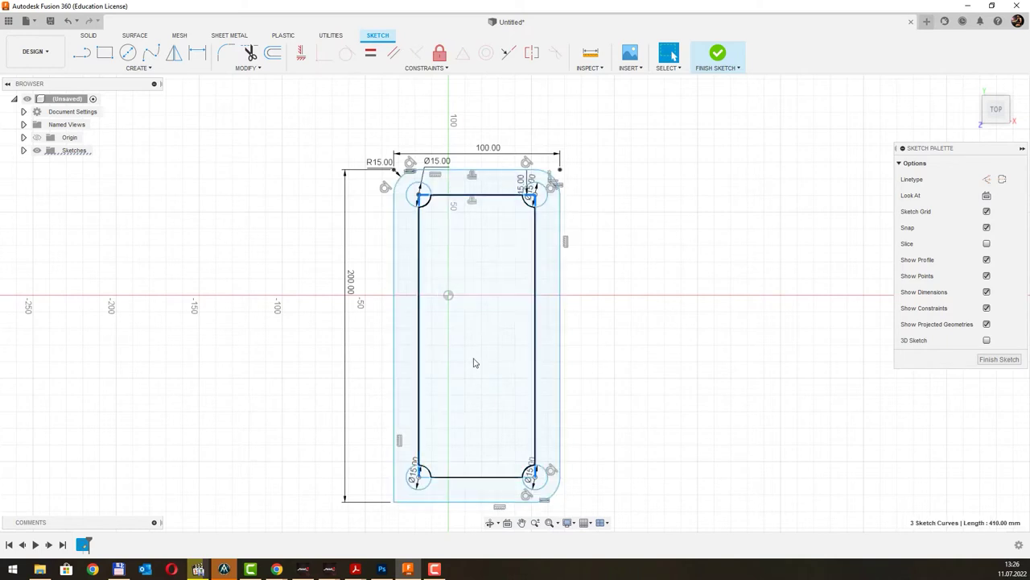
{"action": "left_click", "coordinate": [486, 482], "text": "ctrl"}
{"action": "left_click", "coordinate": [986, 178]}
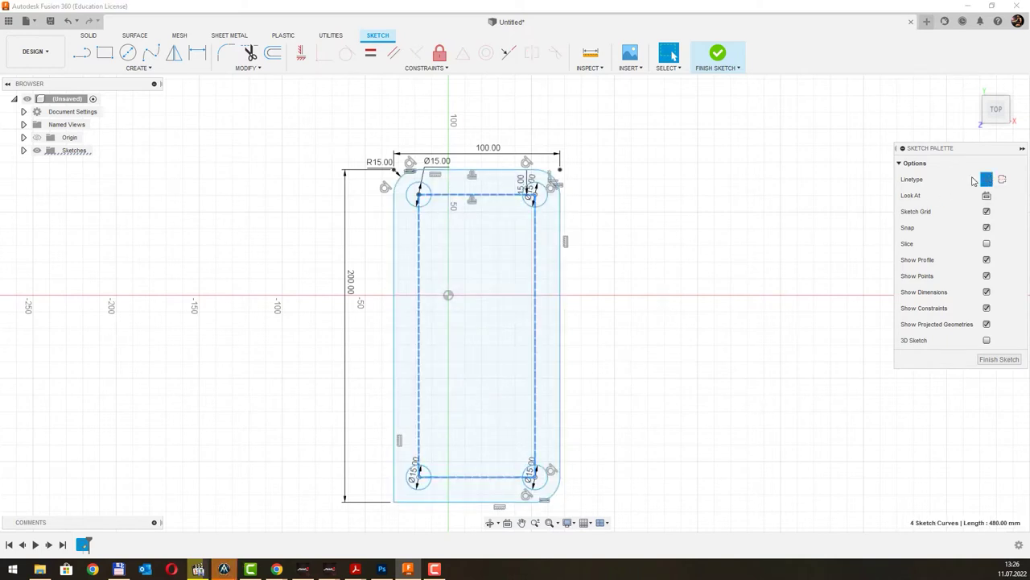
{"action": "left_click", "coordinate": [732, 210]}
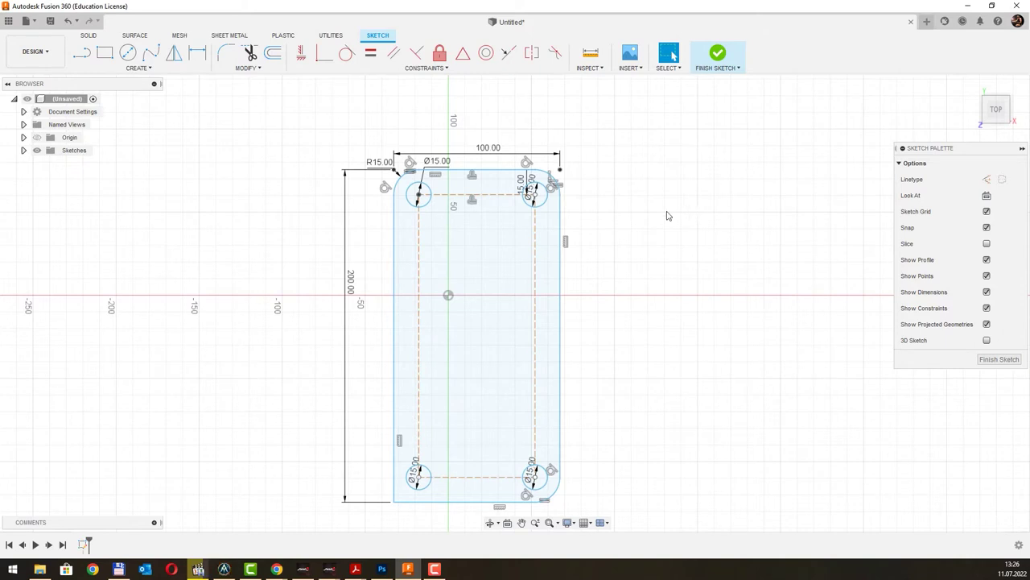
Step: Fillet the bottom-left plate corner at 15 mm and finish the sketch
{"action": "left_click", "coordinate": [227, 53]}
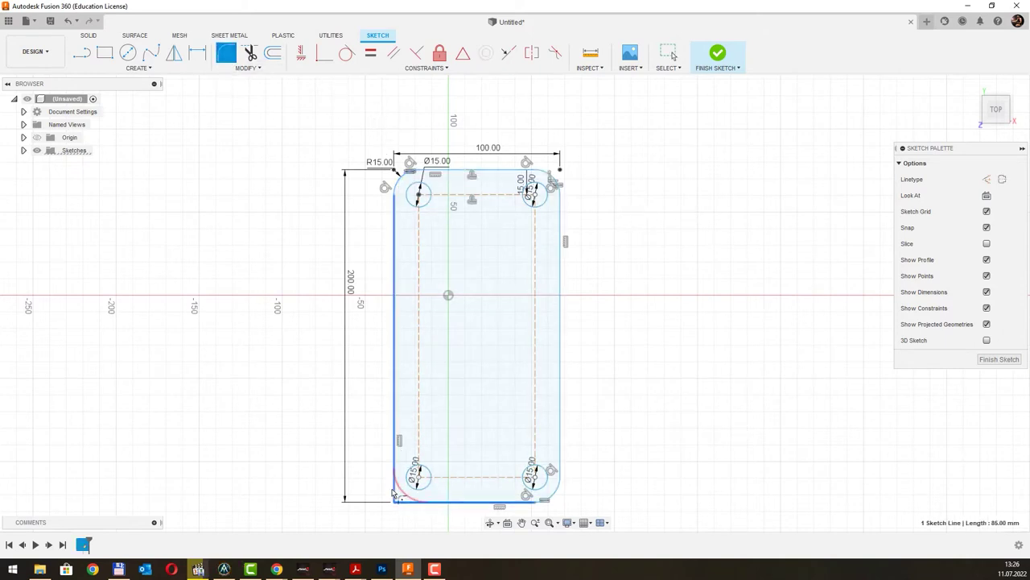
{"action": "left_click", "coordinate": [395, 497]}
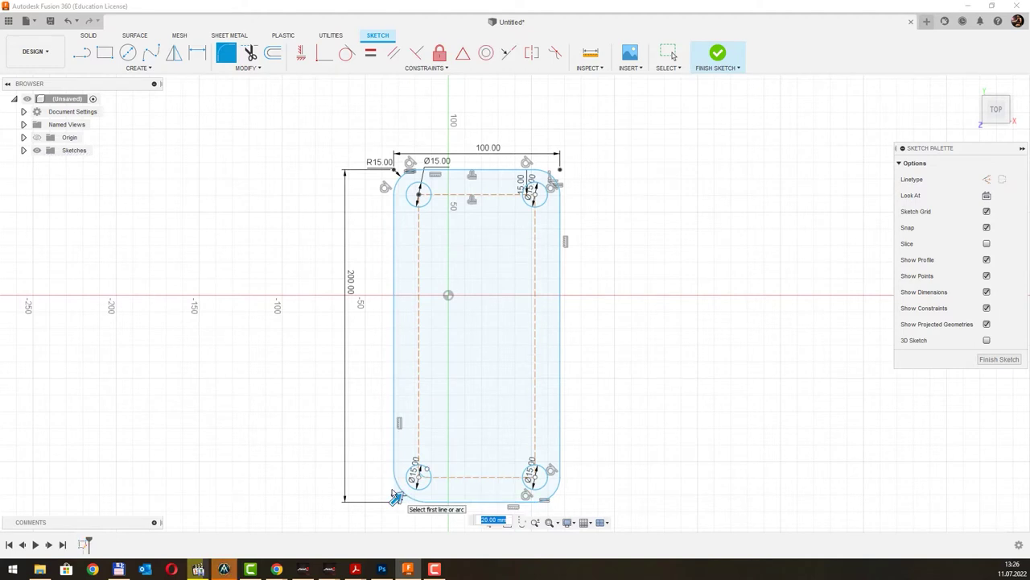
{"action": "key", "text": "Return"}
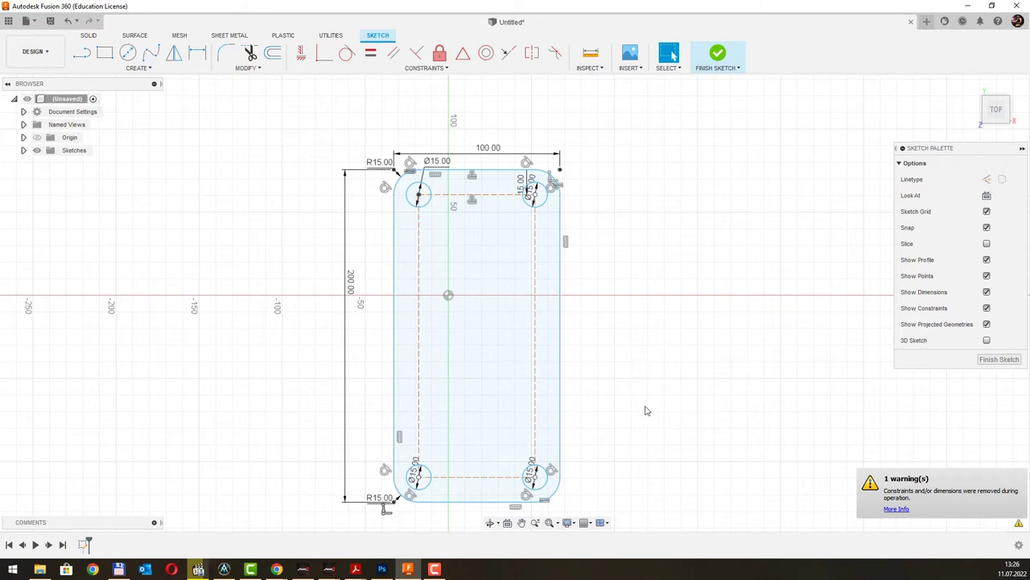
{"action": "middle_click_drag", "start_coordinate": [644, 407], "coordinate": [599, 372]}
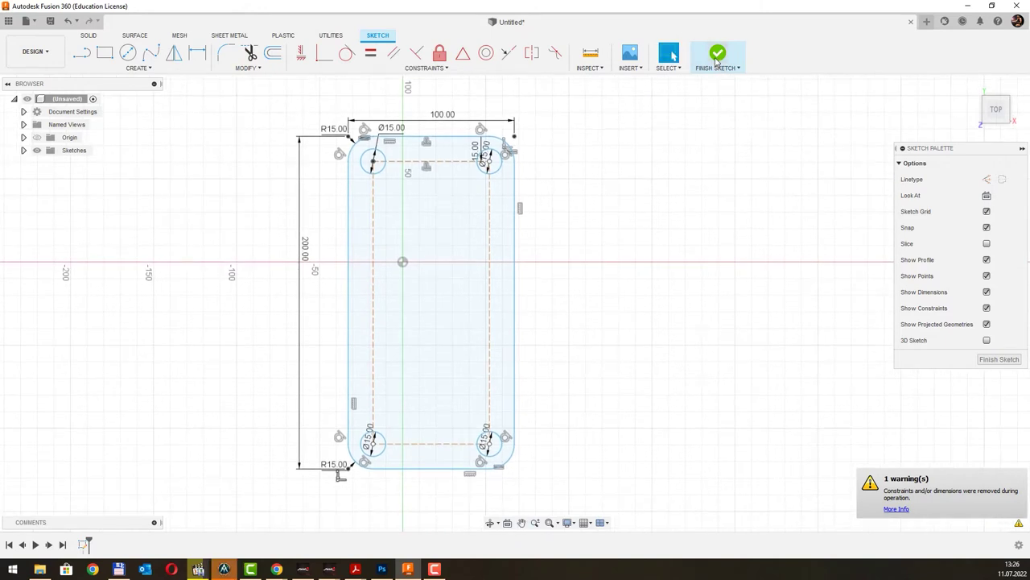
{"action": "left_click", "coordinate": [716, 57]}
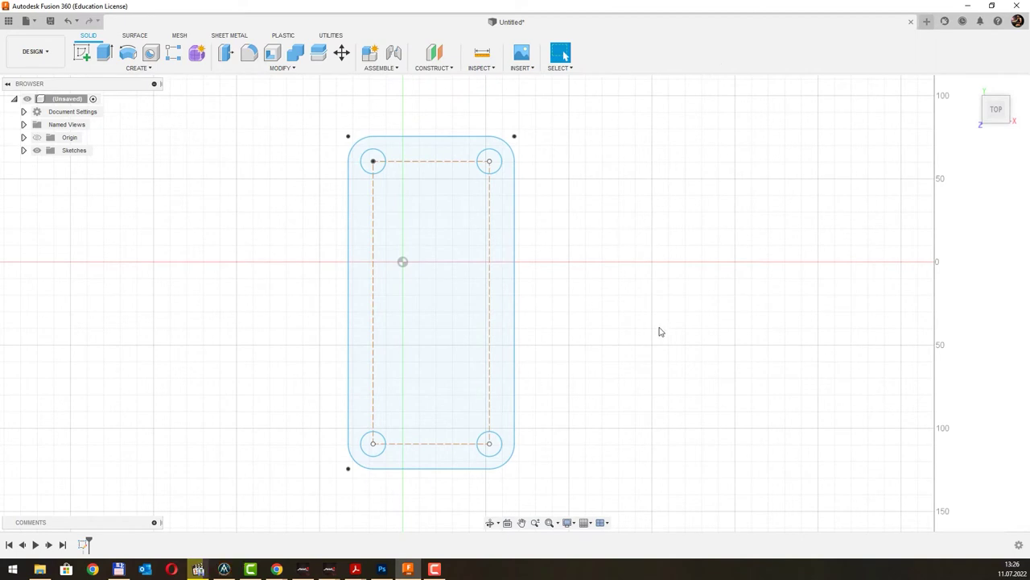
Step: Extrude the plate profile 20 mm as a new solid body
{"action": "mouse_move", "coordinate": [657, 329]}
{"action": "middle_mouse_down", "text": "shift"}
{"action": "mouse_move", "coordinate": [641, 308]}
{"action": "mouse_move", "coordinate": [648, 279]}
{"action": "middle_mouse_up", "text": "shift"}
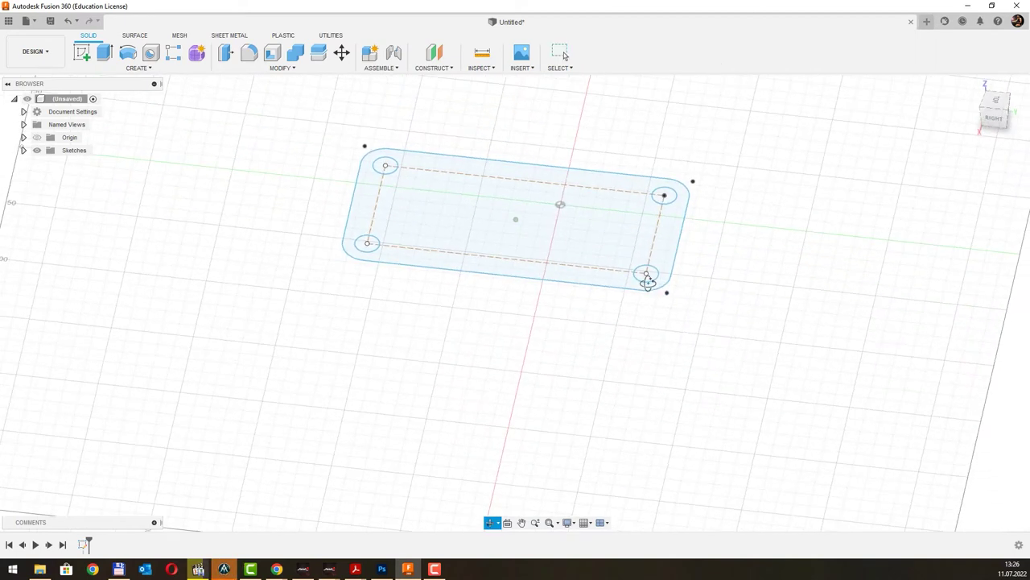
{"action": "left_click", "coordinate": [104, 52]}
{"action": "left_click", "coordinate": [413, 217]}
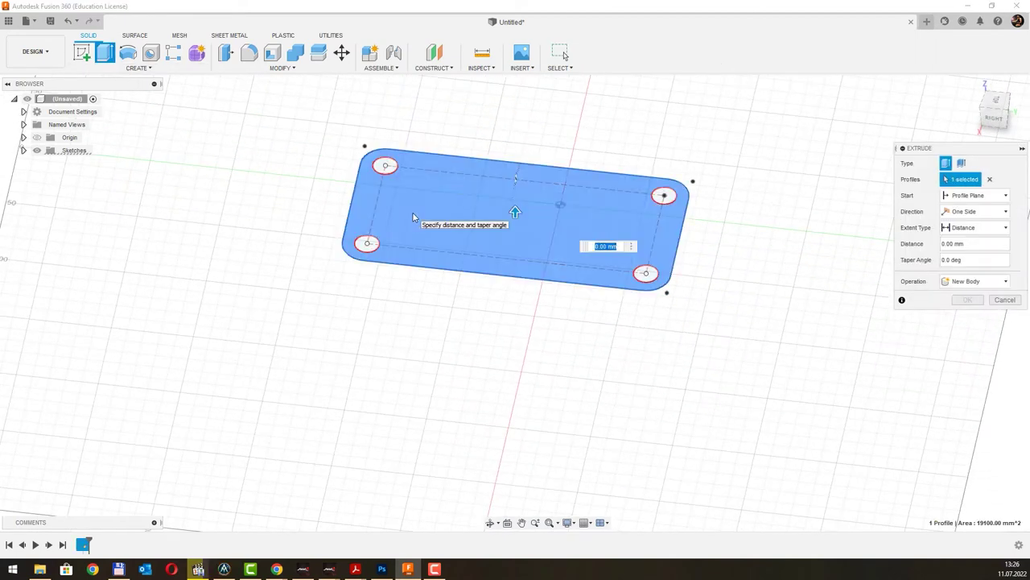
{"action": "left_click_drag", "start_coordinate": [515, 207], "coordinate": [515, 188]}
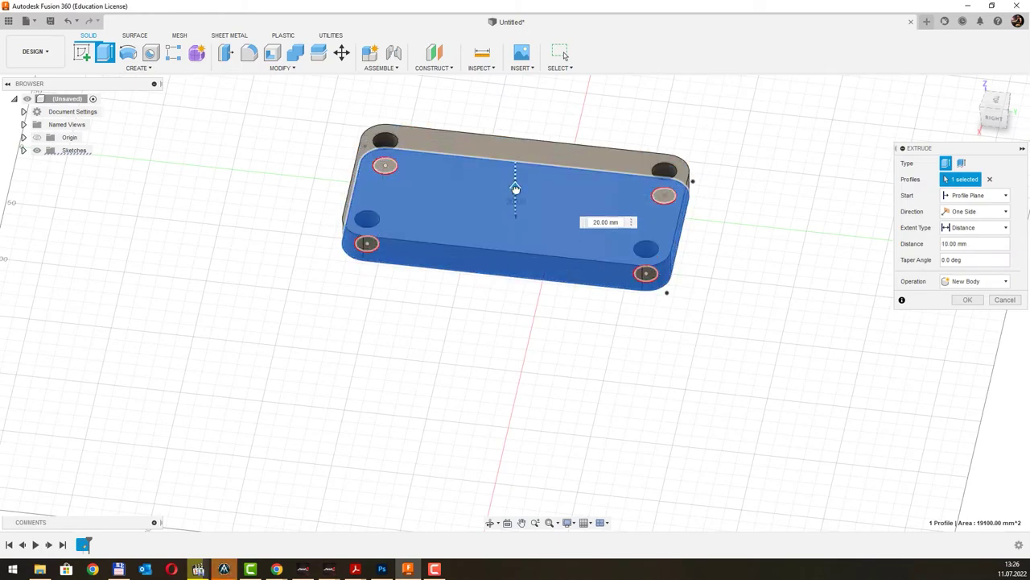
{"action": "mouse_move", "coordinate": [516, 305]}
{"action": "middle_mouse_down", "text": "shift"}
{"action": "mouse_move", "coordinate": [583, 273]}
{"action": "mouse_move", "coordinate": [655, 304]}
{"action": "middle_mouse_up", "text": "shift"}
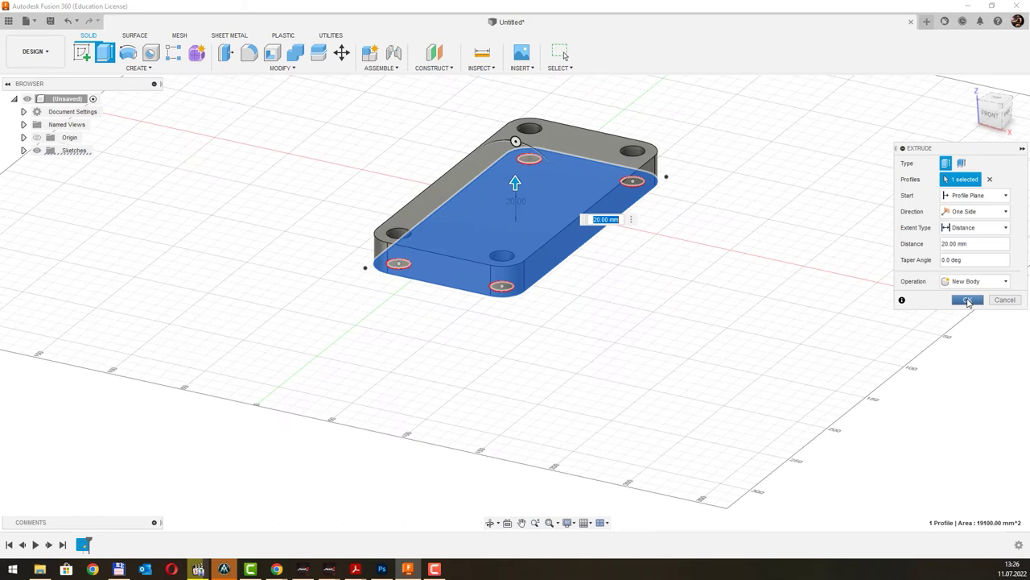
{"action": "left_click", "coordinate": [967, 299]}
{"action": "middle_click_drag", "start_coordinate": [634, 260], "coordinate": [585, 357]}
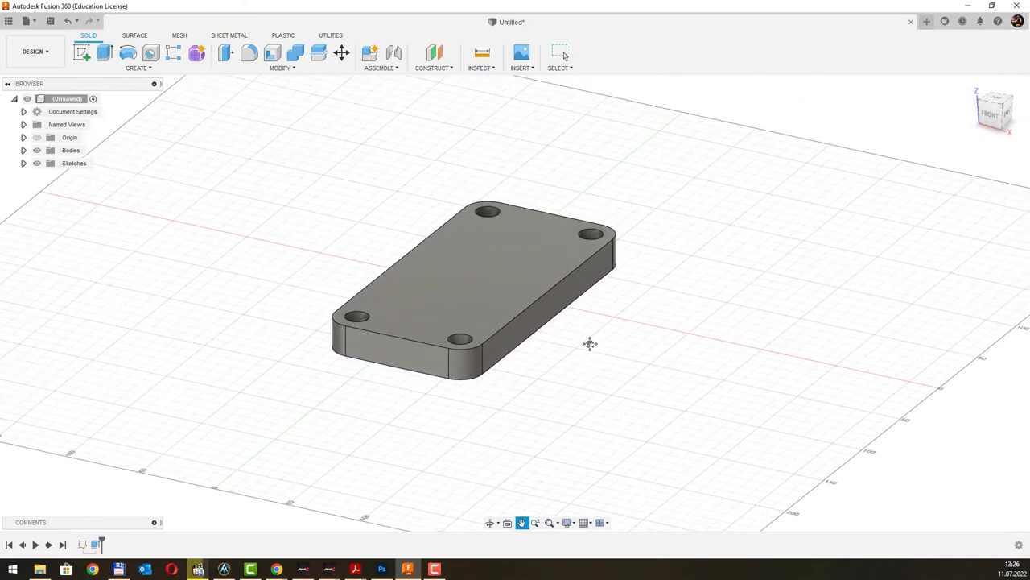
{"action": "key", "text": "Escape"}
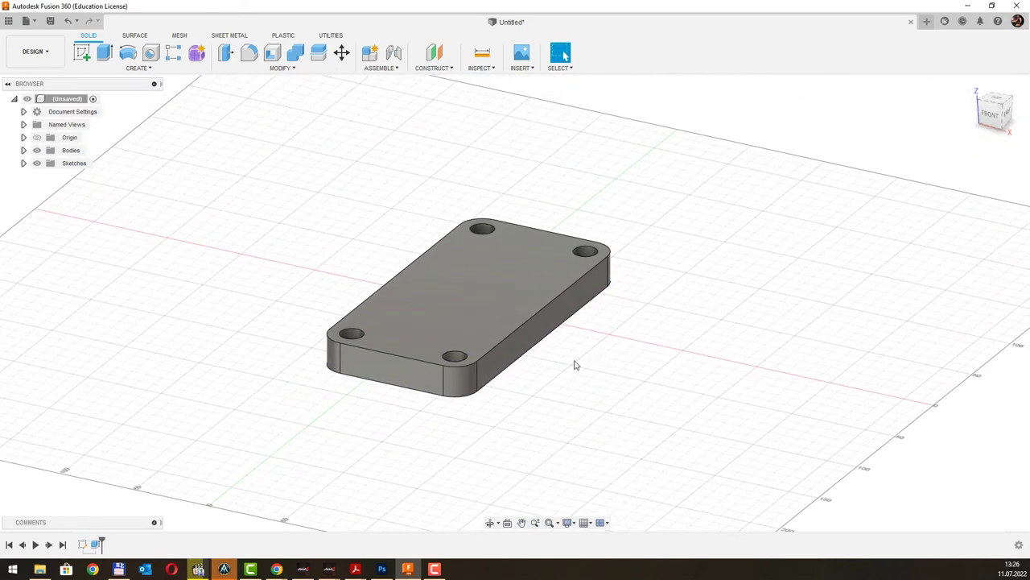
Step: Start a sketch on the plate's top face and project its outer edges into it
{"action": "left_click", "coordinate": [81, 53]}
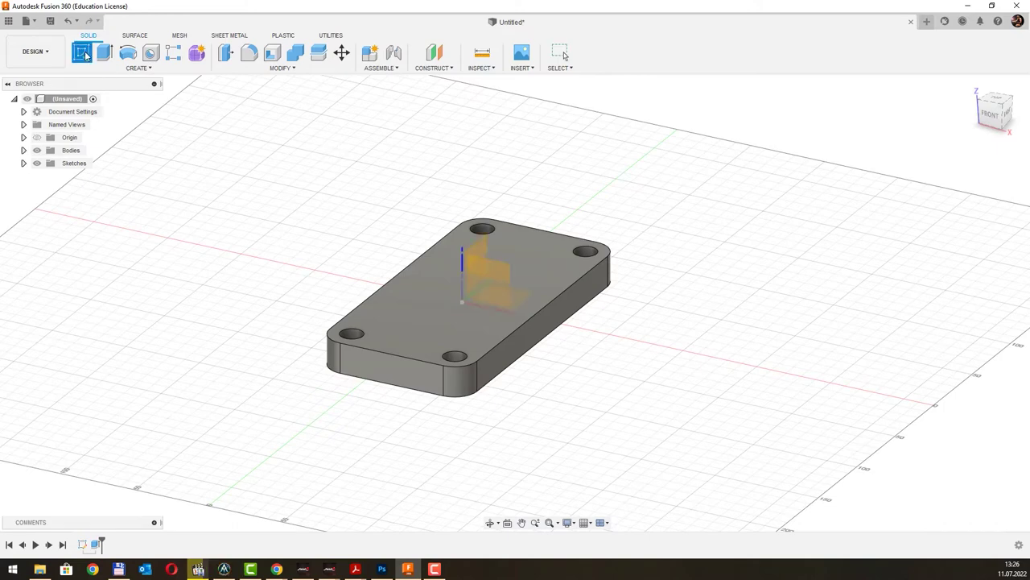
{"action": "left_click", "coordinate": [425, 298]}
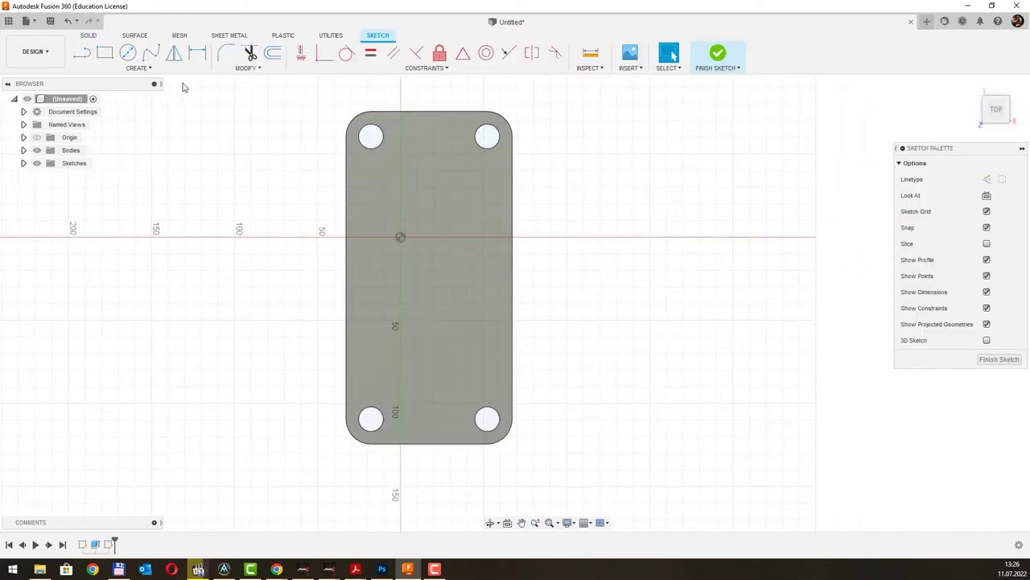
{"action": "left_click", "coordinate": [151, 69]}
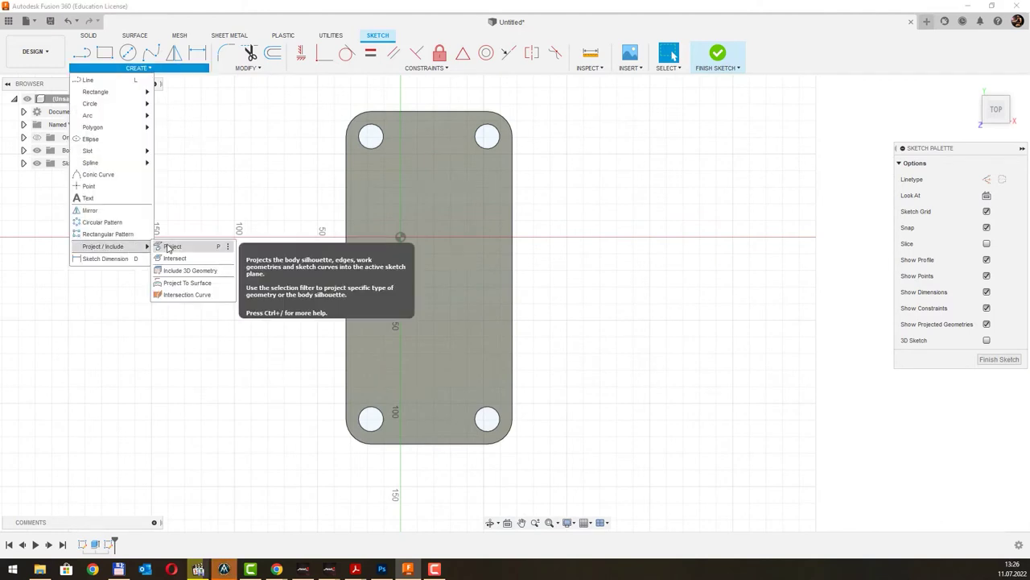
{"action": "left_click", "coordinate": [169, 247]}
{"action": "left_click", "coordinate": [346, 251]}
{"action": "left_click", "coordinate": [436, 112]}
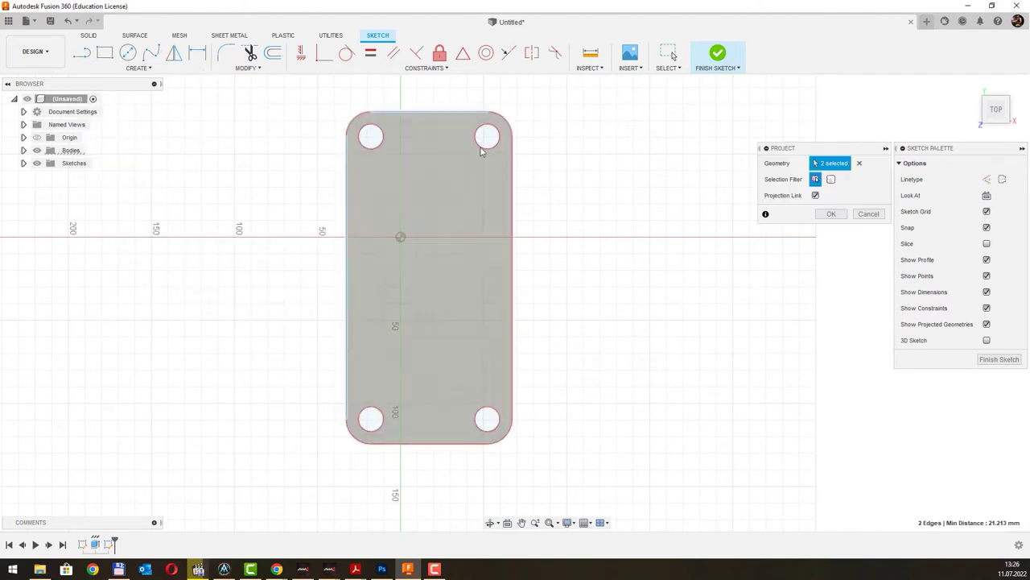
{"action": "left_click", "coordinate": [512, 191]}
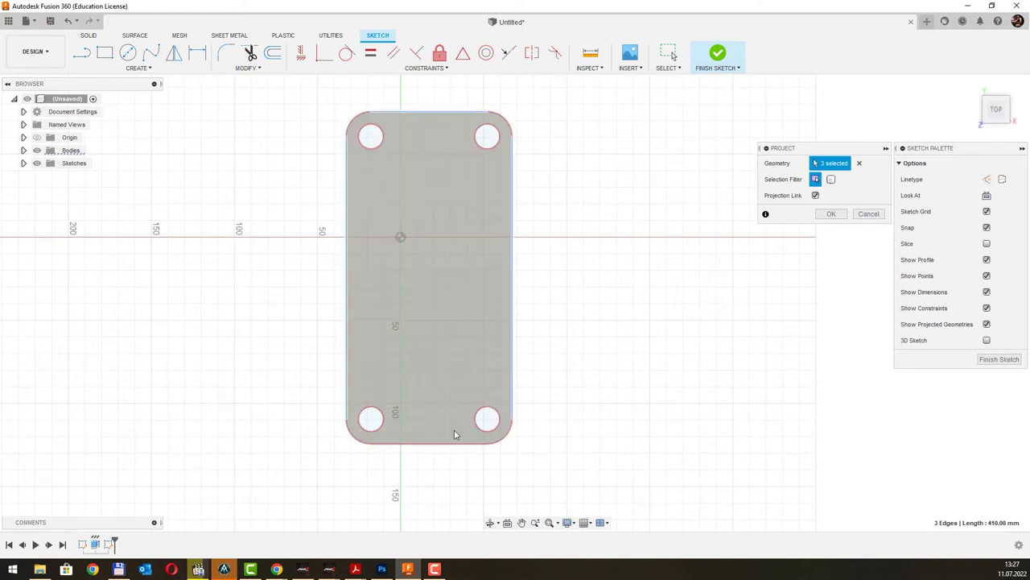
{"action": "left_click", "coordinate": [442, 441]}
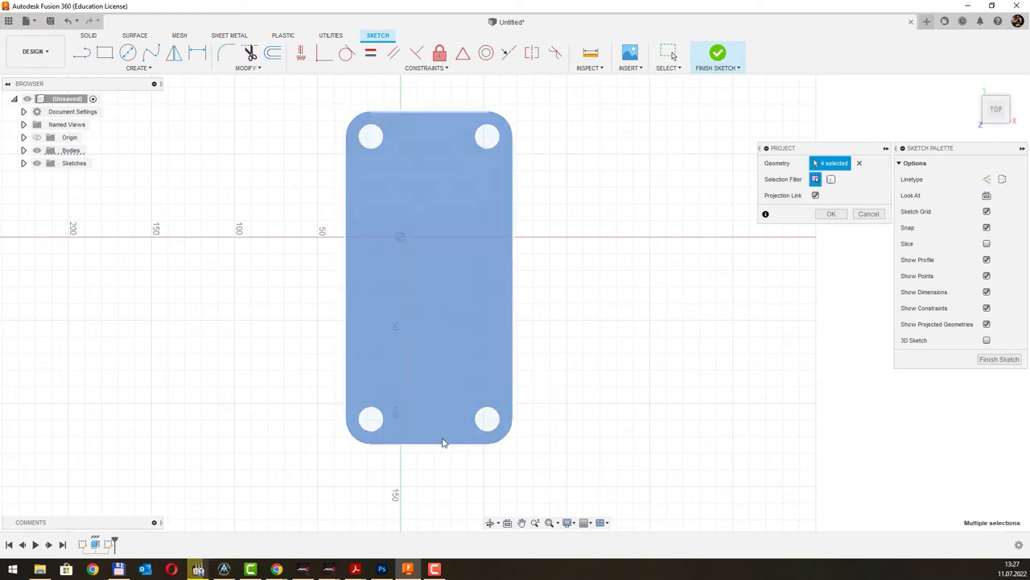
{"action": "left_click", "coordinate": [443, 443]}
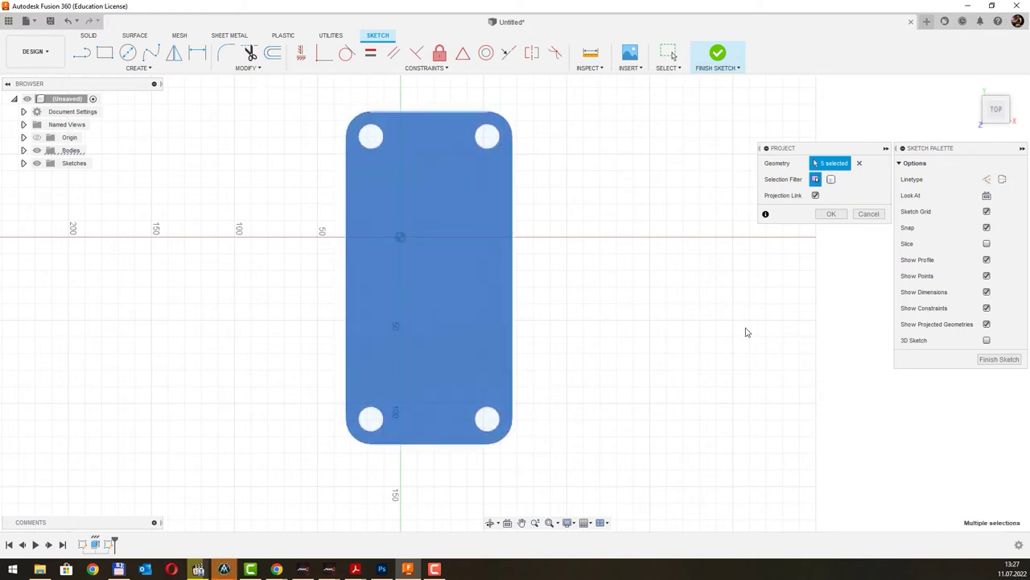
{"action": "left_click", "coordinate": [834, 216]}
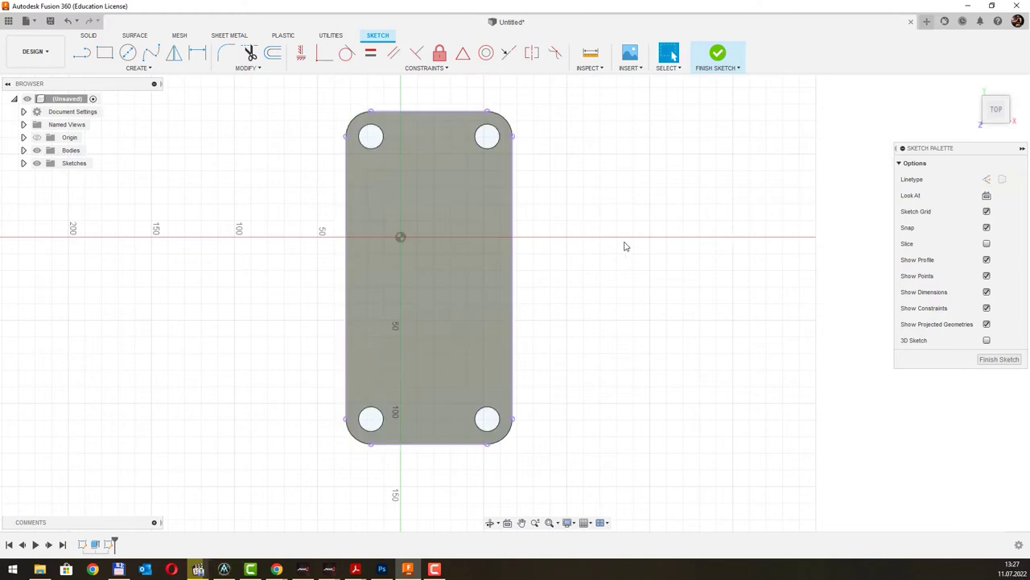
Step: Draw vertical and horizontal construction centre lines joining the plate edges' midpoints
{"action": "left_click", "coordinate": [987, 179]}
{"action": "left_click", "coordinate": [81, 52]}
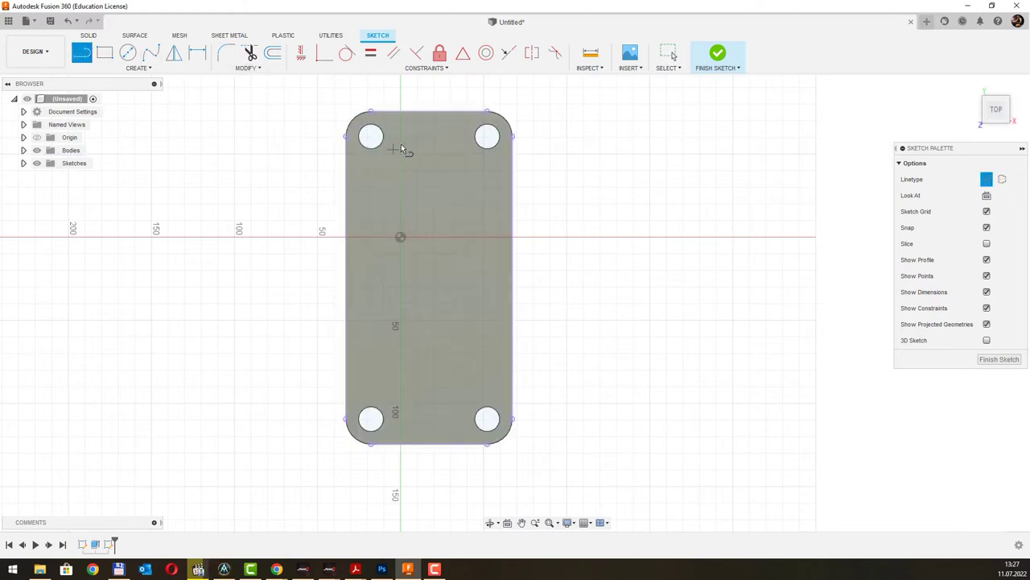
{"action": "left_click", "coordinate": [429, 113]}
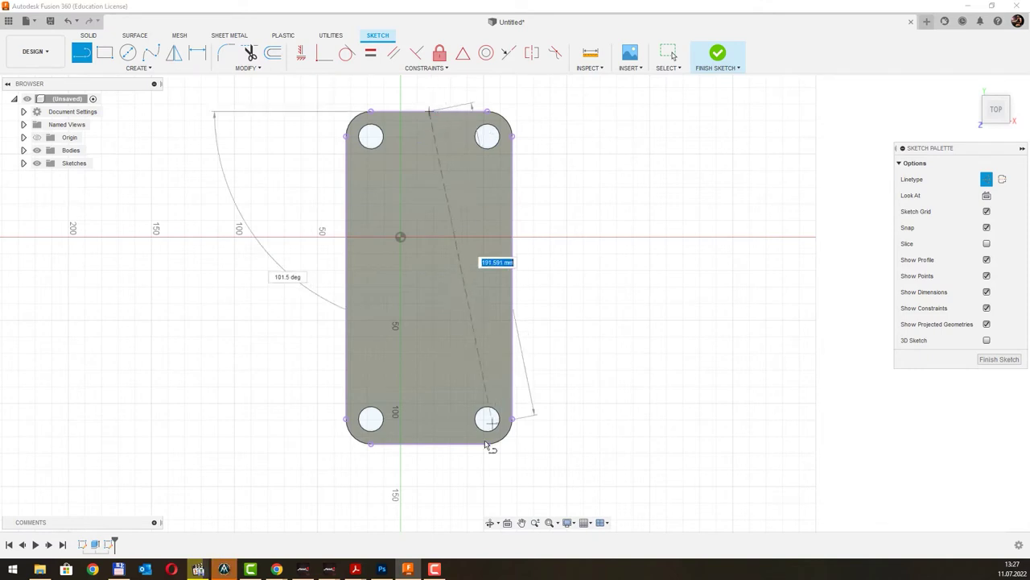
{"action": "double_click", "coordinate": [433, 444]}
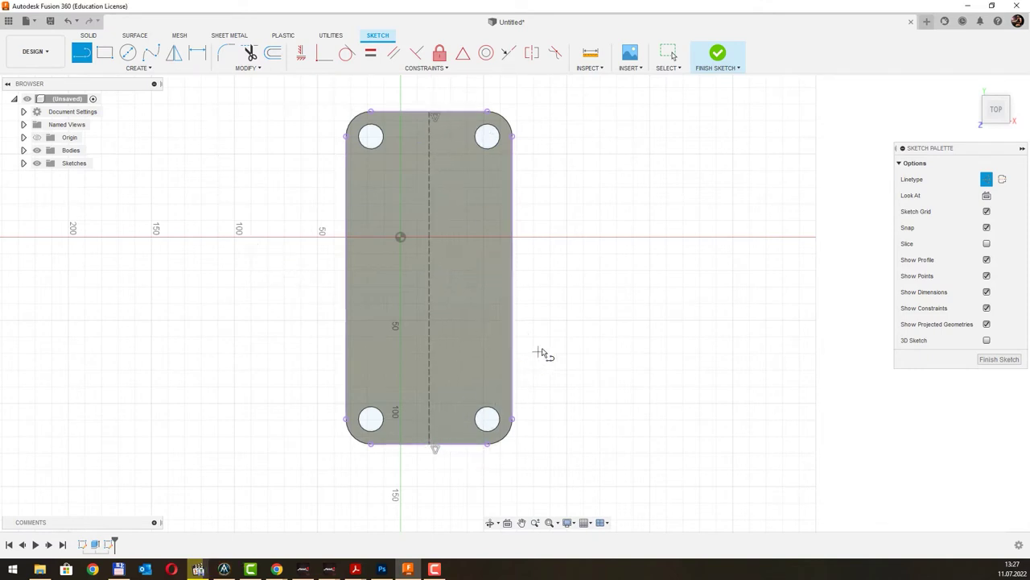
{"action": "left_click", "coordinate": [510, 277]}
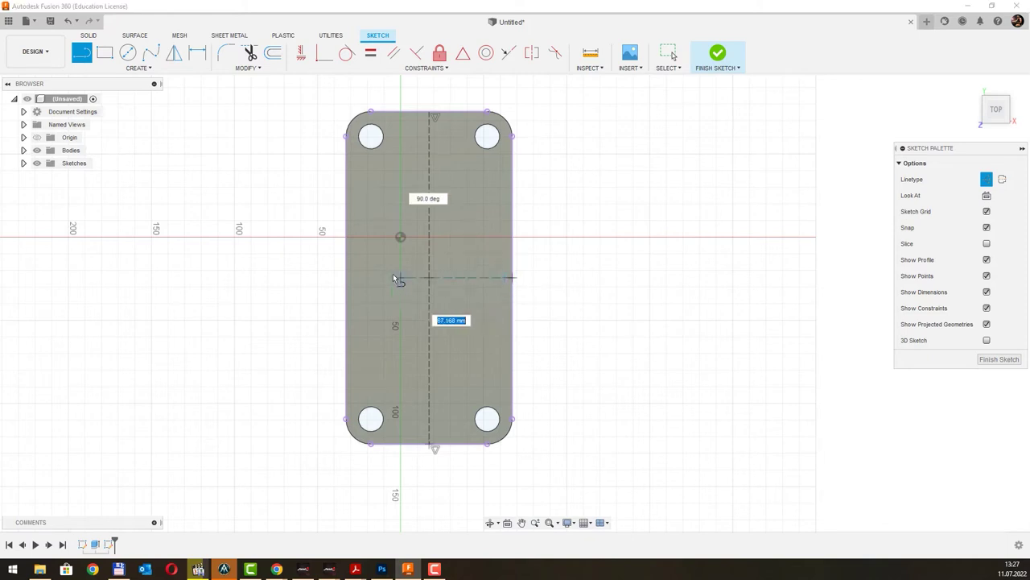
{"action": "double_click", "coordinate": [348, 277]}
{"action": "right_click", "coordinate": [291, 294]}
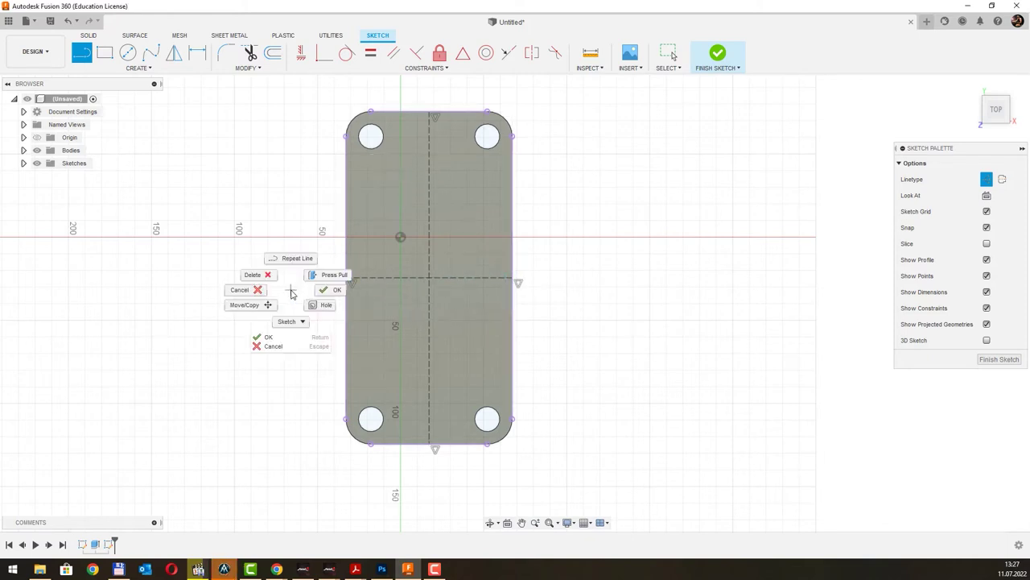
{"action": "left_click", "coordinate": [322, 291]}
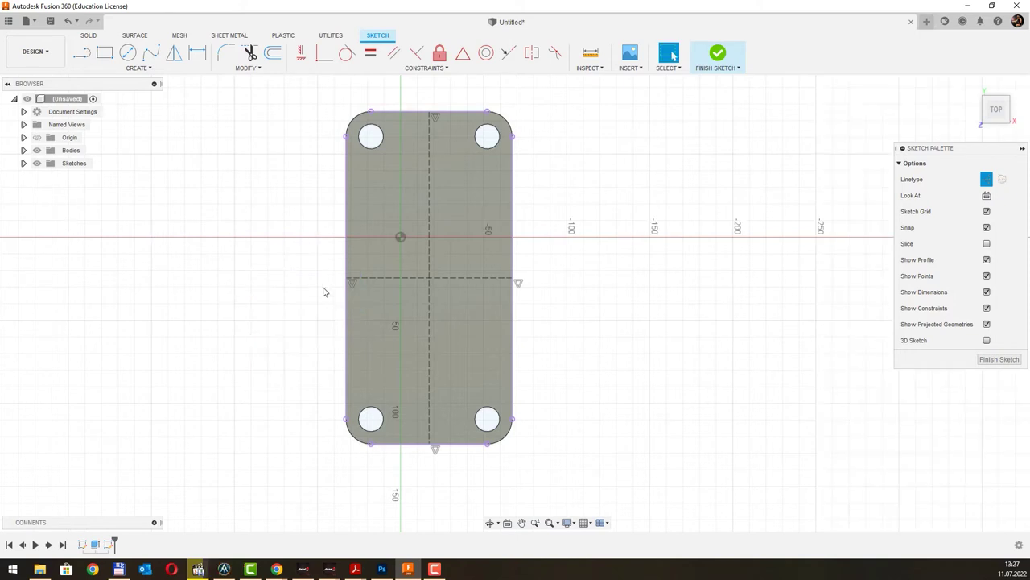
Step: Draw a Ø65 mm circle at the centre-line intersection as regular geometry
{"action": "left_click", "coordinate": [429, 278]}
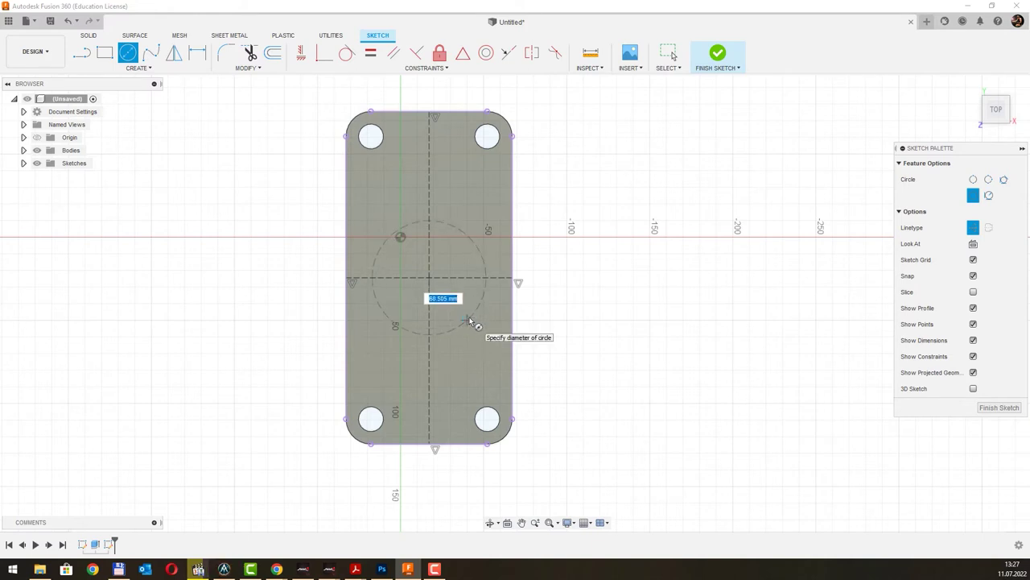
{"action": "type", "text": "65"}
{"action": "key", "text": "Return"}
{"action": "key", "text": "Escape"}
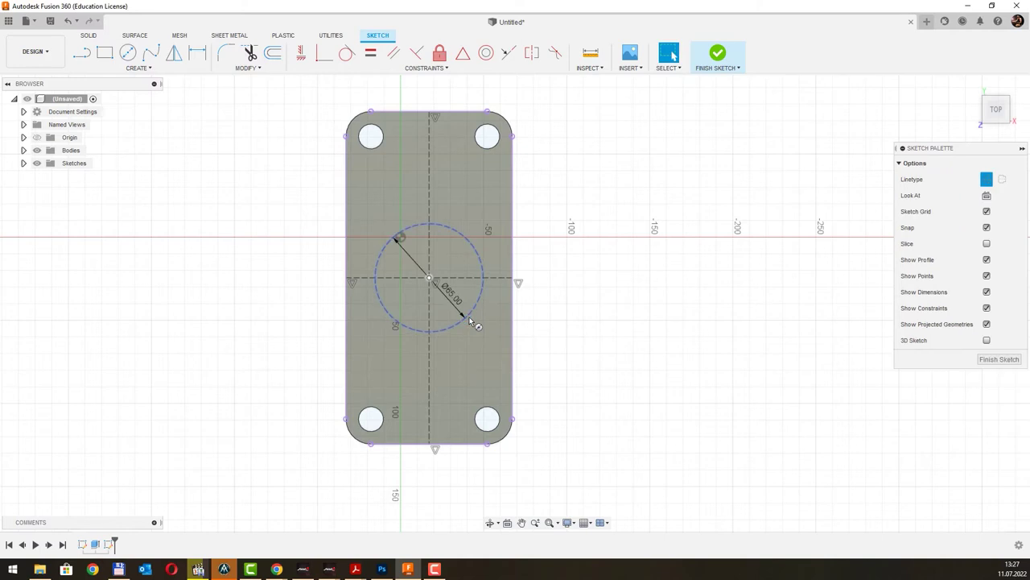
{"action": "left_click", "coordinate": [481, 258]}
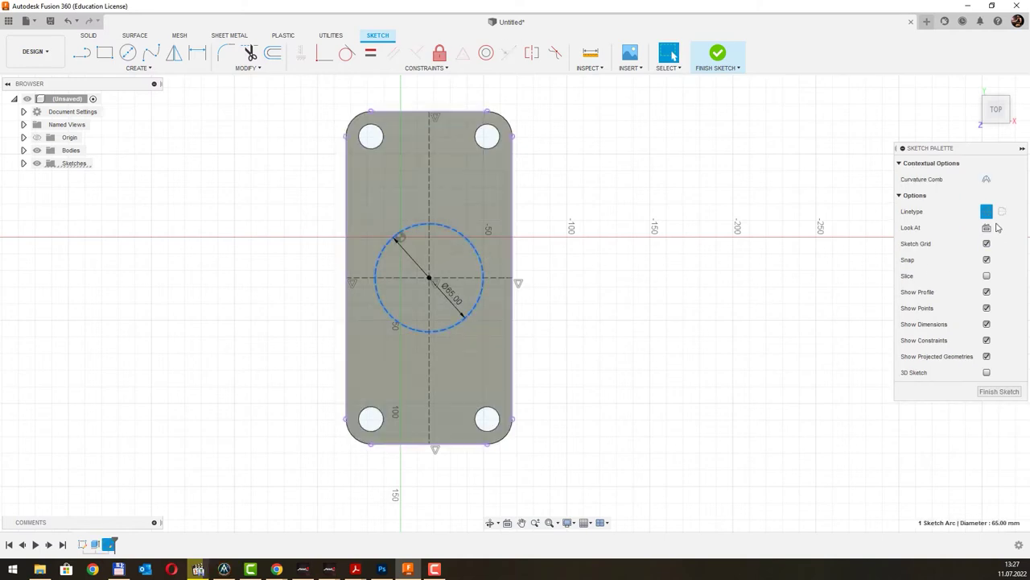
{"action": "left_click", "coordinate": [985, 214]}
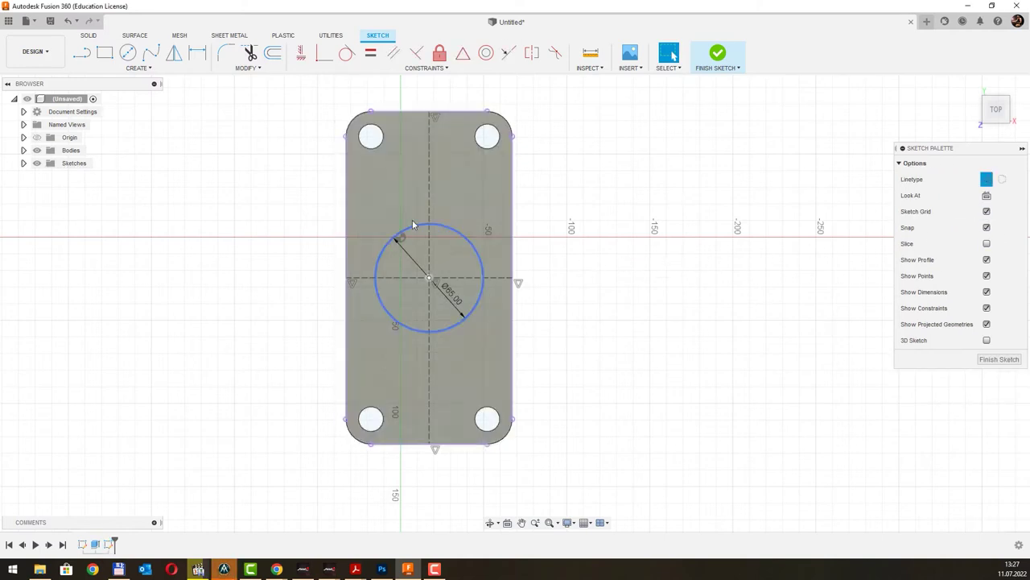
{"action": "left_click", "coordinate": [336, 203]}
Step: Add a concentric Ø55 mm circle and switch it off construction linetype
{"action": "left_click", "coordinate": [127, 52]}
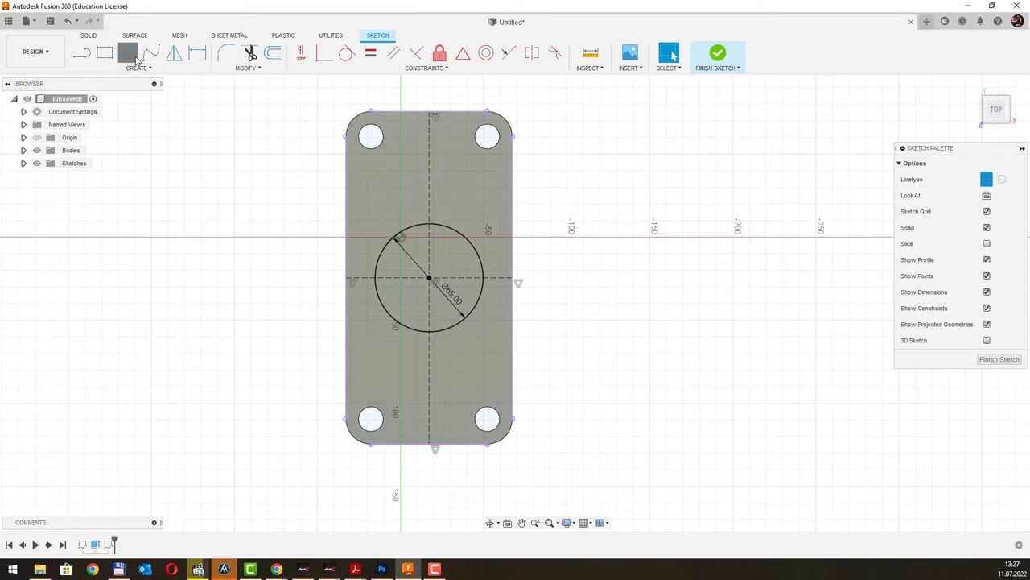
{"action": "left_click", "coordinate": [434, 284]}
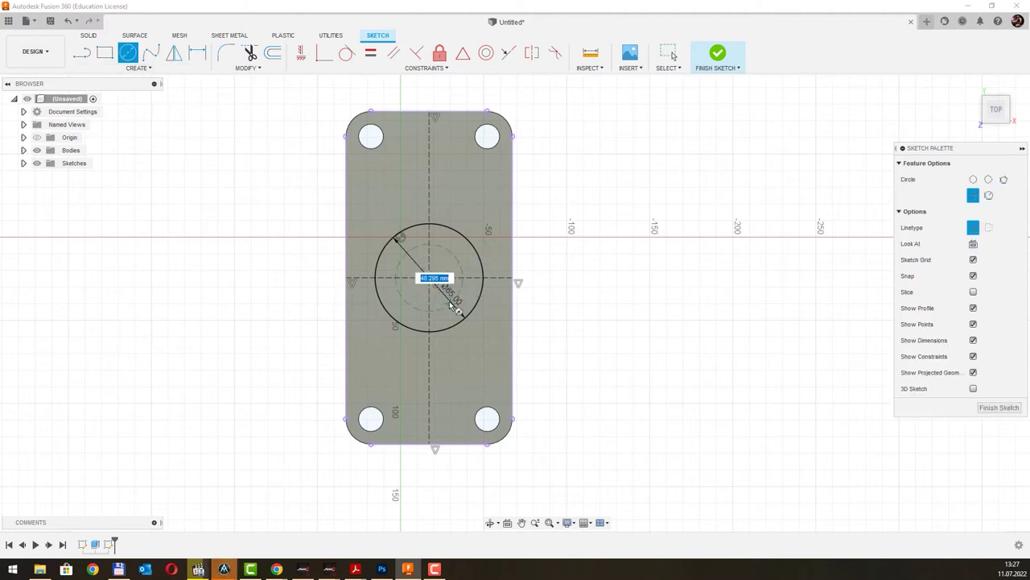
{"action": "type", "text": "50"}
{"action": "key", "text": "Return"}
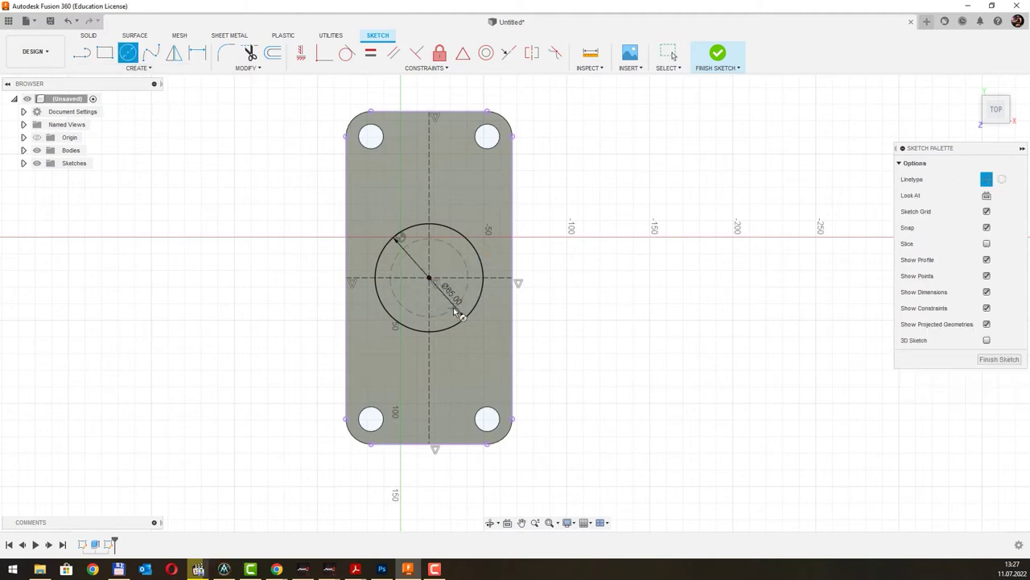
{"action": "key", "text": "Escape"}
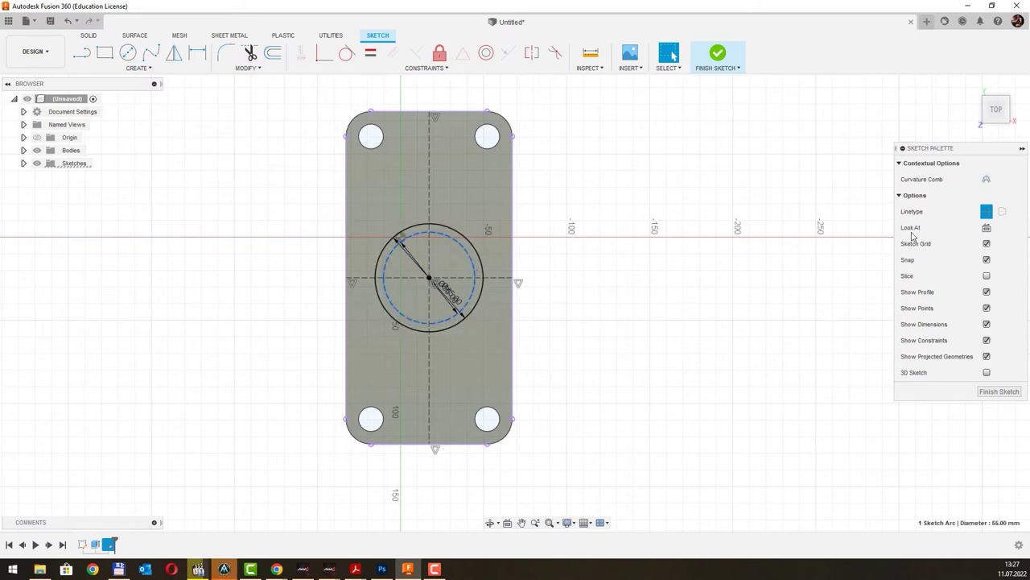
{"action": "left_click", "coordinate": [986, 178]}
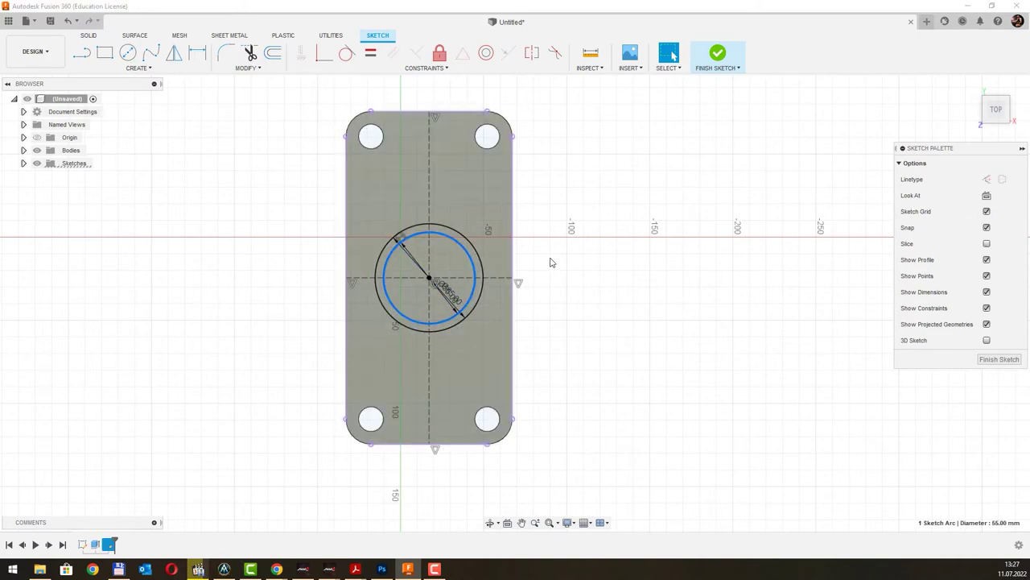
Step: Finish the sketch and extrude the ring profile 50 mm upward, joined to the plate
{"action": "left_click", "coordinate": [719, 54]}
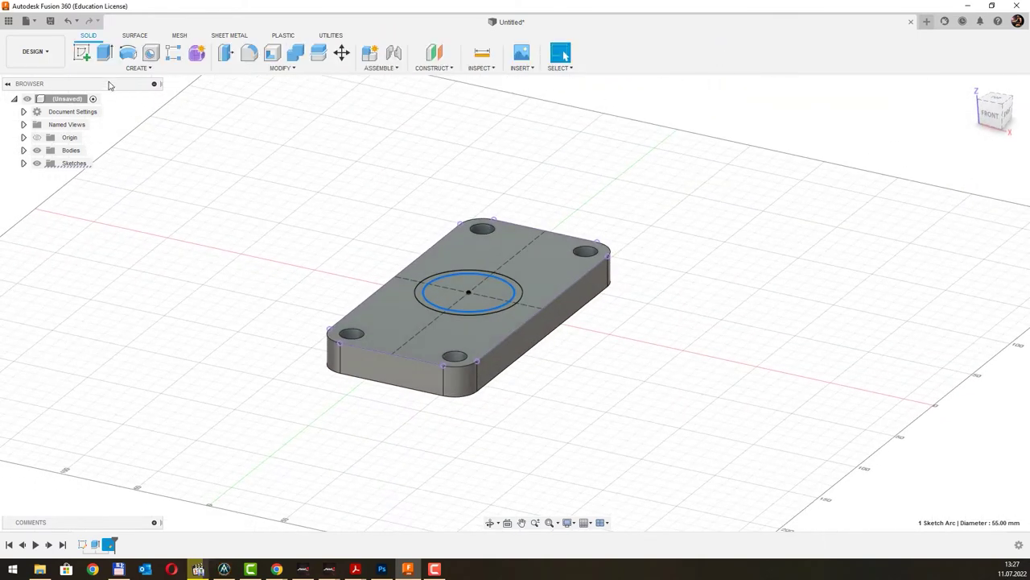
{"action": "left_click", "coordinate": [103, 52]}
{"action": "left_click", "coordinate": [513, 288]}
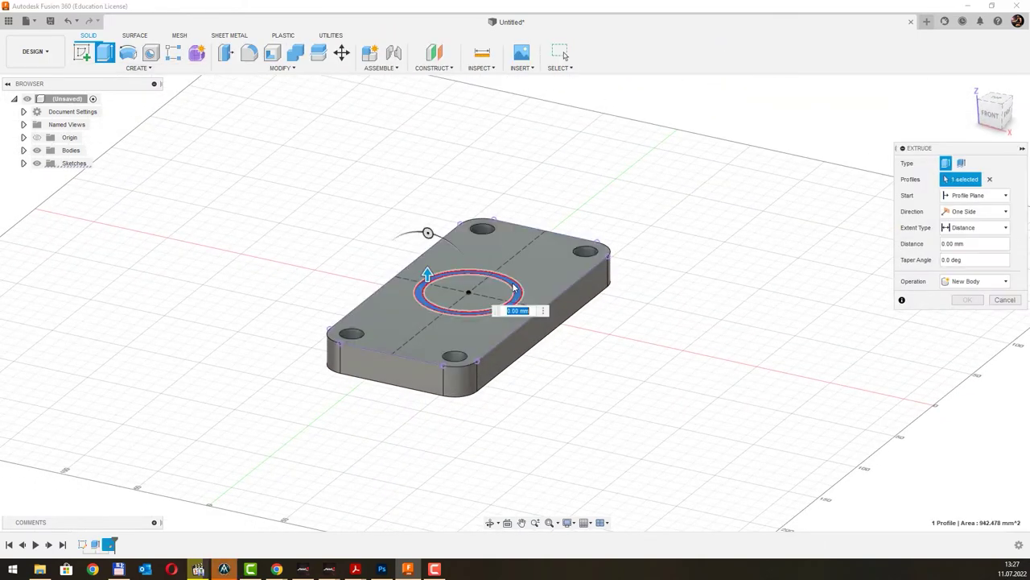
{"action": "left_click_drag", "start_coordinate": [427, 274], "coordinate": [426, 214]}
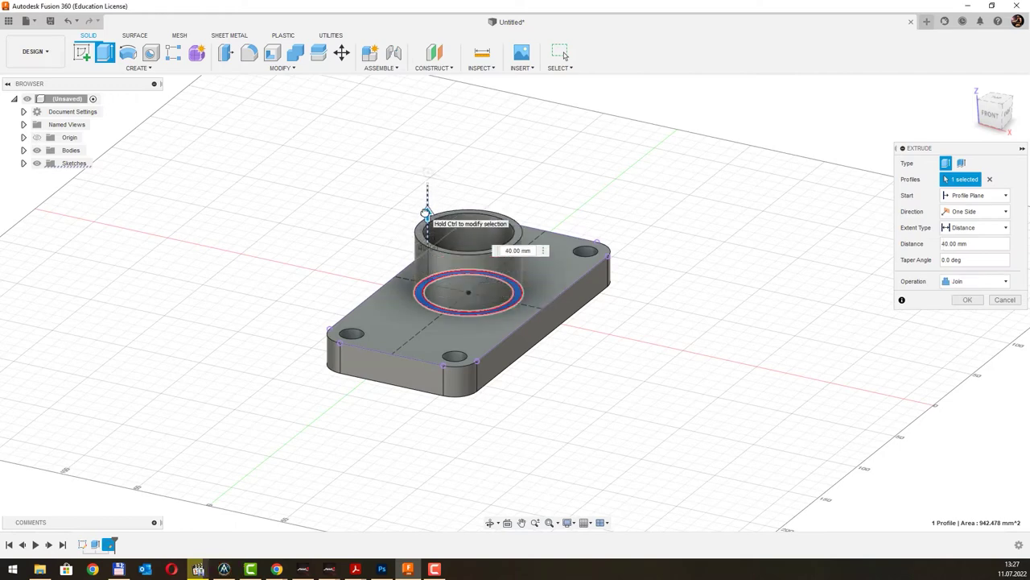
{"action": "type", "text": "50"}
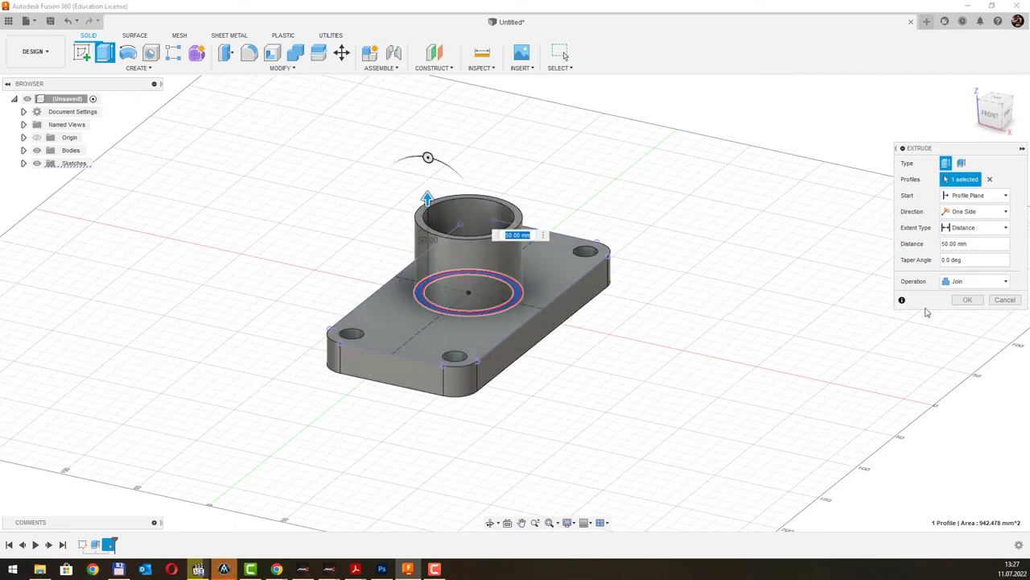
{"action": "left_click", "coordinate": [965, 301]}
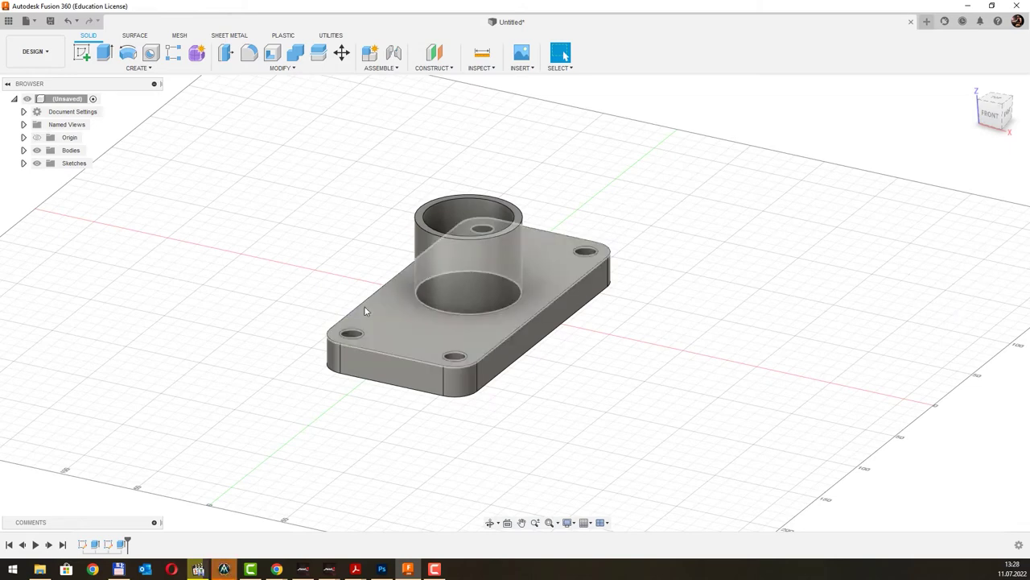
Step: Start a new sketch on the plate's front face and zoom in on it
{"action": "left_click", "coordinate": [82, 52]}
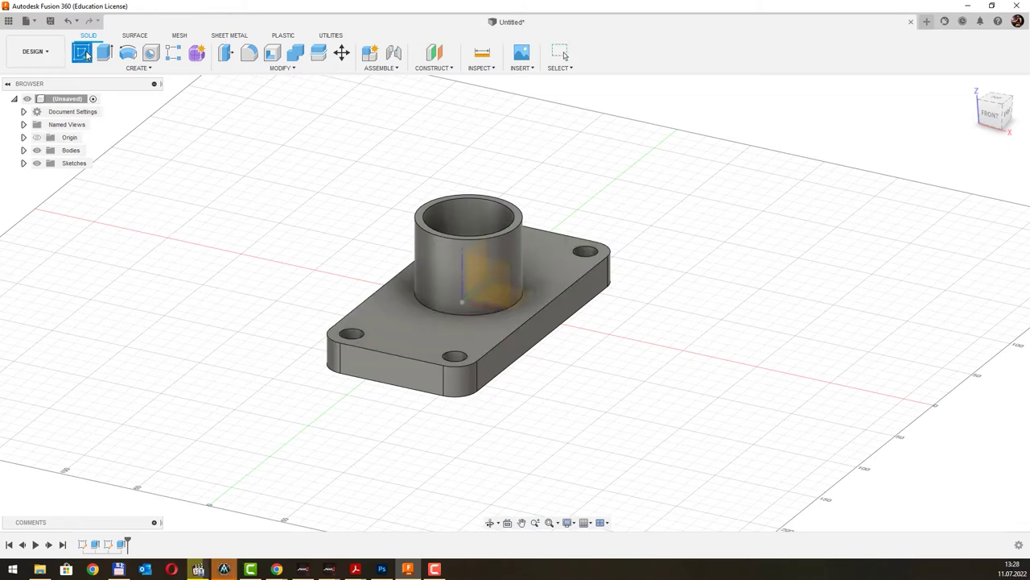
{"action": "left_click", "coordinate": [412, 375]}
{"action": "middle_click_drag", "start_coordinate": [519, 194], "coordinate": [397, 311]}
{"action": "scroll", "coordinate": [385, 356], "scroll_direction": "up", "scroll_amount": 2}
{"action": "scroll", "coordinate": [385, 357], "scroll_direction": "up", "scroll_amount": 1}
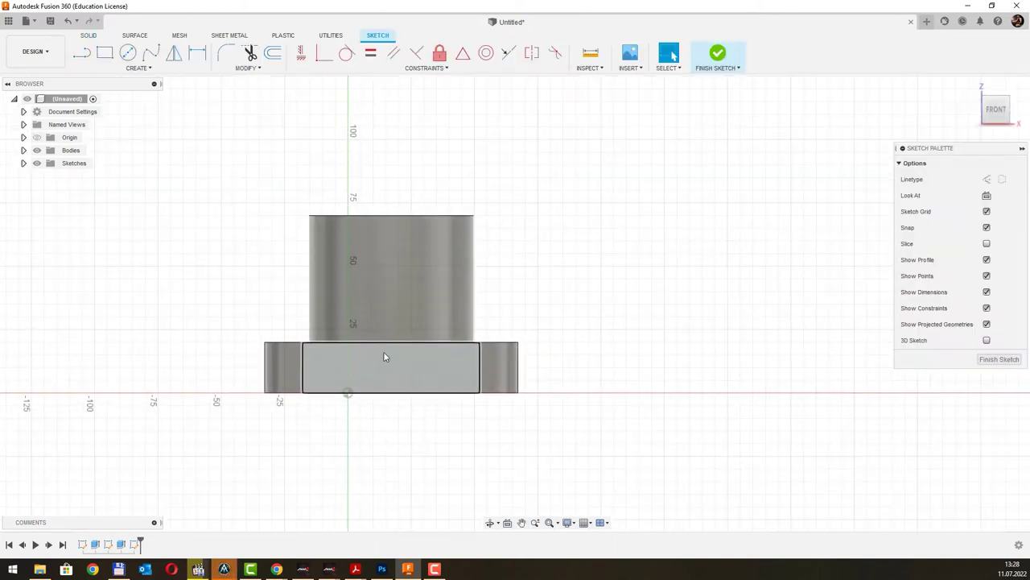
{"action": "scroll", "coordinate": [385, 357], "scroll_direction": "up", "scroll_amount": 1}
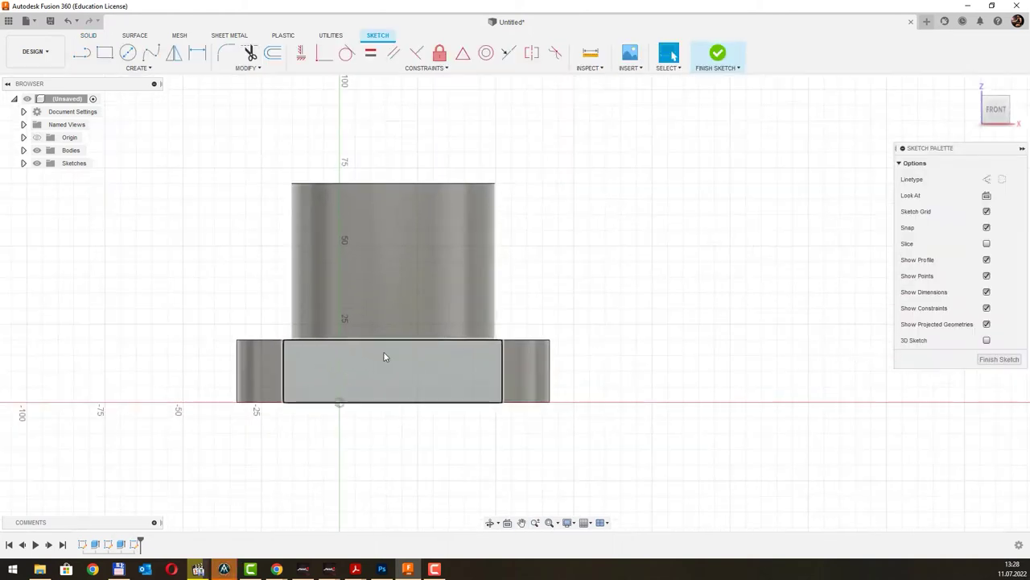
Step: Project the boss top edge and the plate's top and bottom edges into the sketch
{"action": "left_click", "coordinate": [151, 71]}
{"action": "mouse_move", "coordinate": [103, 246]}
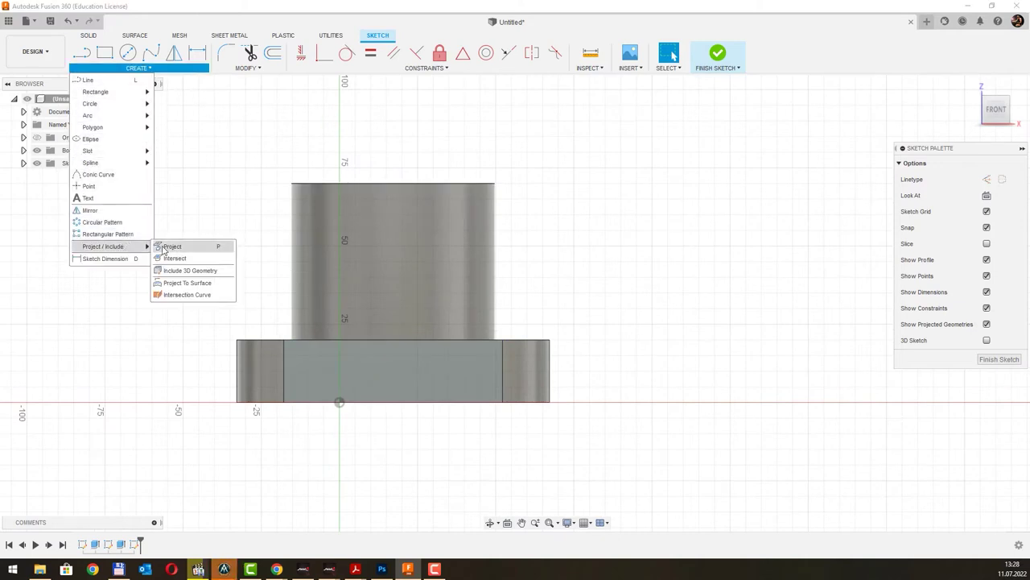
{"action": "left_click", "coordinate": [172, 246]}
{"action": "left_click", "coordinate": [417, 184]}
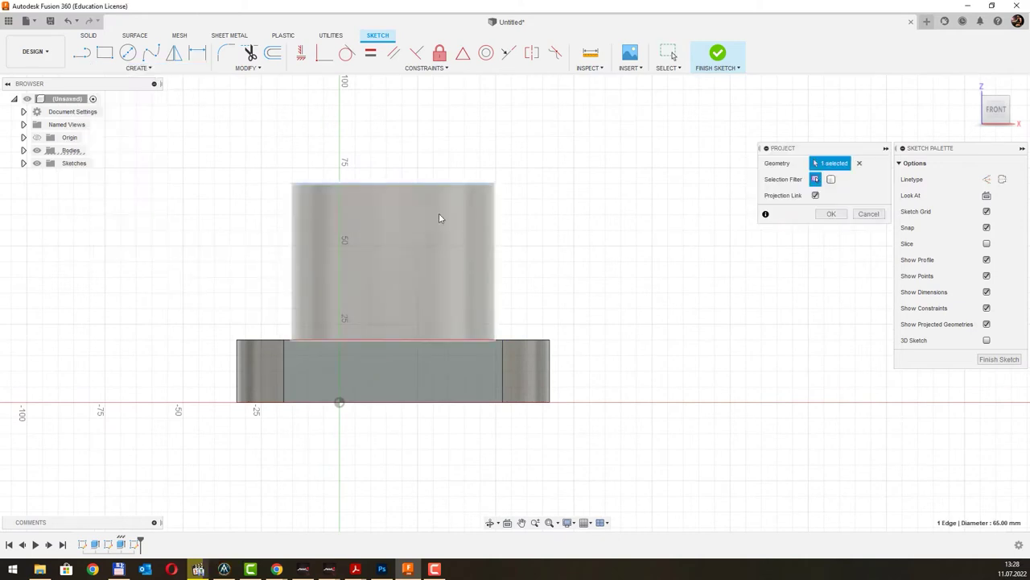
{"action": "left_click", "coordinate": [406, 342]}
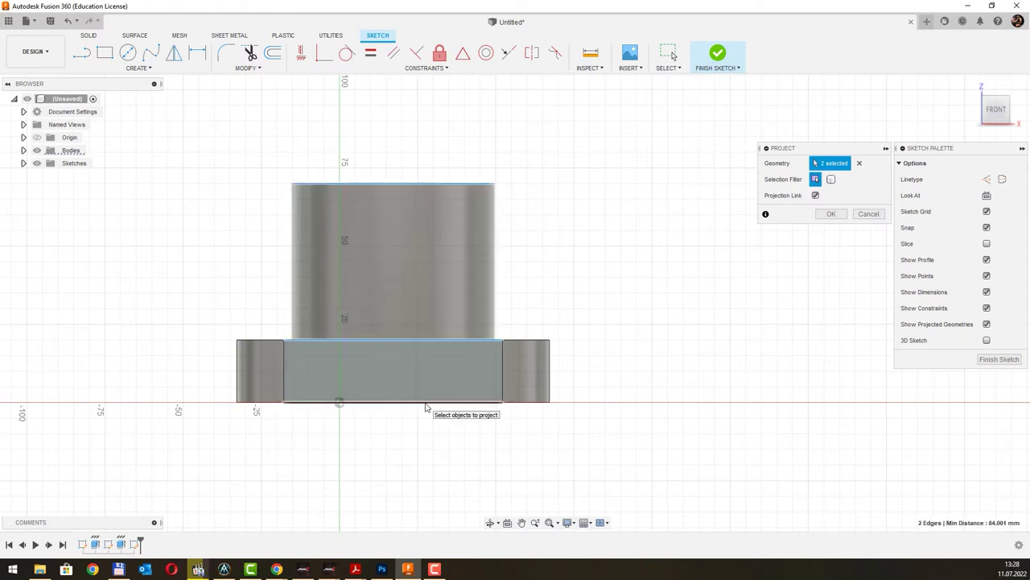
{"action": "left_click", "coordinate": [429, 402]}
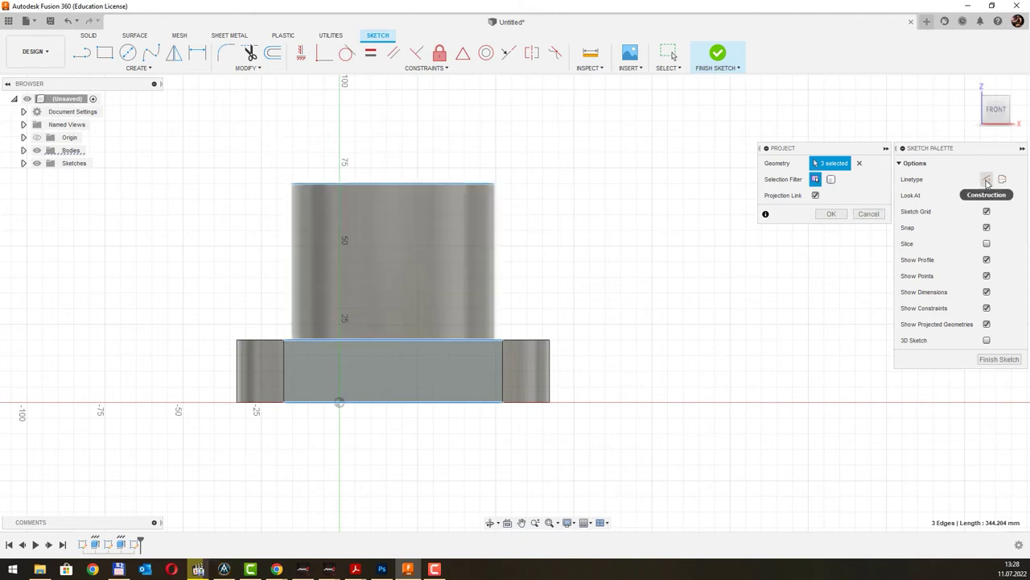
{"action": "left_click", "coordinate": [831, 215]}
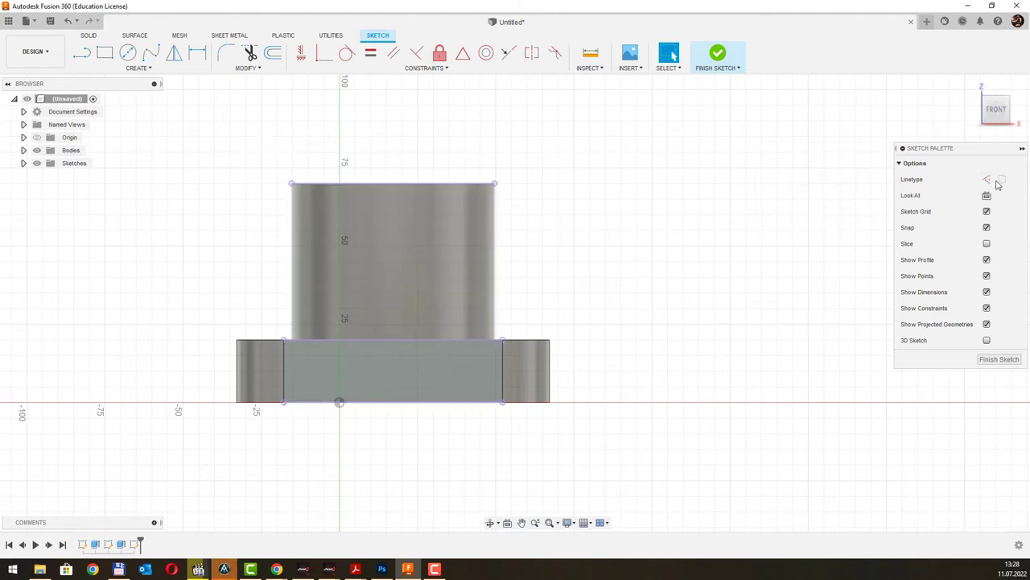
Step: Draw a vertical construction centreline from the top edge midpoint to below the part
{"action": "left_click", "coordinate": [81, 53]}
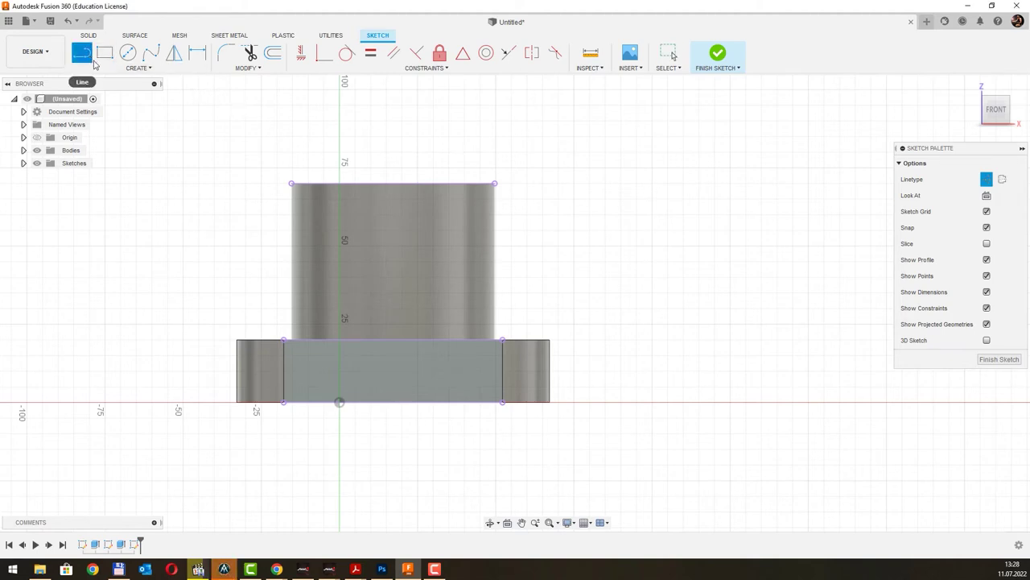
{"action": "left_click", "coordinate": [391, 183]}
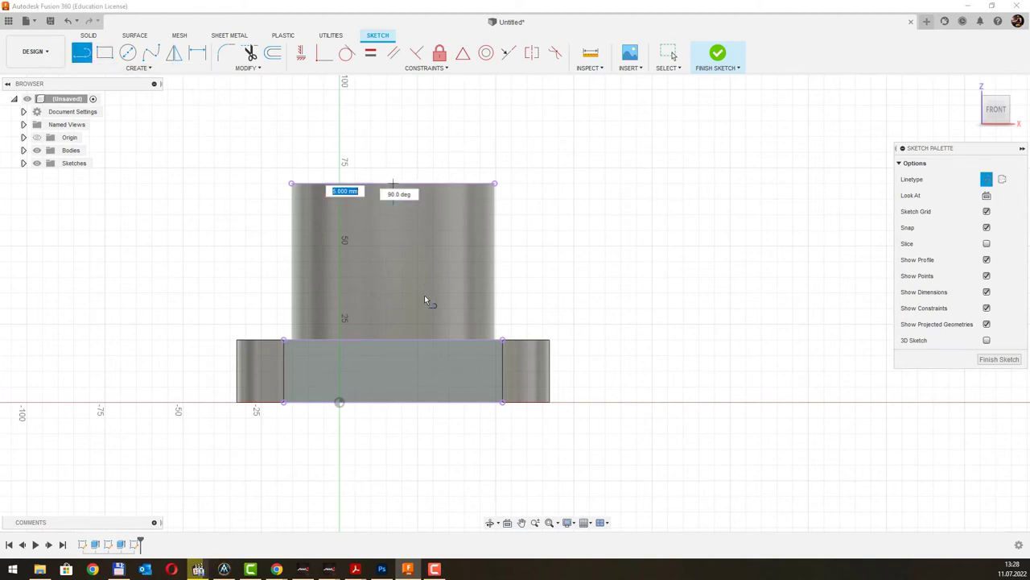
{"action": "left_click", "coordinate": [393, 489]}
{"action": "key", "text": "Escape"}
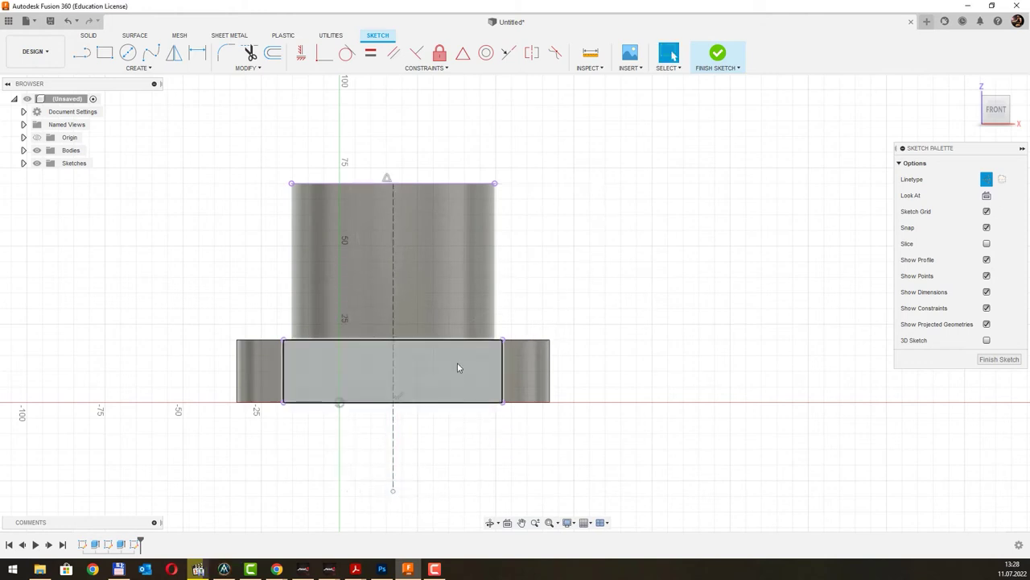
{"action": "left_click", "coordinate": [986, 180]}
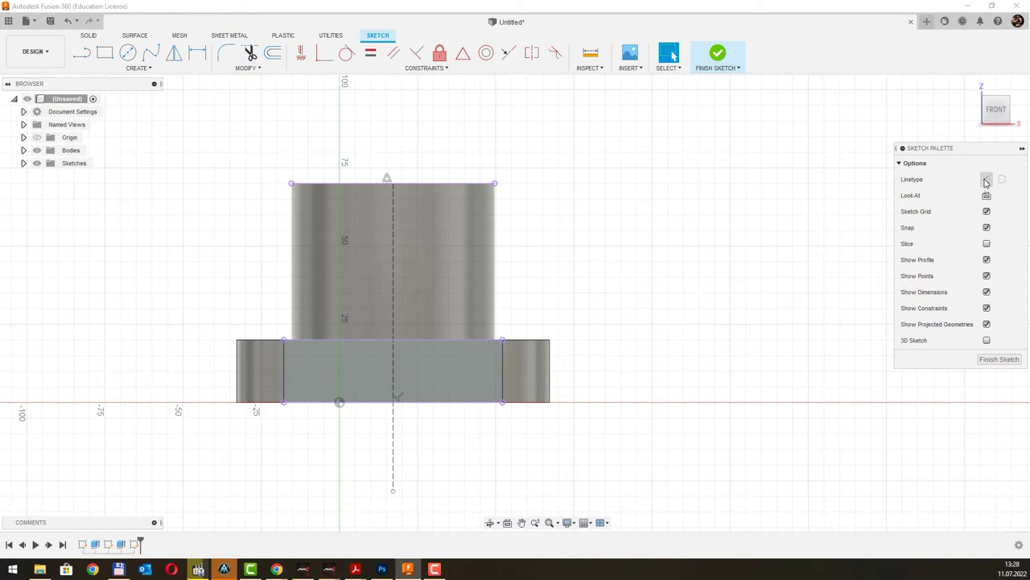
Step: Draw a 10 mm horizontal line left from the top edge midpoint
{"action": "left_click", "coordinate": [81, 52]}
{"action": "scroll", "coordinate": [388, 153], "scroll_direction": "up", "scroll_amount": 1}
{"action": "scroll", "coordinate": [399, 165], "scroll_direction": "up", "scroll_amount": 2}
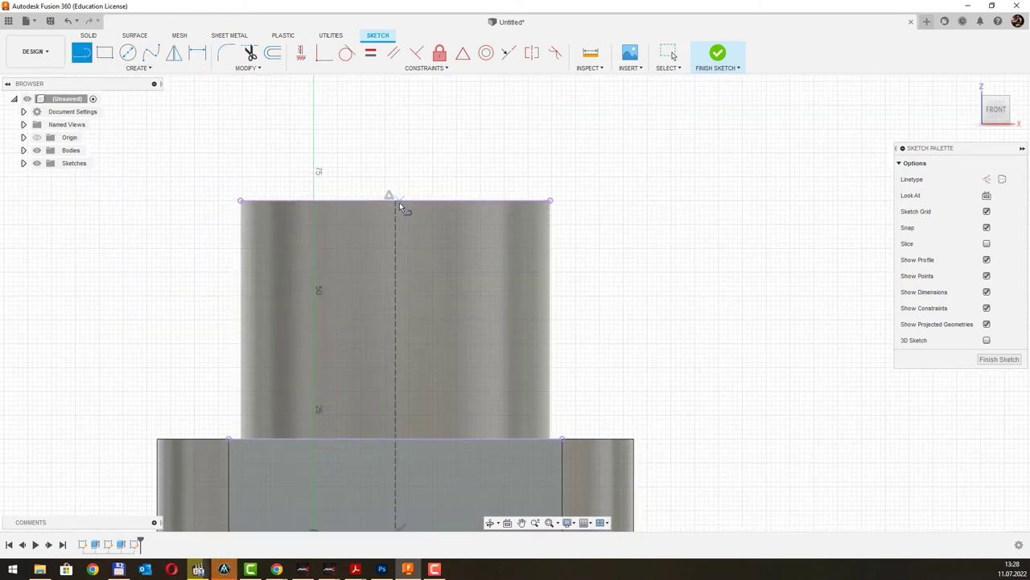
{"action": "left_click", "coordinate": [395, 202]}
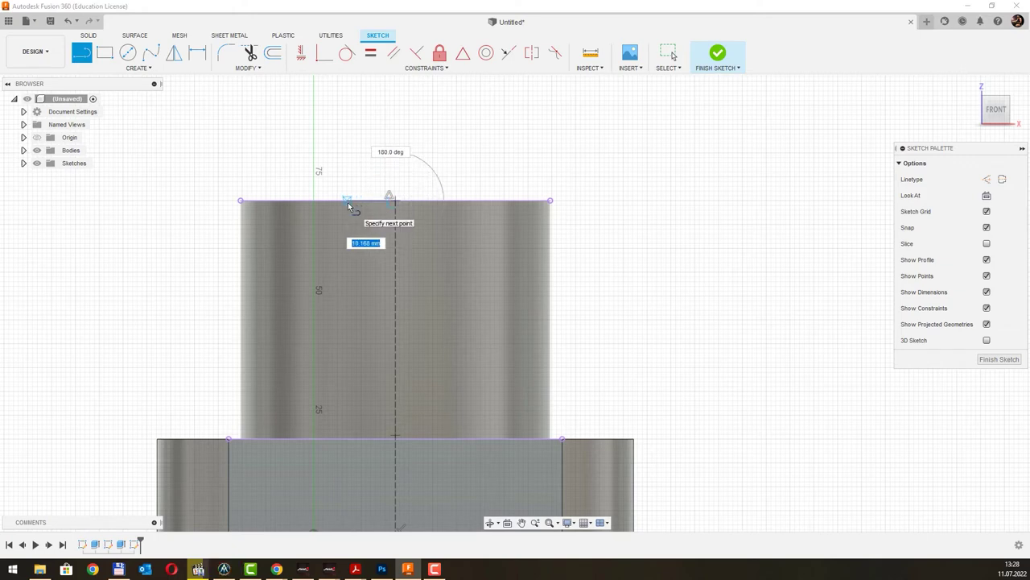
{"action": "type", "text": "10"}
{"action": "key", "text": "Return"}
{"action": "key", "text": "Escape"}
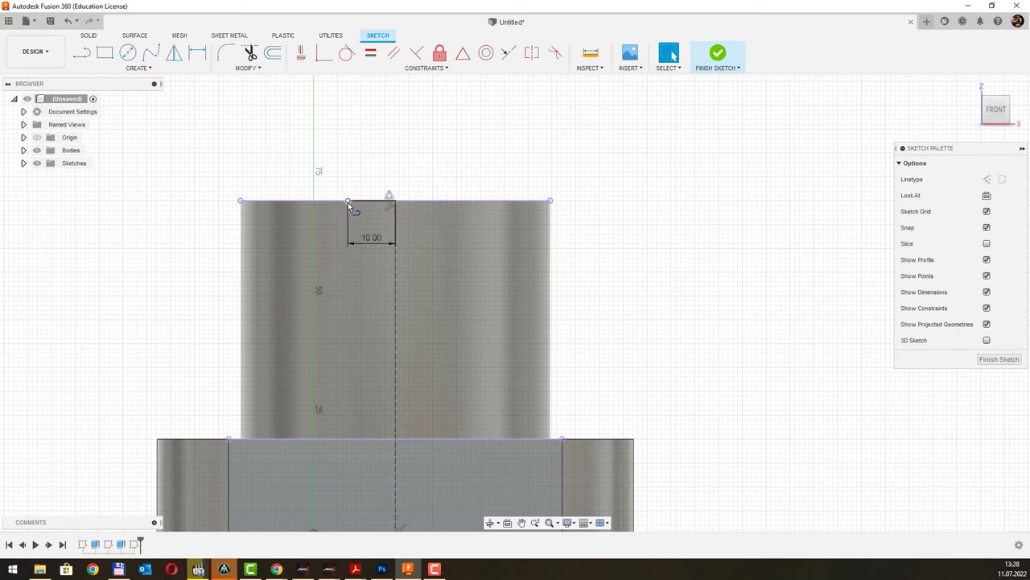
{"action": "left_click_drag", "start_coordinate": [366, 237], "coordinate": [386, 139]}
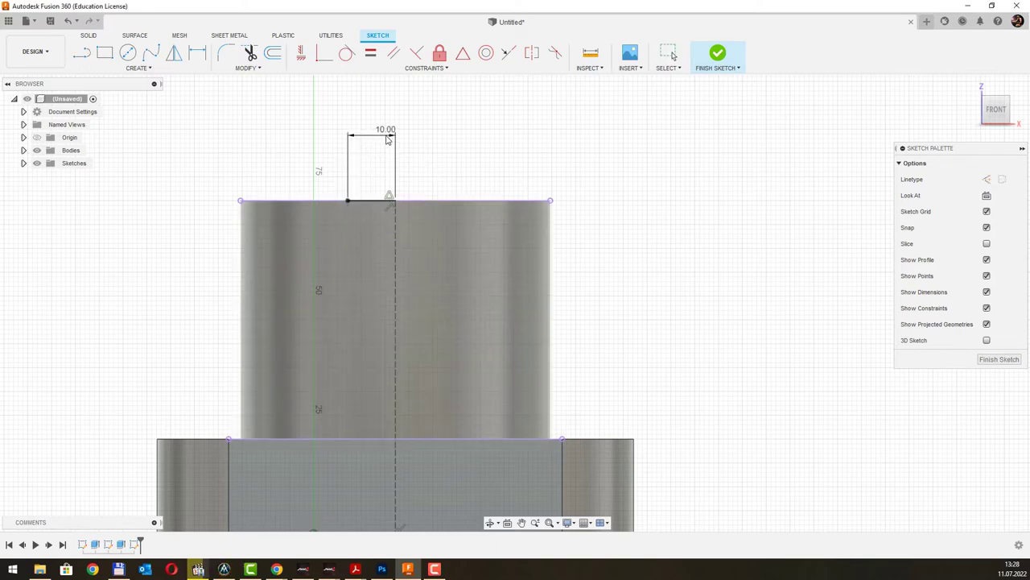
Step: Draw a 30 mm line down from its end and close it back to the centreline
{"action": "key", "text": "l"}
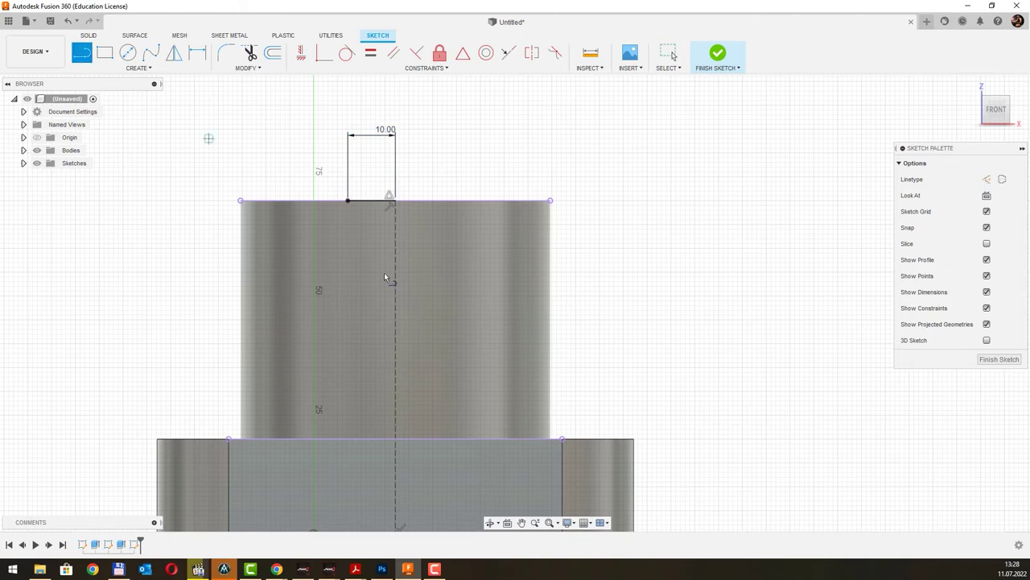
{"action": "left_click", "coordinate": [348, 202]}
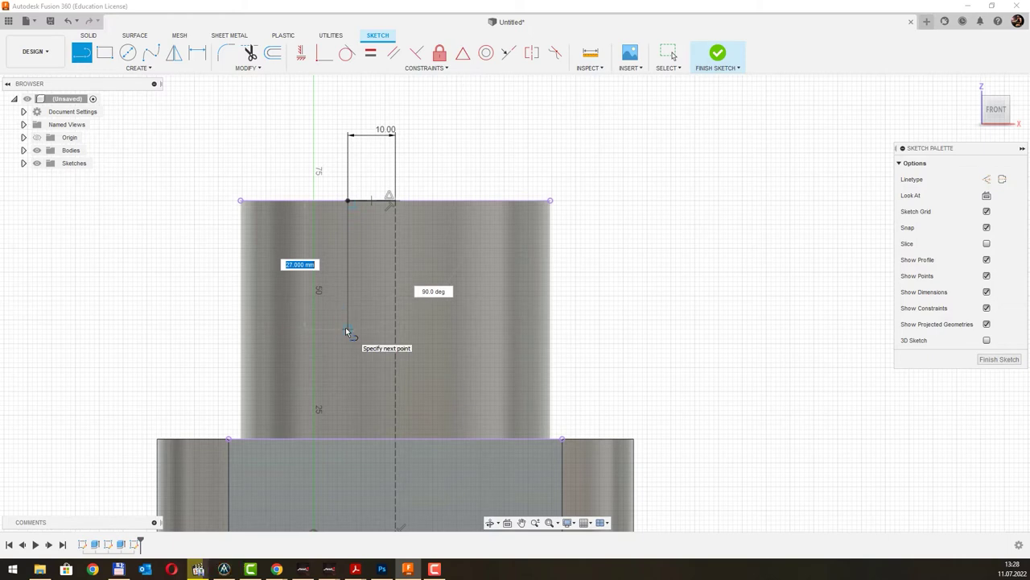
{"action": "type", "text": "30"}
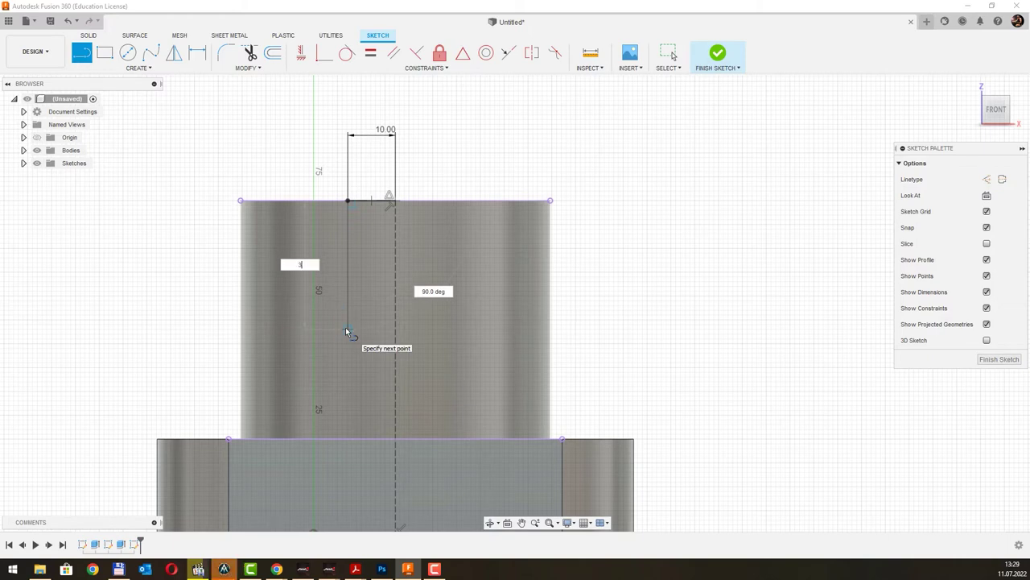
{"action": "key", "text": "Return"}
{"action": "key", "text": "Escape"}
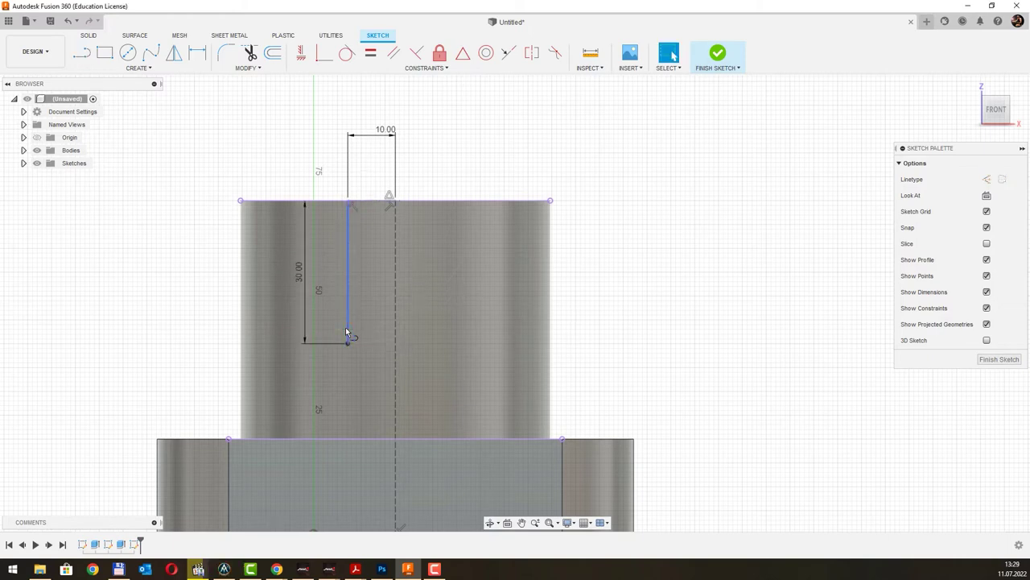
{"action": "left_click", "coordinate": [81, 53]}
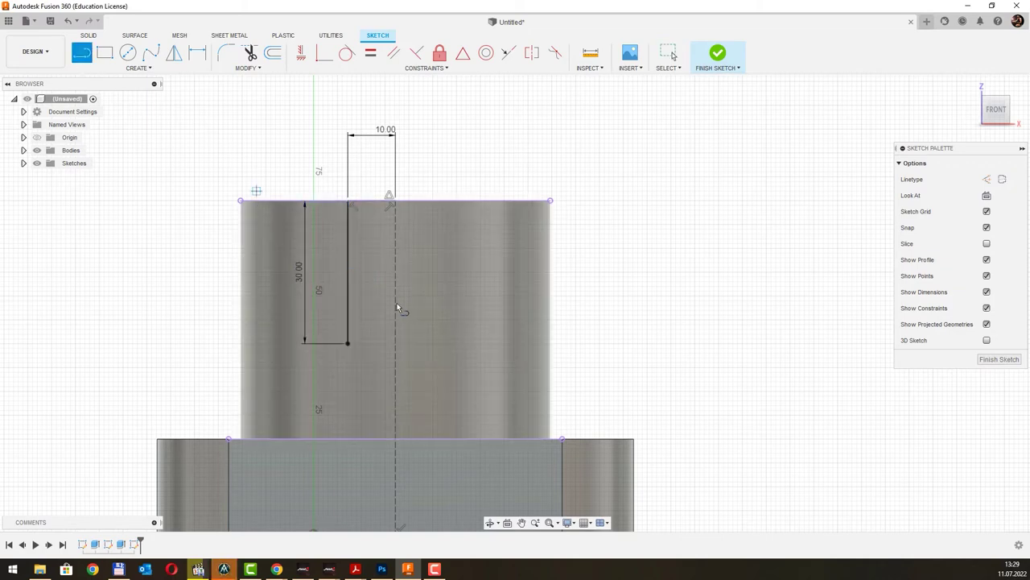
{"action": "double_click", "coordinate": [393, 343]}
{"action": "key", "text": "Escape"}
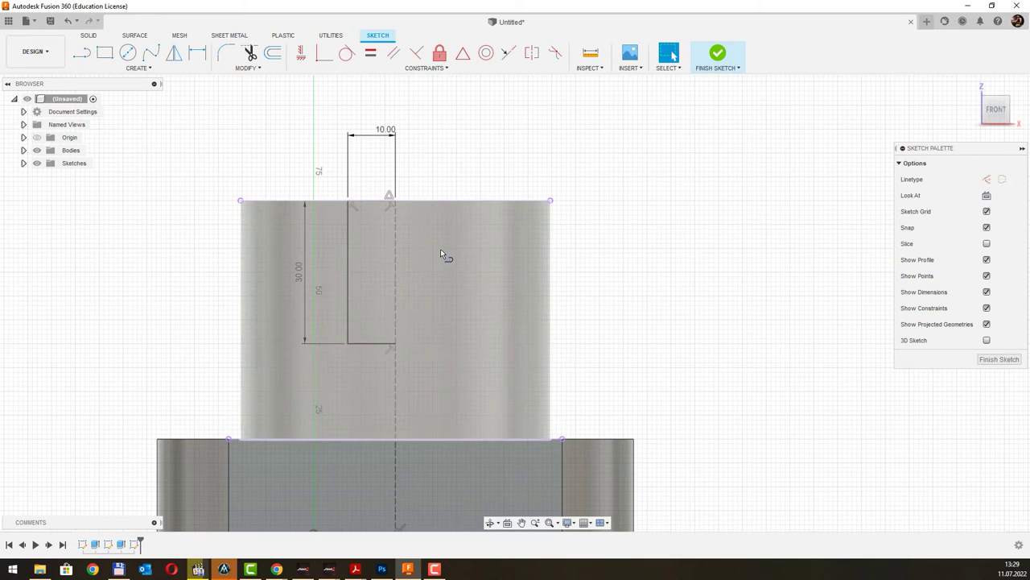
{"action": "middle_click_drag", "start_coordinate": [432, 346], "coordinate": [438, 209]}
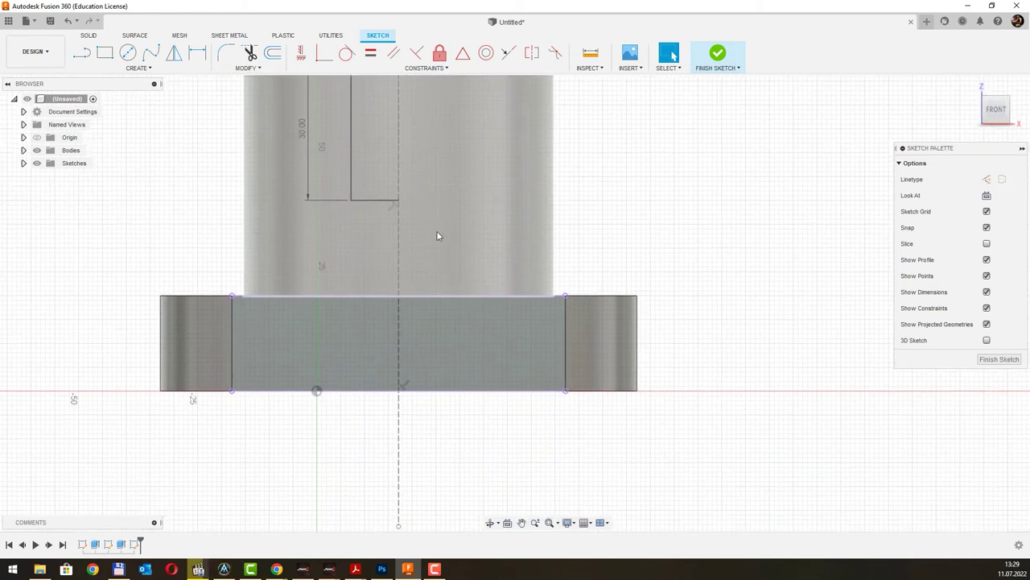
Step: Draw a 5 mm line left along the bottom edge from the centreline
{"action": "key", "text": "l"}
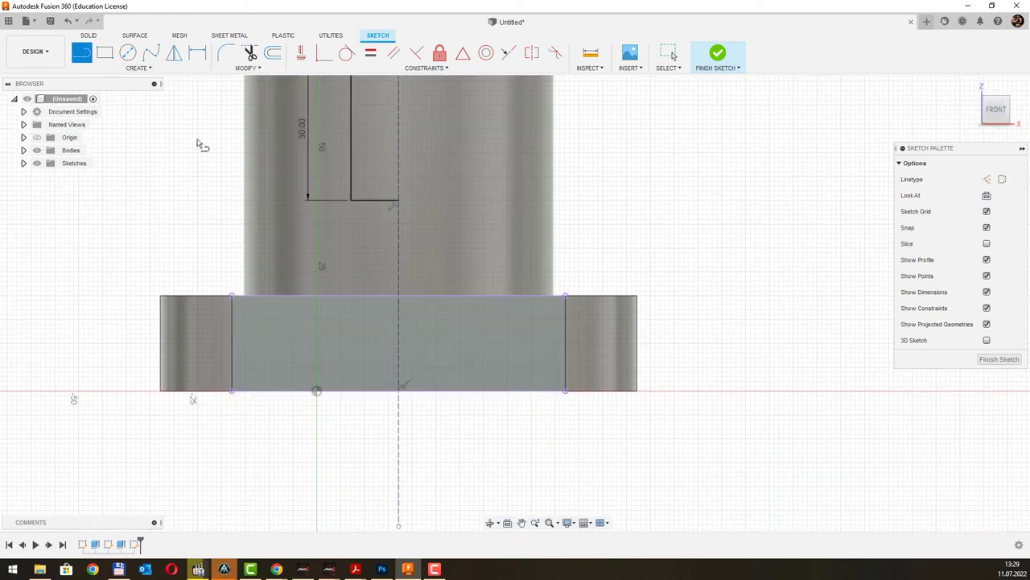
{"action": "scroll", "coordinate": [399, 393], "scroll_direction": "up", "scroll_amount": 2}
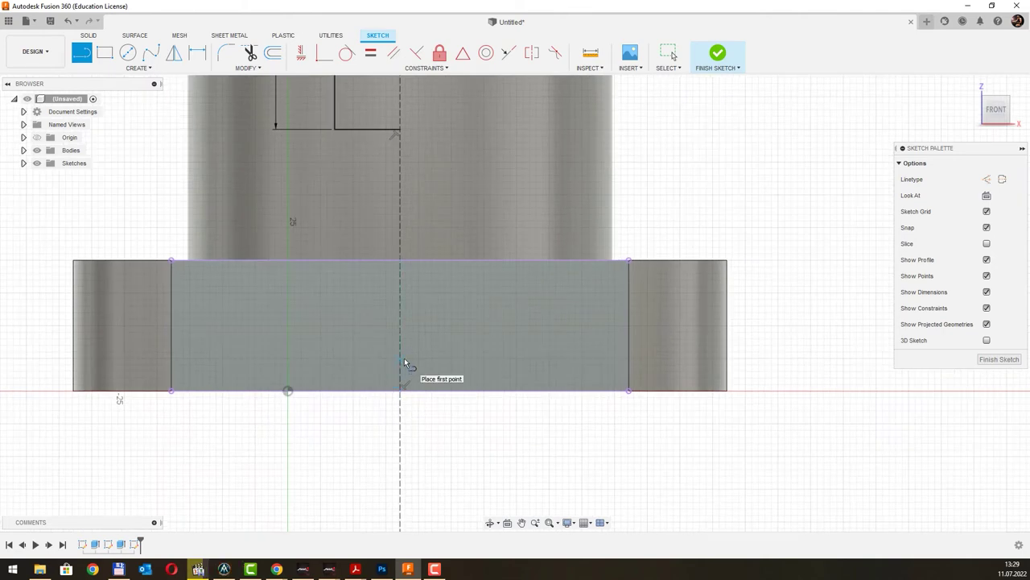
{"action": "left_click", "coordinate": [402, 391]}
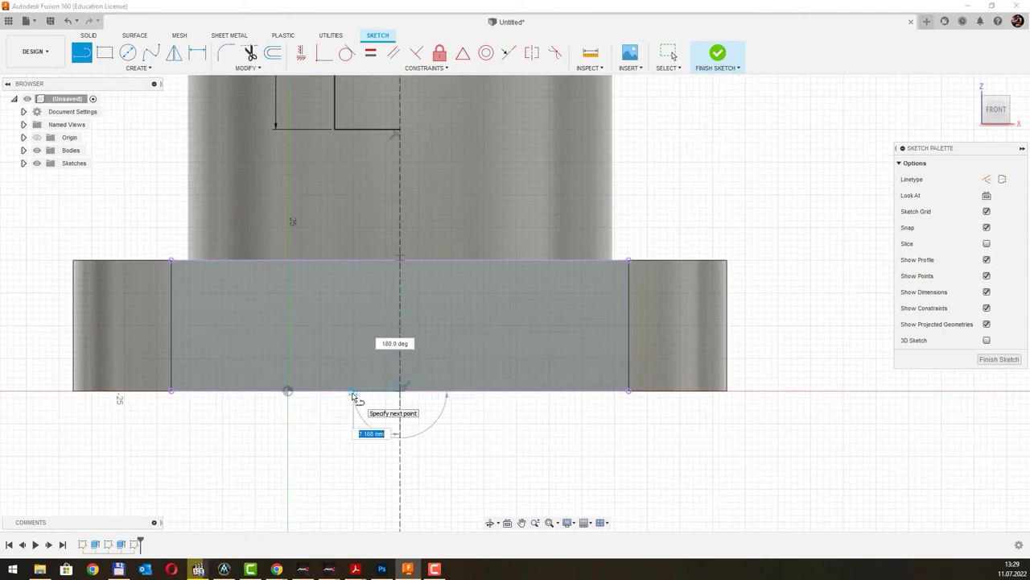
{"action": "type", "text": "5"}
{"action": "key", "text": "Return"}
{"action": "key", "text": "Escape"}
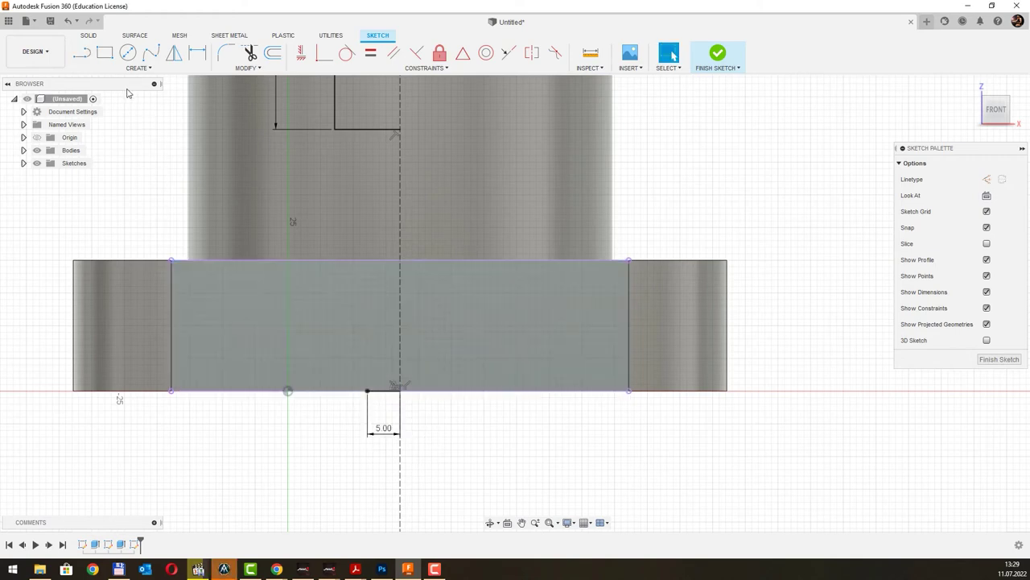
Step: Draw a 5 mm vertical line up and close it horizontally back to the centreline
{"action": "key", "text": "l"}
{"action": "left_click", "coordinate": [367, 391]}
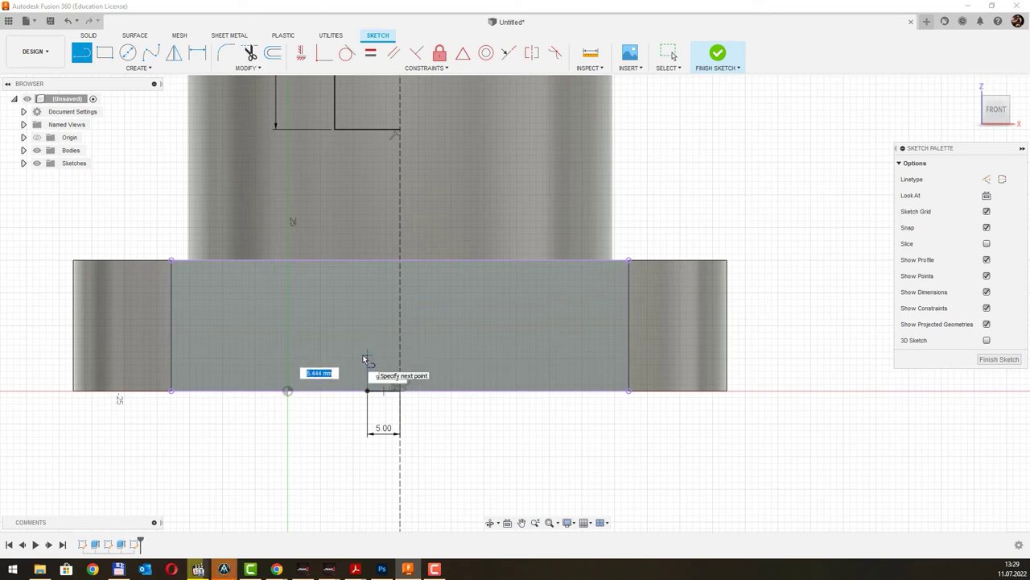
{"action": "type", "text": "5"}
{"action": "key", "text": "Return"}
{"action": "key", "text": "Escape"}
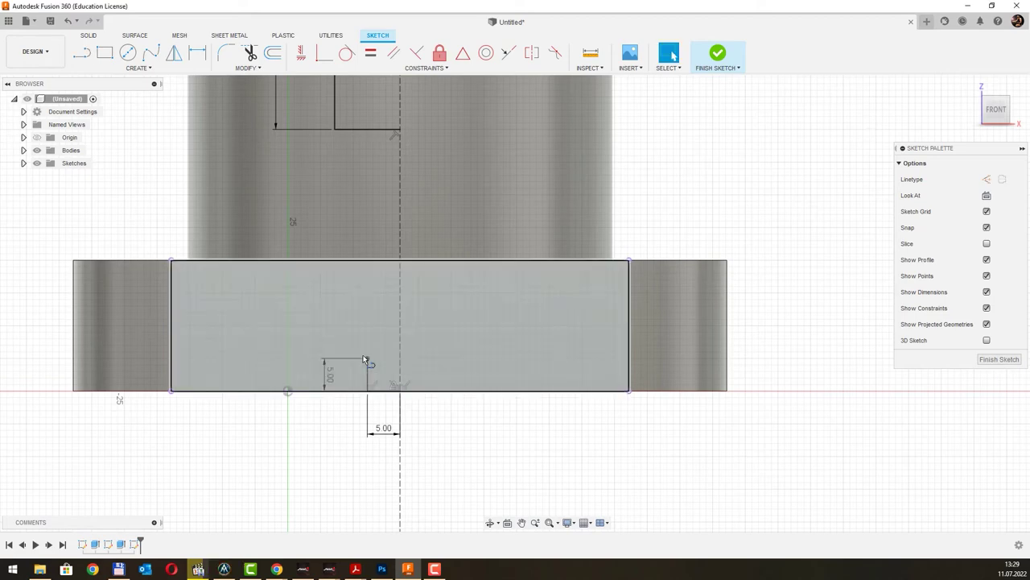
{"action": "left_click", "coordinate": [83, 53]}
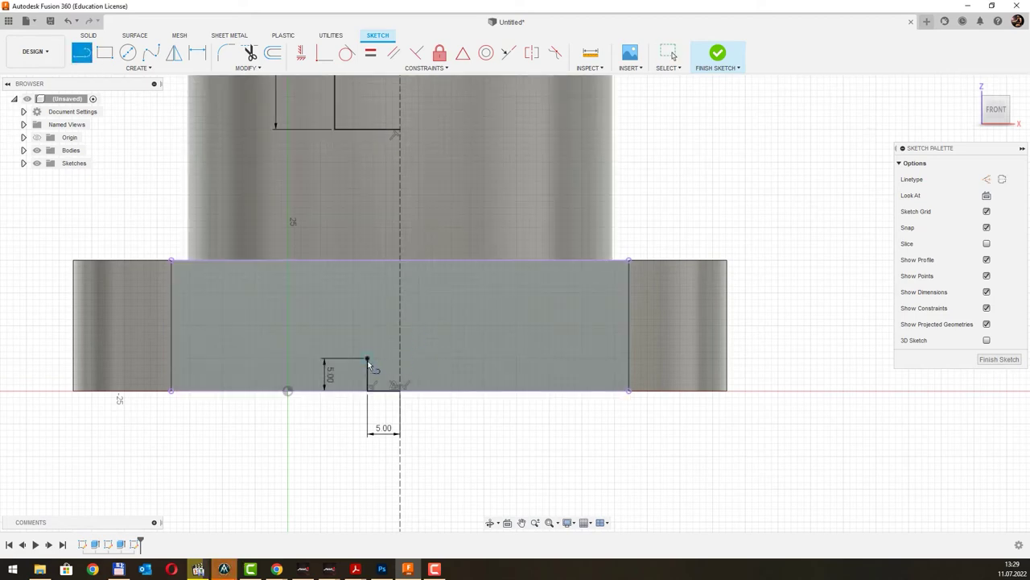
{"action": "left_click", "coordinate": [367, 359]}
{"action": "left_click", "coordinate": [400, 359]}
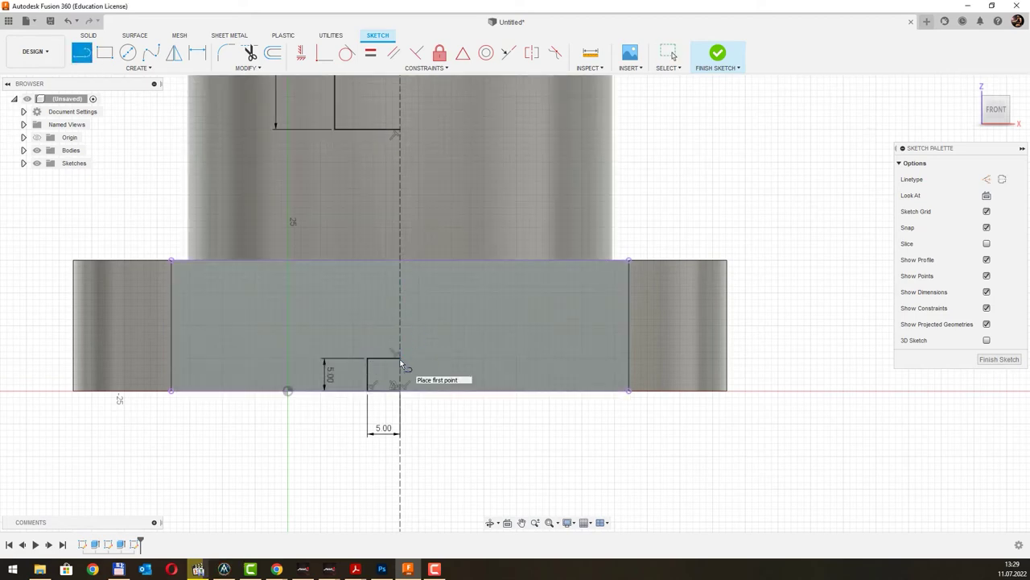
{"action": "key", "text": "Escape"}
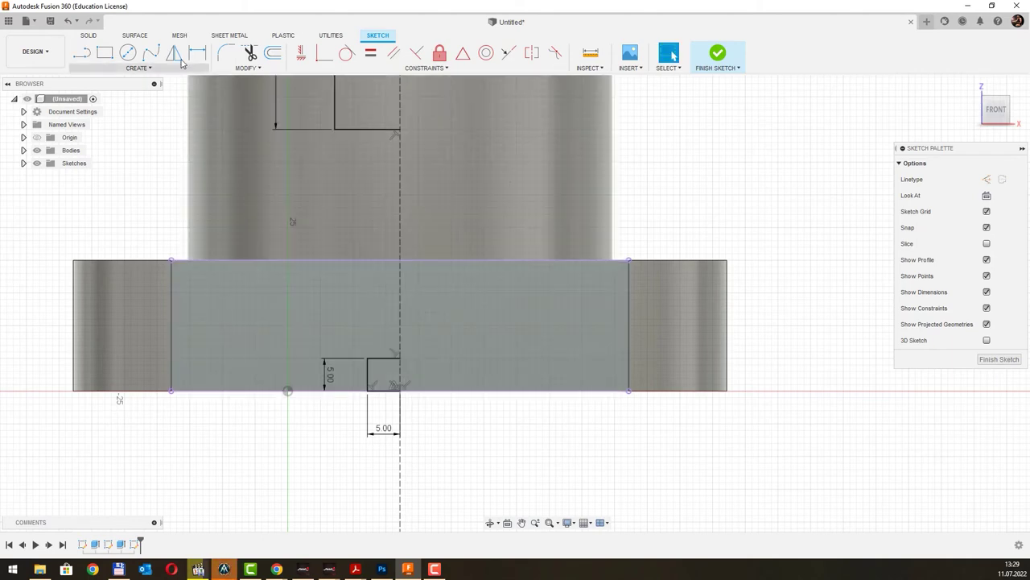
Step: Select the notch's three lines and the slot's three lines for mirroring
{"action": "left_click", "coordinate": [174, 61]}
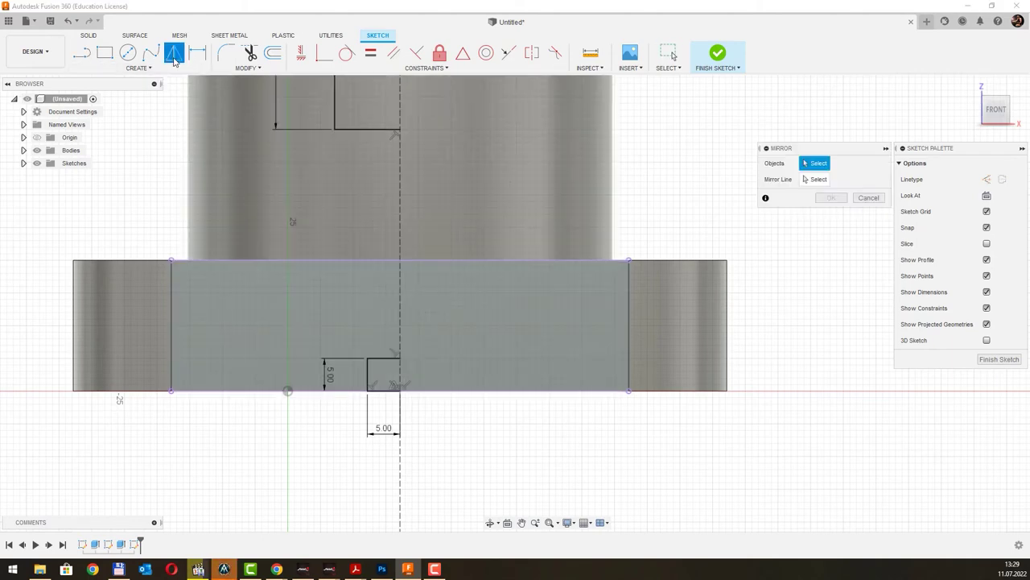
{"action": "left_click", "coordinate": [377, 360]}
{"action": "left_click", "coordinate": [369, 372]}
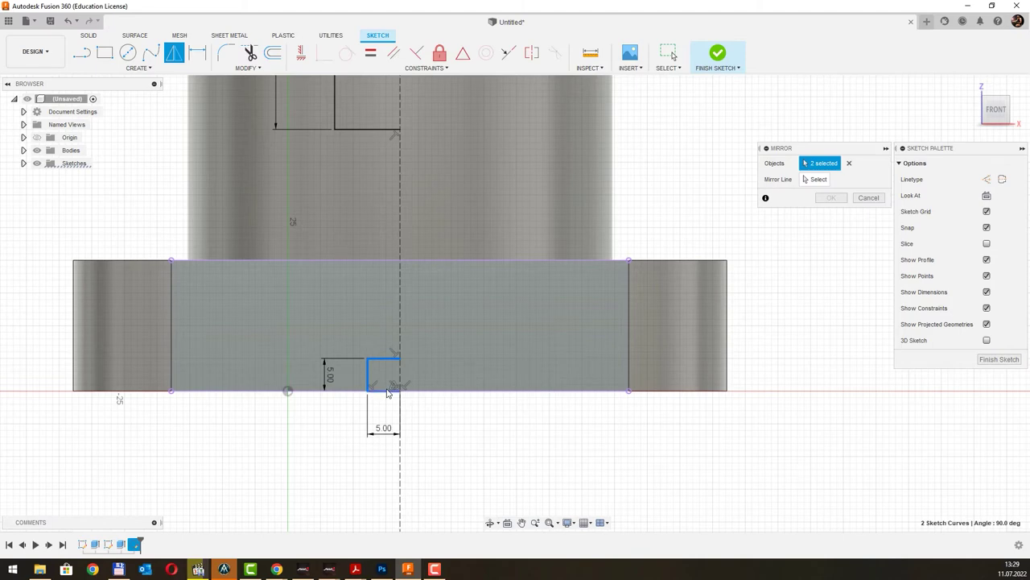
{"action": "left_click", "coordinate": [387, 391]}
{"action": "middle_click_drag", "start_coordinate": [451, 216], "coordinate": [436, 309]}
{"action": "scroll", "coordinate": [437, 309], "scroll_direction": "down", "scroll_amount": 3}
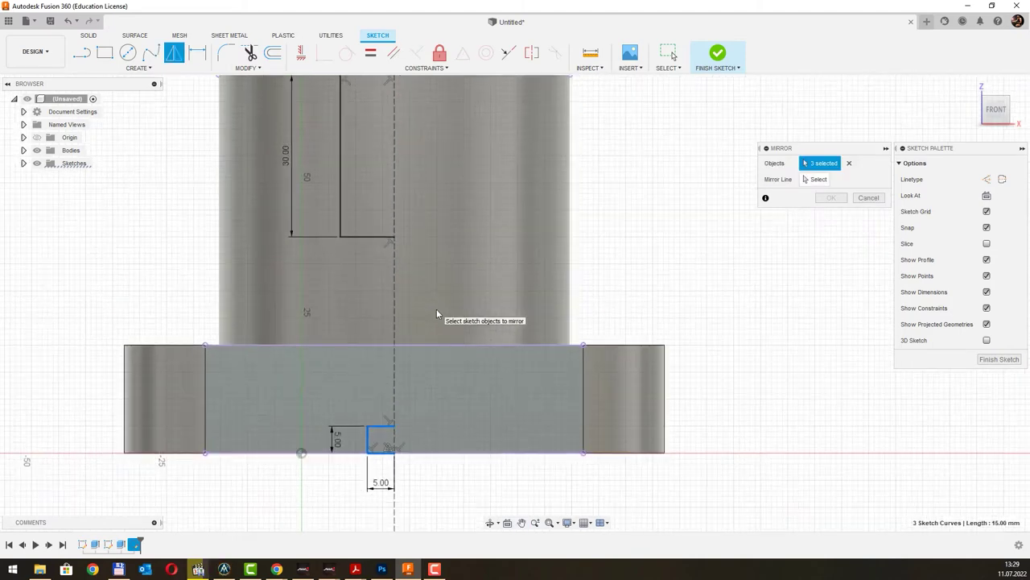
{"action": "middle_click_drag", "start_coordinate": [432, 236], "coordinate": [429, 264]}
{"action": "left_click", "coordinate": [359, 286]}
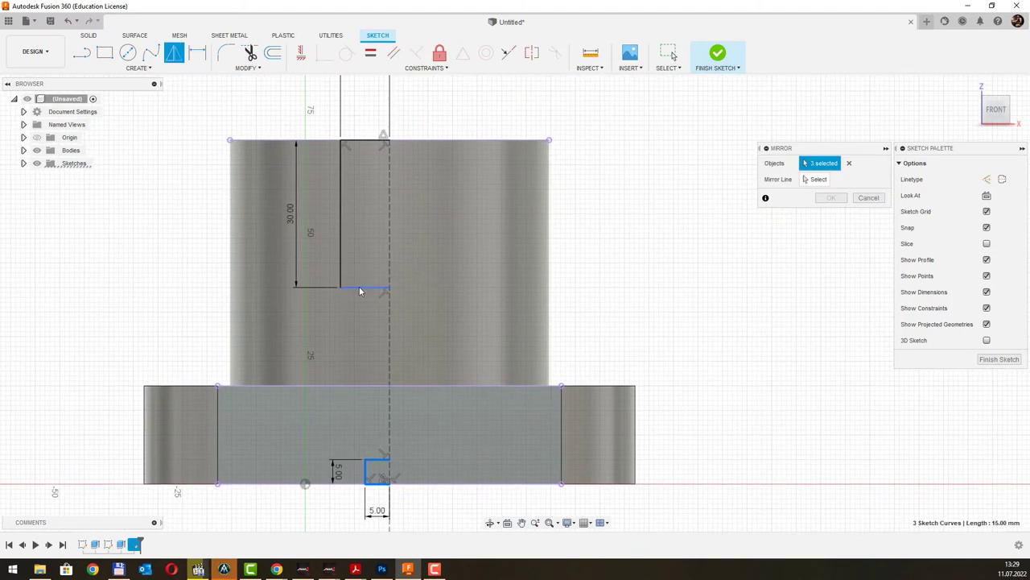
{"action": "left_click", "coordinate": [342, 256]}
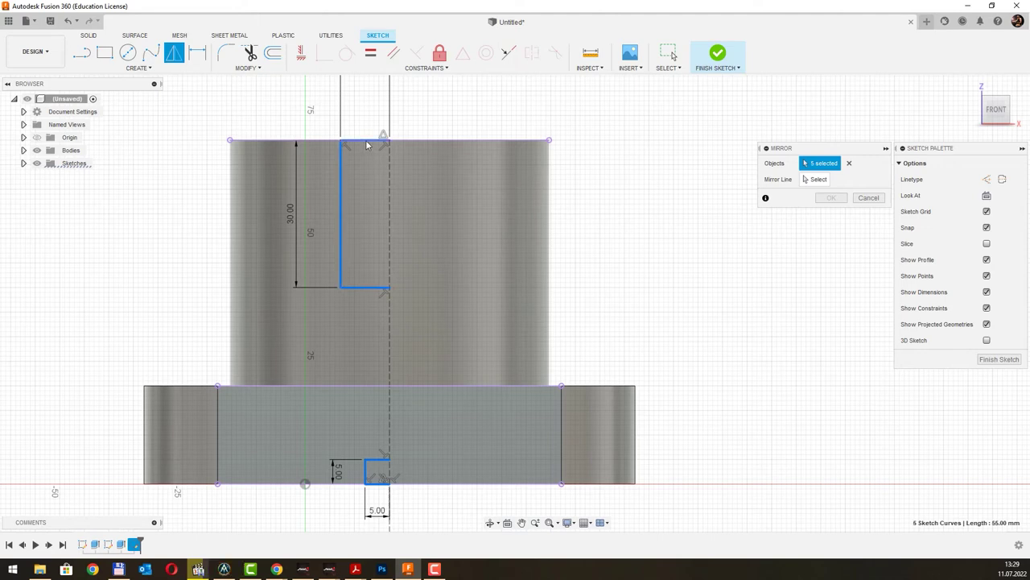
{"action": "left_click", "coordinate": [367, 142]}
Step: Mirror them about the dashed centreline and finish the sketch
{"action": "left_click", "coordinate": [819, 181]}
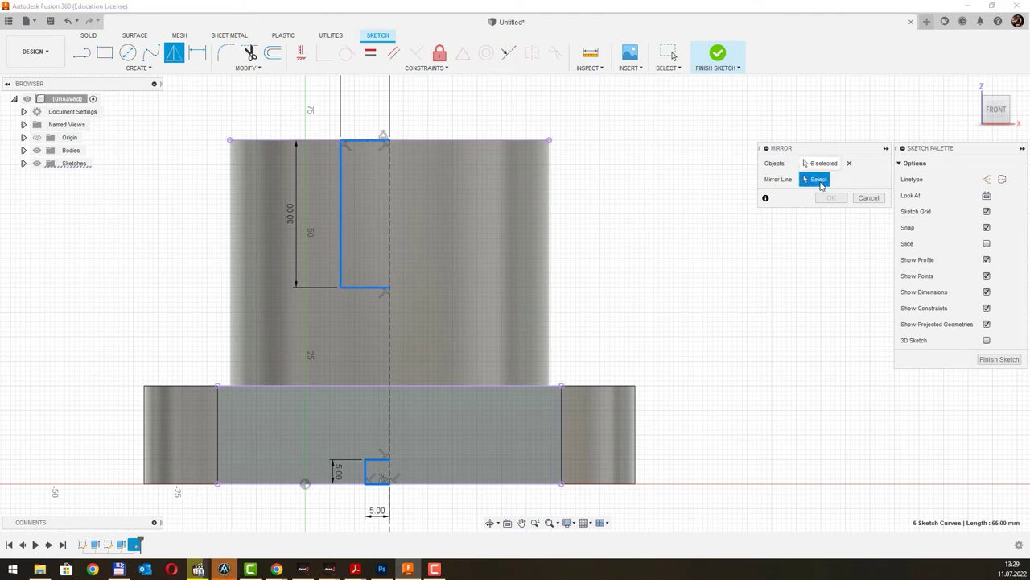
{"action": "left_click", "coordinate": [390, 214]}
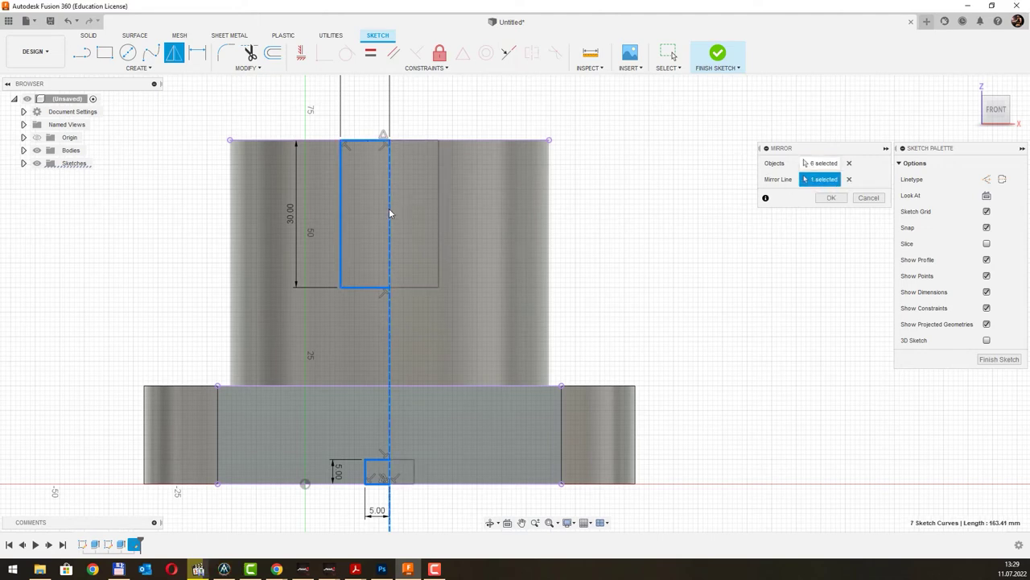
{"action": "left_click", "coordinate": [831, 198]}
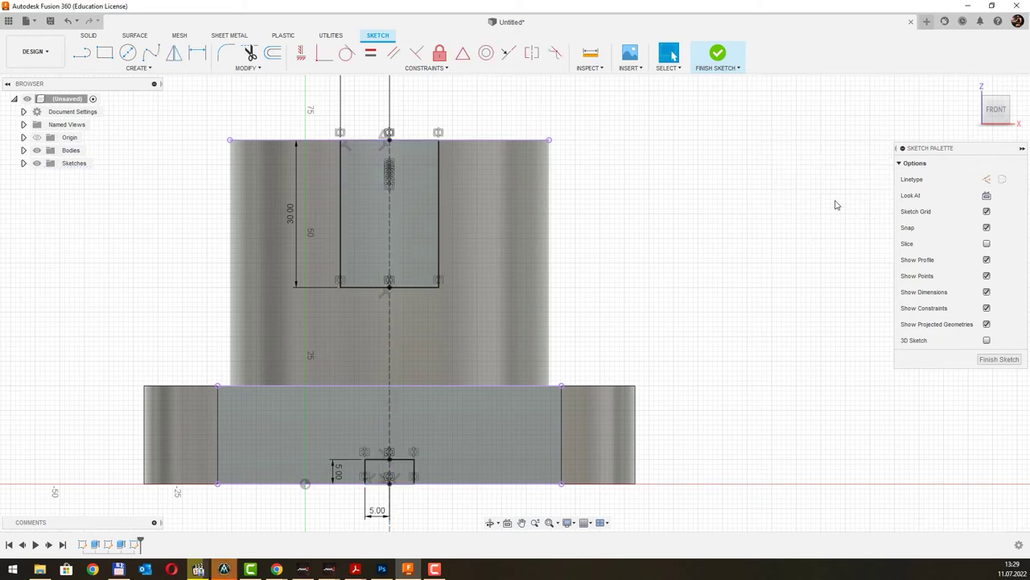
{"action": "left_click", "coordinate": [718, 54]}
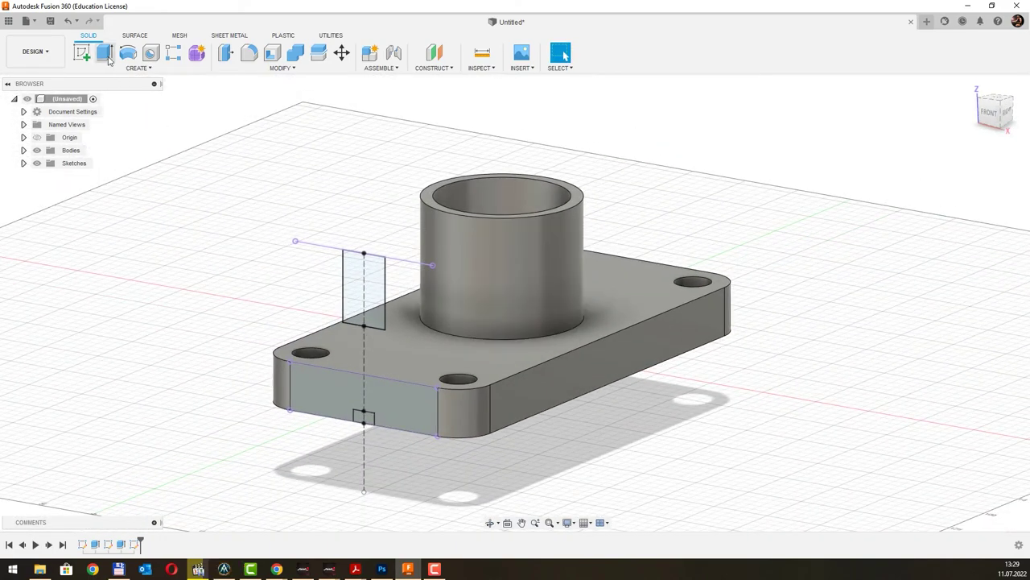
Step: Cut the tall slot and small bottom notch profiles 310 mm through the part
{"action": "left_click", "coordinate": [105, 52]}
{"action": "left_click", "coordinate": [362, 309]}
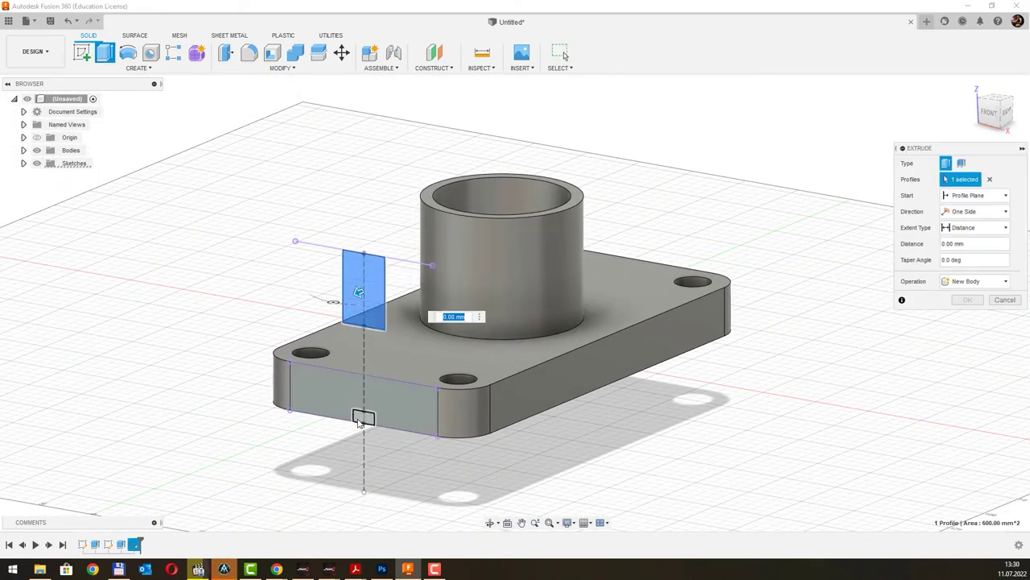
{"action": "left_click", "coordinate": [363, 417]}
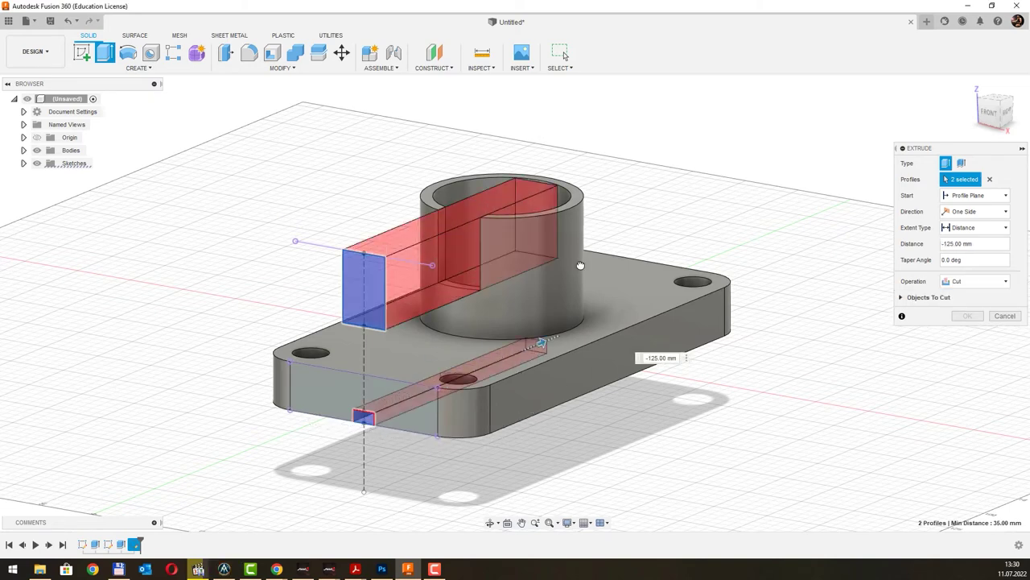
{"action": "left_click_drag", "start_coordinate": [359, 421], "coordinate": [796, 239]}
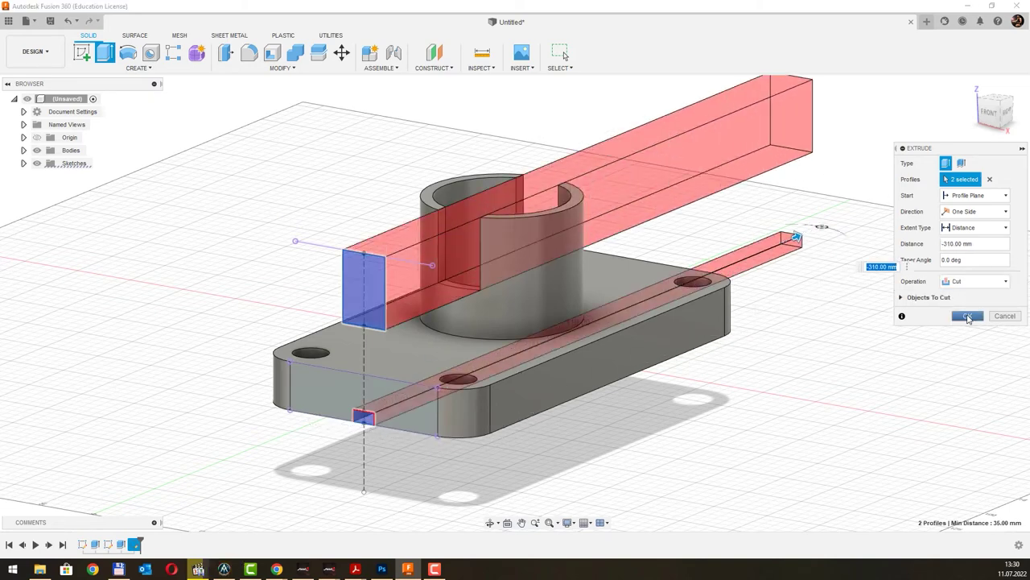
{"action": "left_click", "coordinate": [968, 317]}
{"action": "mouse_move", "coordinate": [627, 260]}
{"action": "middle_mouse_down", "text": "shift"}
{"action": "mouse_move", "coordinate": [642, 218]}
{"action": "mouse_move", "coordinate": [634, 292]}
{"action": "mouse_move", "coordinate": [734, 281]}
{"action": "mouse_move", "coordinate": [524, 268]}
{"action": "mouse_move", "coordinate": [626, 243]}
{"action": "mouse_move", "coordinate": [743, 252]}
{"action": "middle_mouse_up", "text": "shift"}
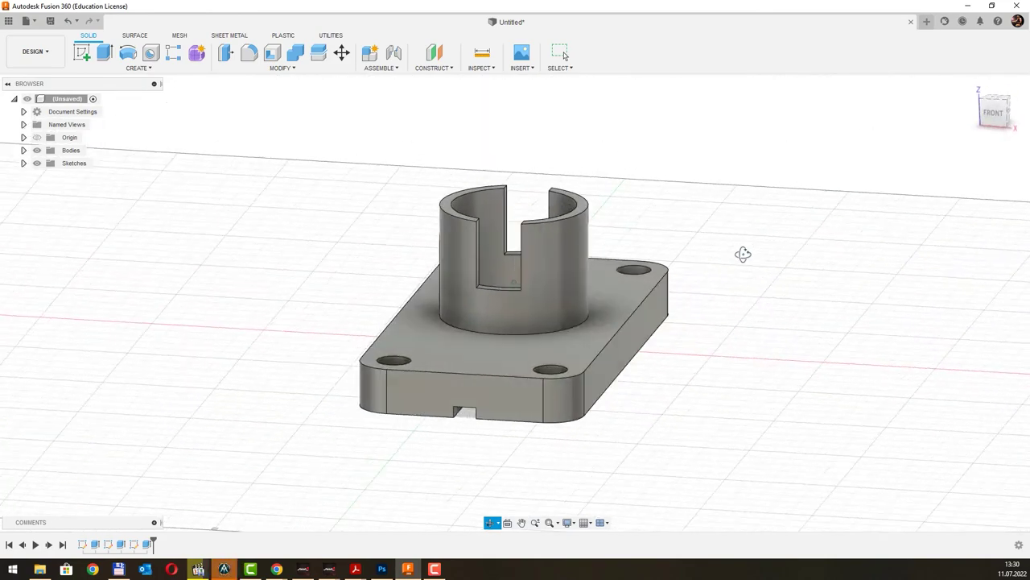
Step: Save the design as 'деталь' in the Літня практика 2022 project
{"action": "left_click", "coordinate": [8, 22]}
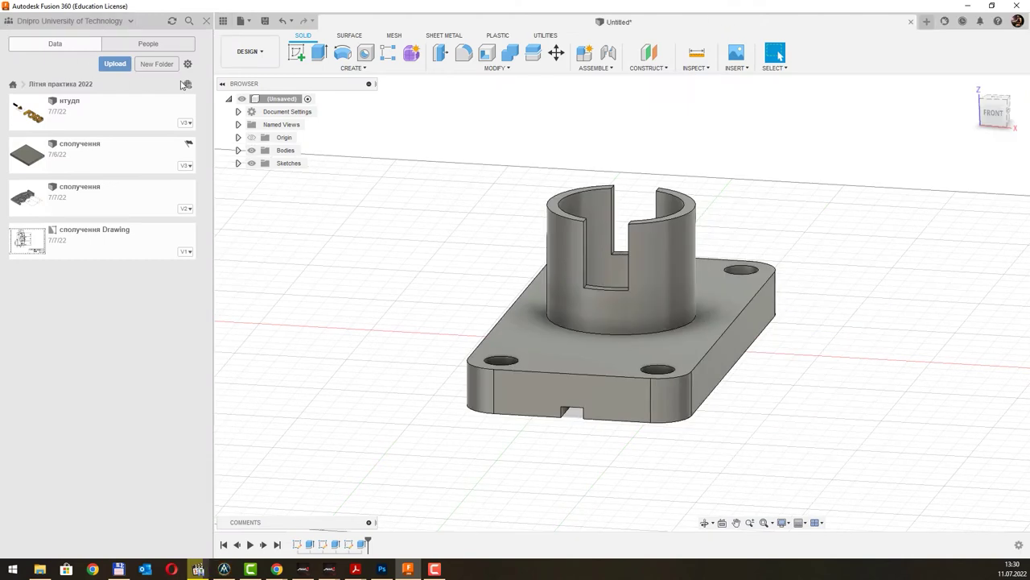
{"action": "left_click", "coordinate": [240, 22]}
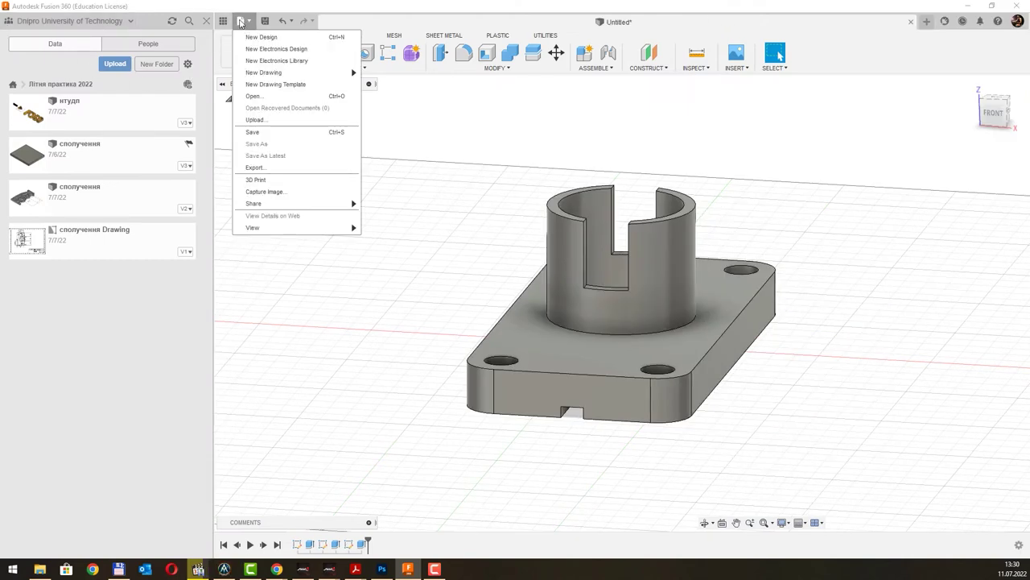
{"action": "left_click", "coordinate": [256, 132]}
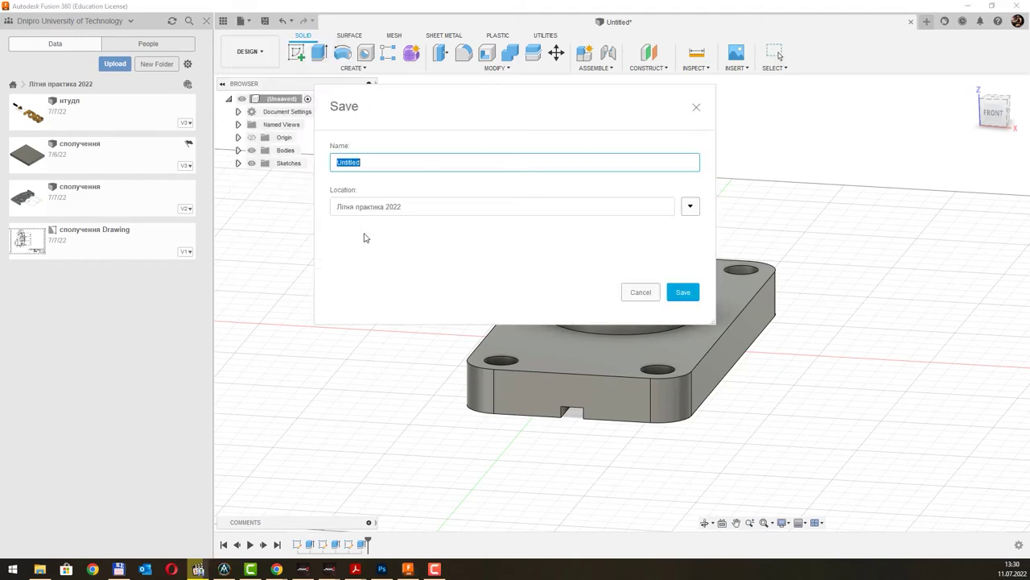
{"action": "type", "text": "деталь"}
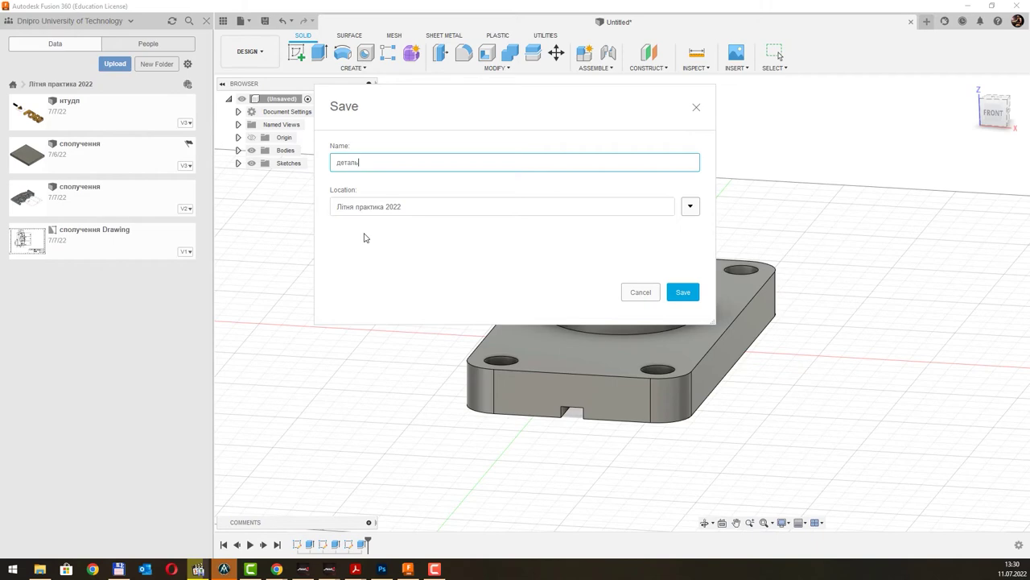
{"action": "left_click", "coordinate": [689, 294]}
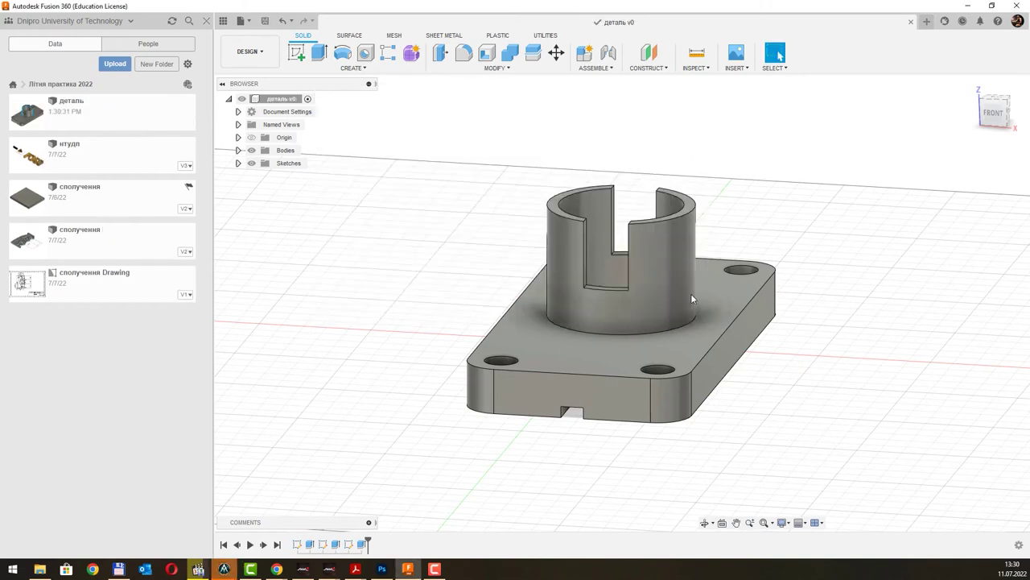
{"action": "middle_click_drag", "start_coordinate": [788, 260], "coordinate": [757, 266], "text": "shift"}
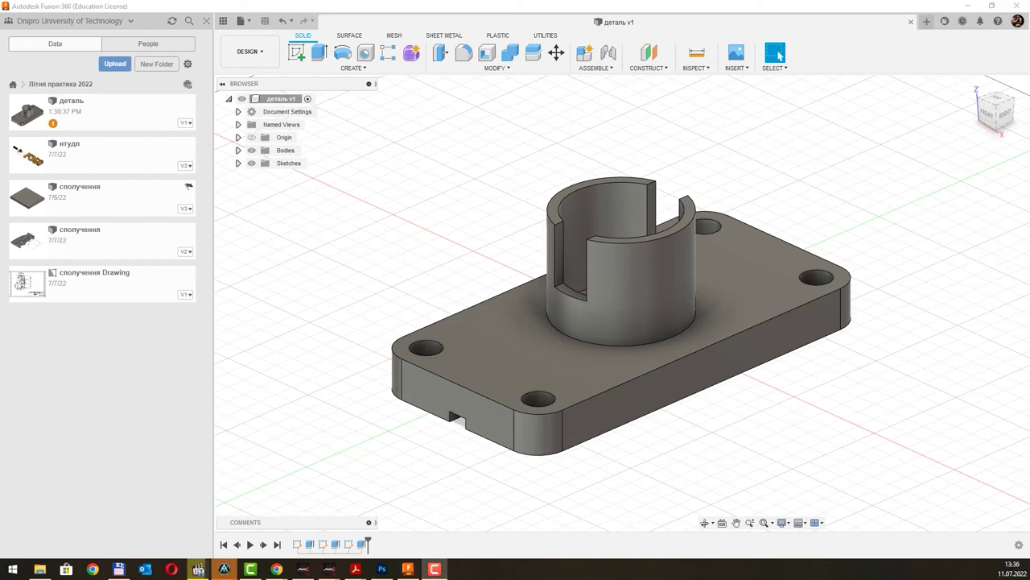
Step: Create a new A3 ISO drawing from the деталь design
{"action": "left_click", "coordinate": [242, 21]}
{"action": "mouse_move", "coordinate": [264, 73]}
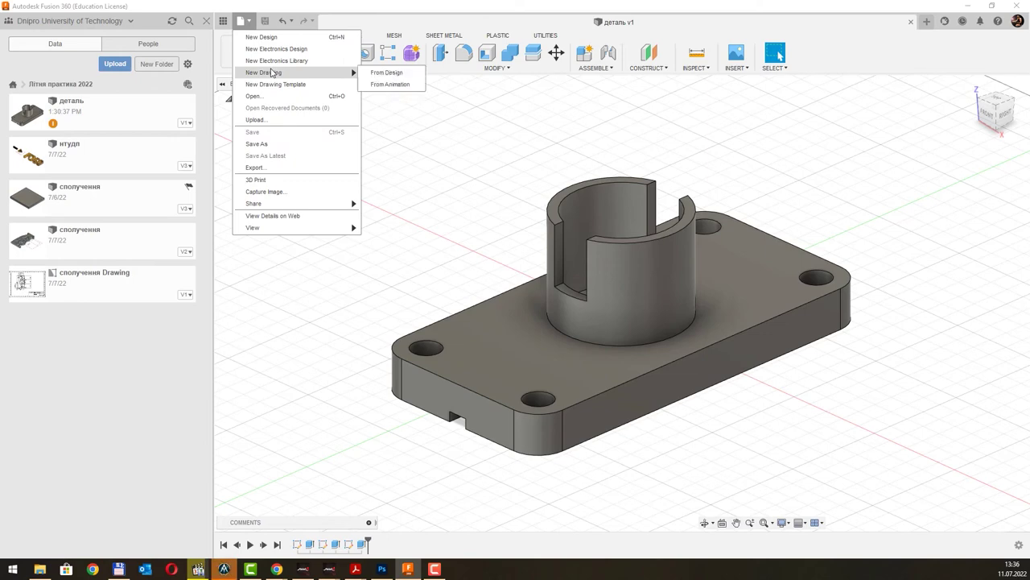
{"action": "left_click", "coordinate": [383, 73]}
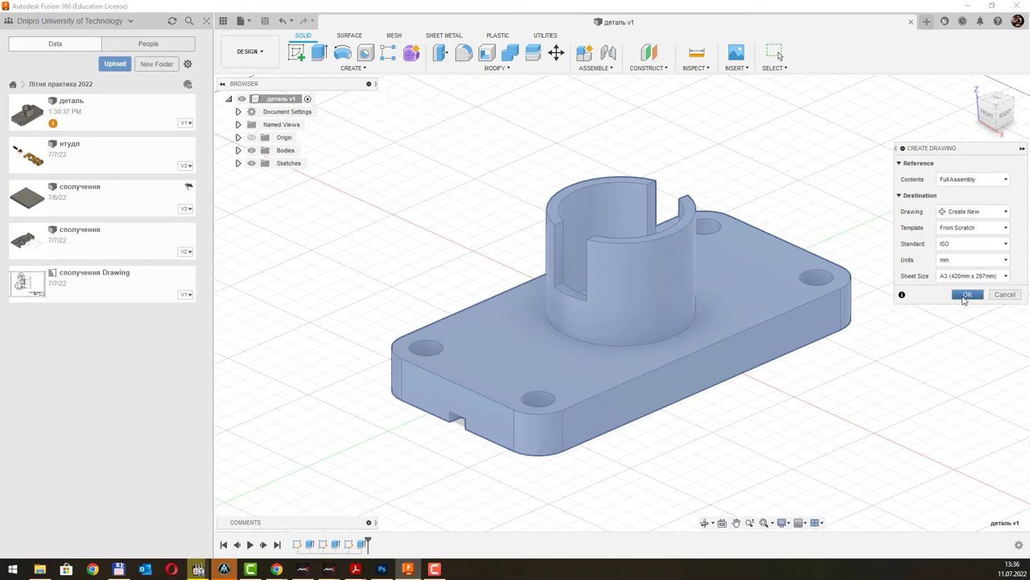
{"action": "left_click", "coordinate": [965, 295]}
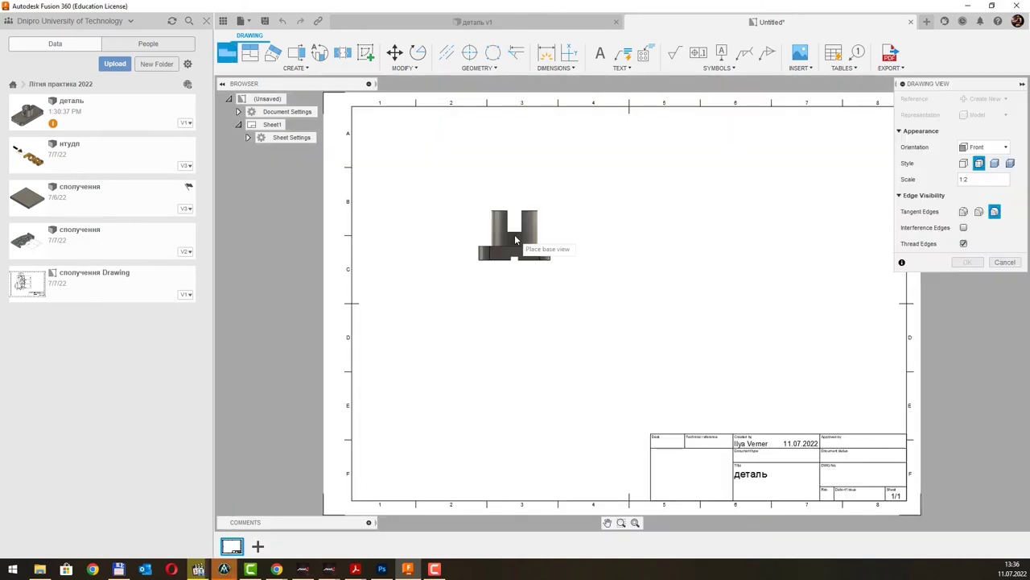
Step: Place the front base view at 1:2 scale near the sheet's top-left
{"action": "left_click", "coordinate": [1015, 181]}
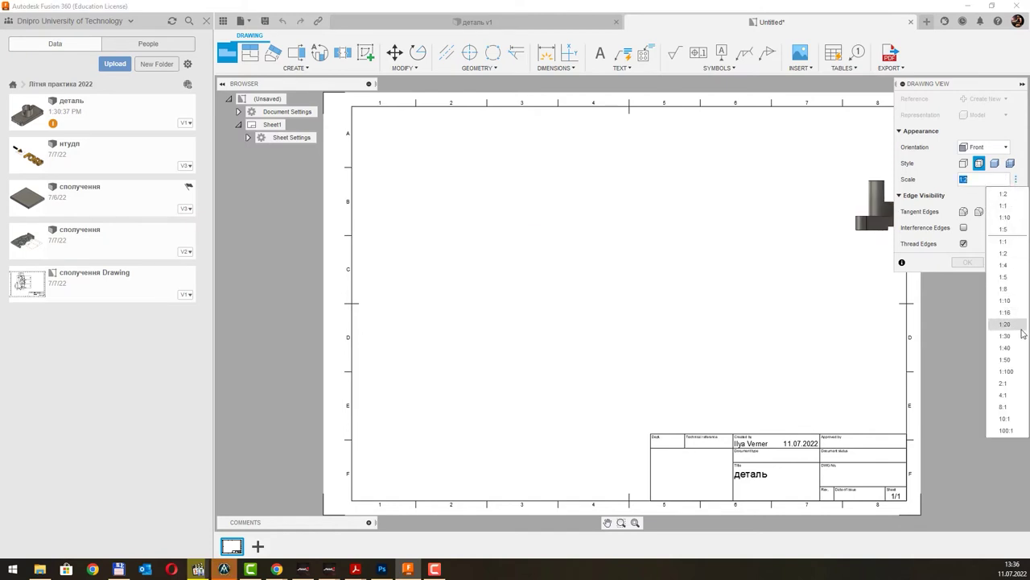
{"action": "left_click", "coordinate": [1005, 194]}
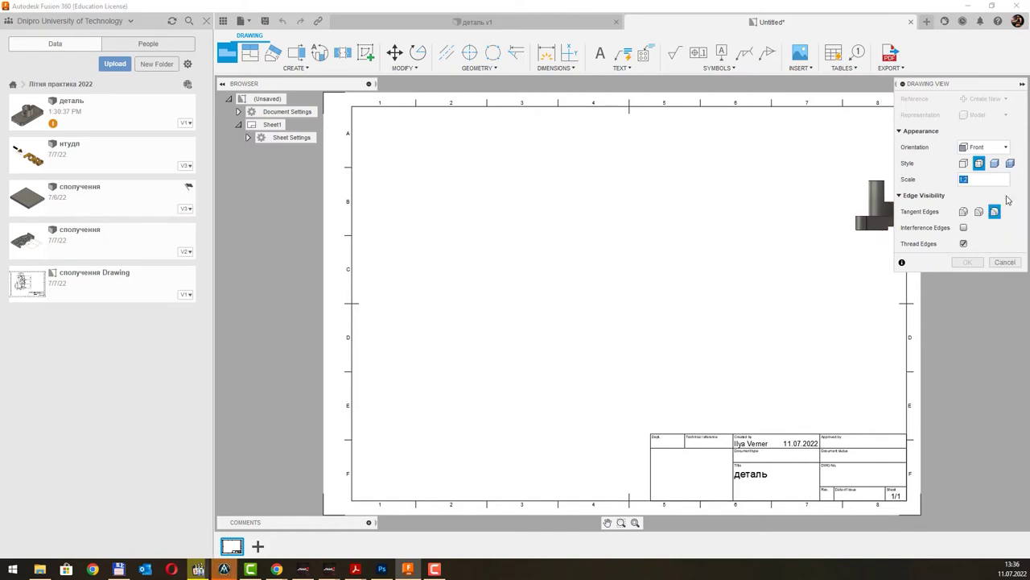
{"action": "left_click", "coordinate": [463, 196]}
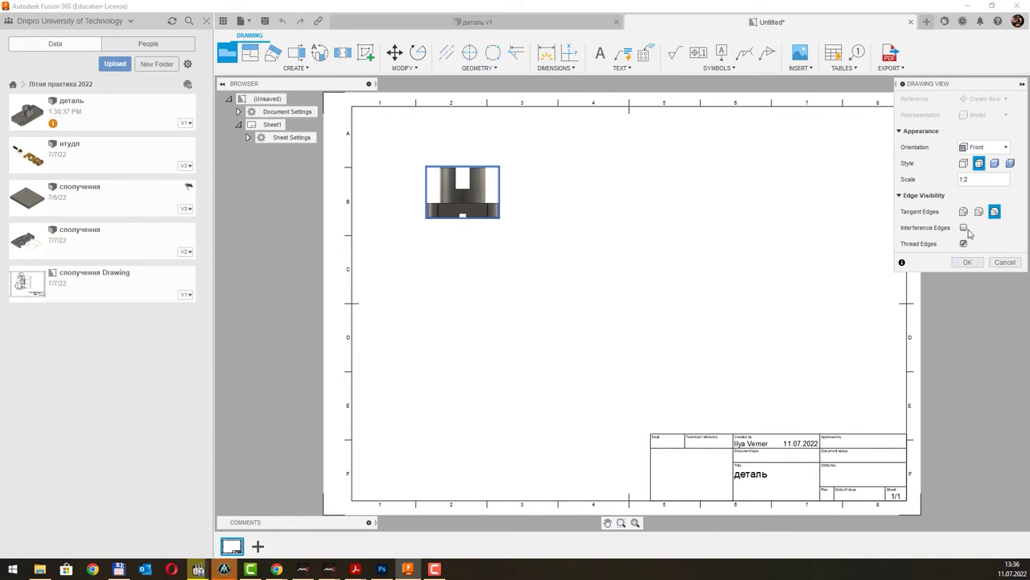
{"action": "left_click", "coordinate": [968, 263]}
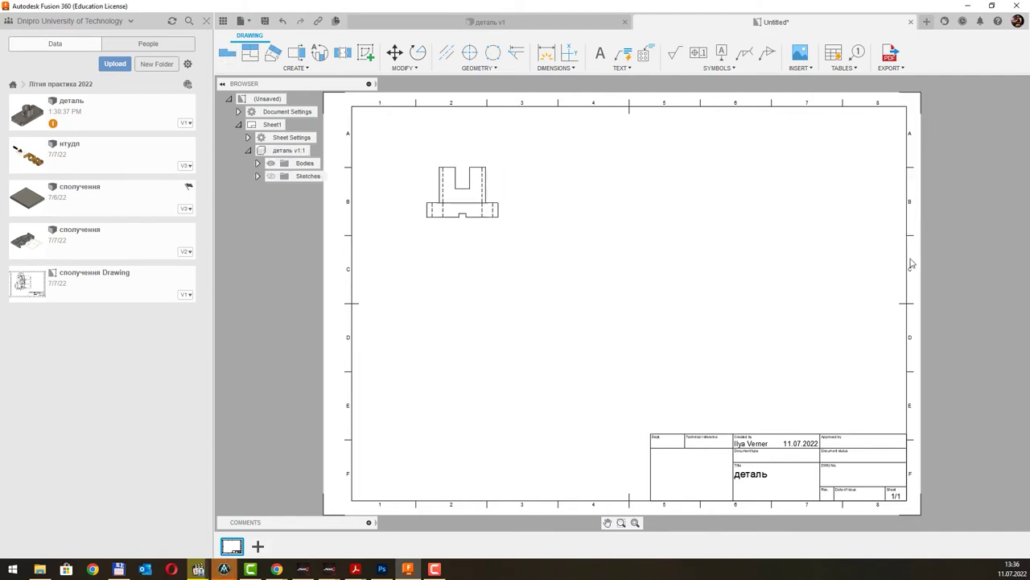
Step: Project a top view below, a side view right, and an isometric view lower right
{"action": "left_click", "coordinate": [258, 58]}
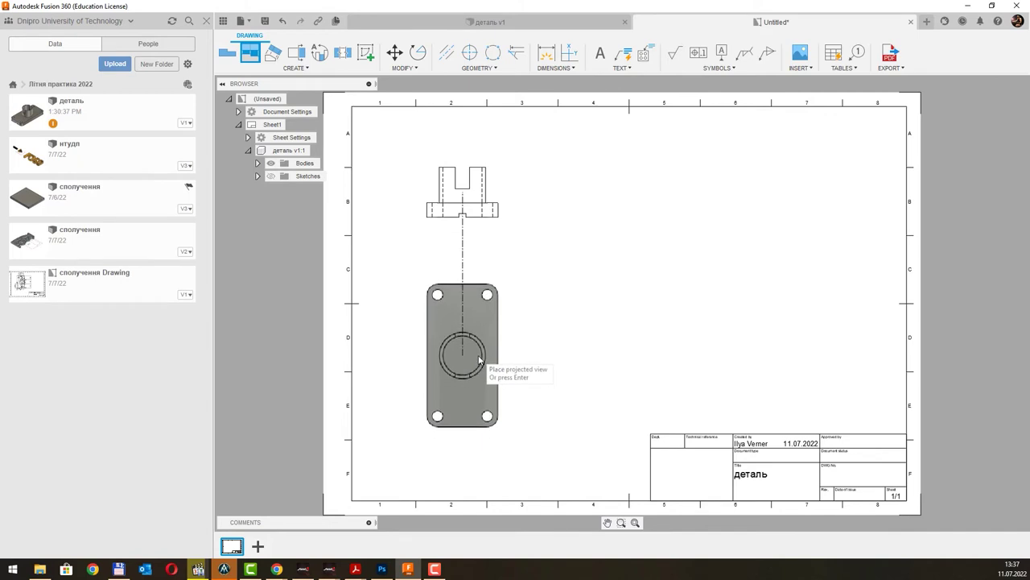
{"action": "left_click", "coordinate": [478, 354]}
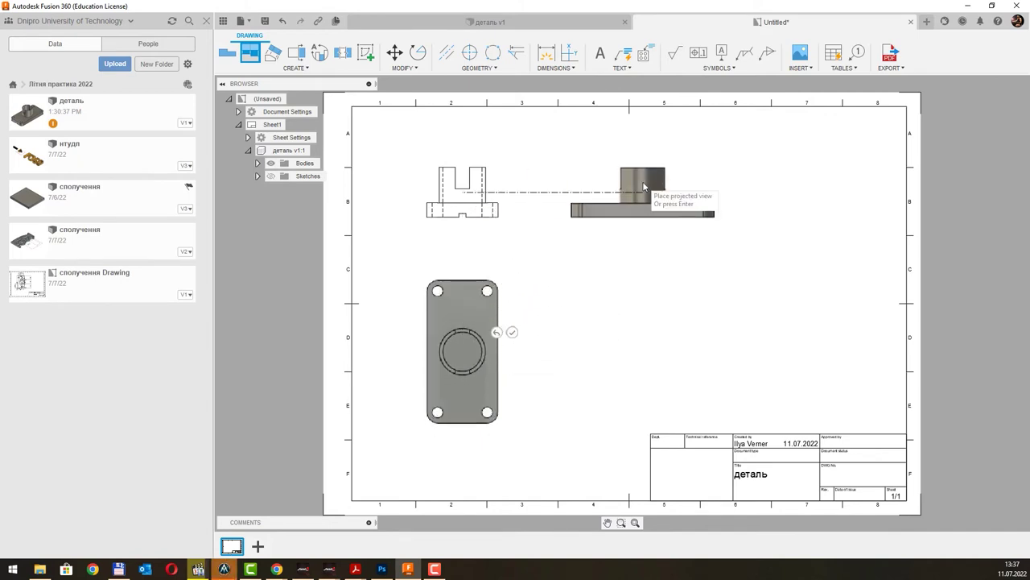
{"action": "left_click", "coordinate": [698, 190]}
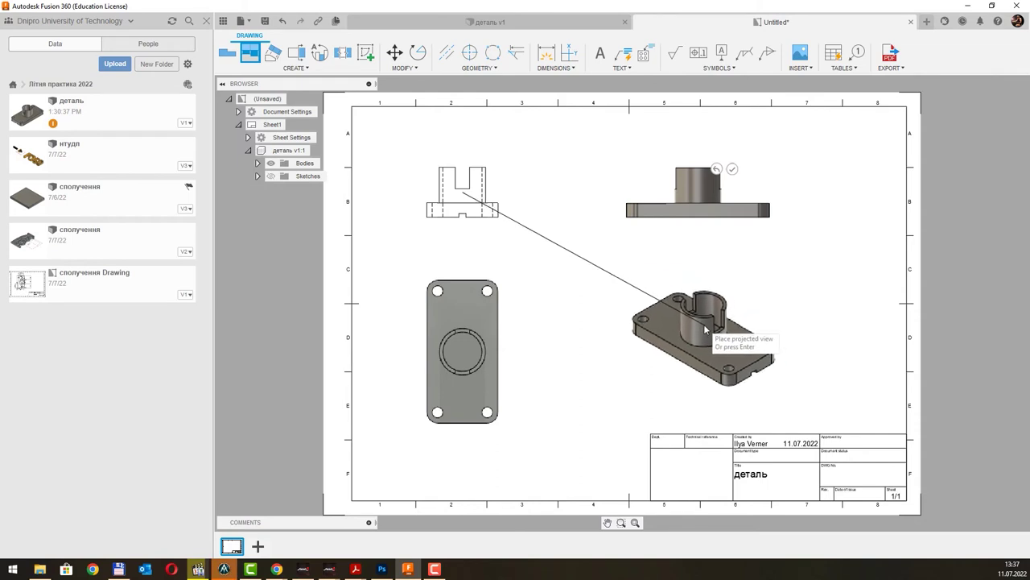
{"action": "left_click", "coordinate": [705, 328]}
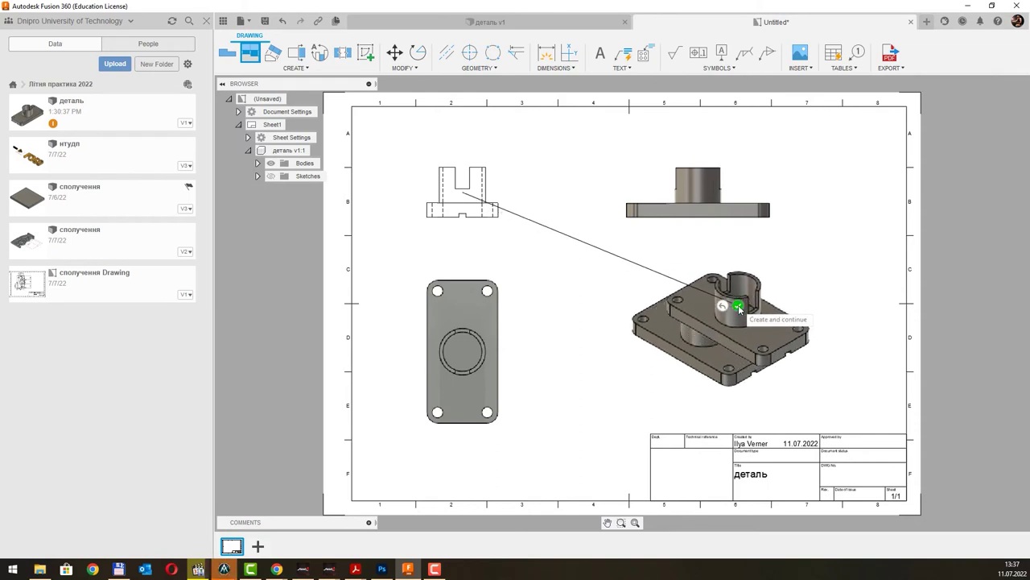
{"action": "left_click", "coordinate": [738, 307]}
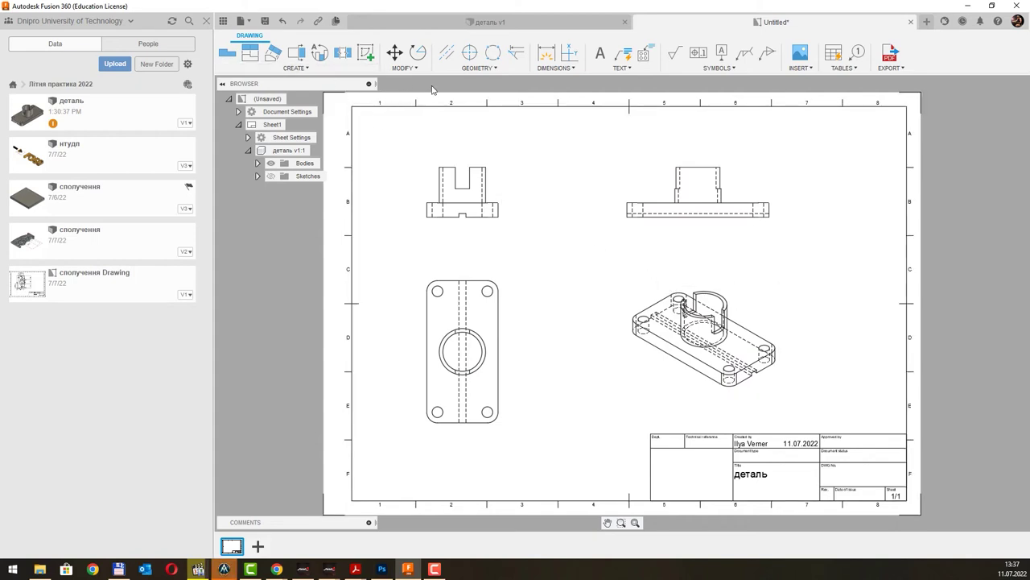
Step: Try the Center Mark and Centerline tools, then browse the CREATE and MODIFY menus
{"action": "left_click", "coordinate": [471, 54]}
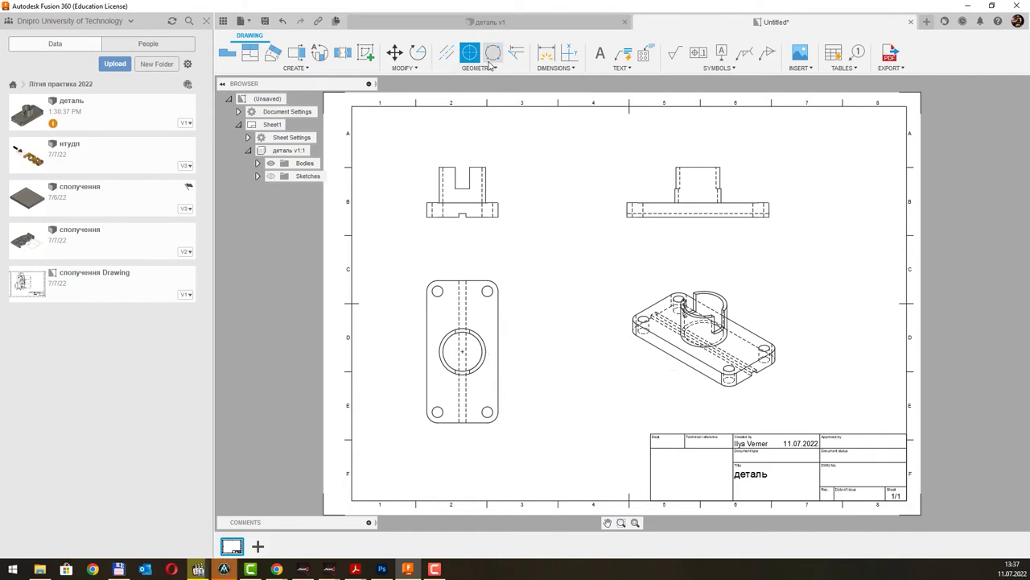
{"action": "left_click", "coordinate": [447, 53]}
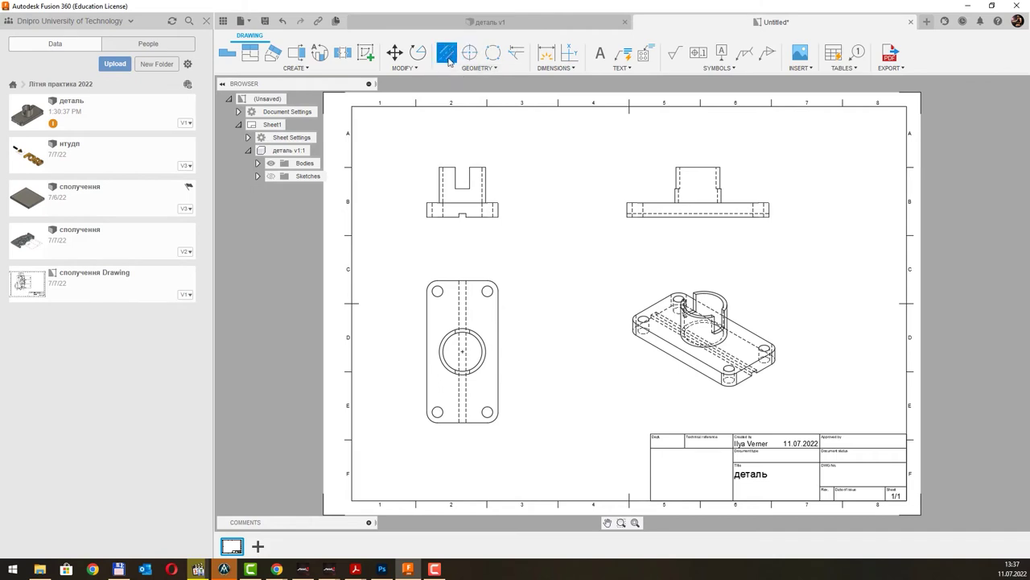
{"action": "left_click", "coordinate": [444, 54]}
{"action": "left_click", "coordinate": [447, 62]}
{"action": "left_click", "coordinate": [309, 70]}
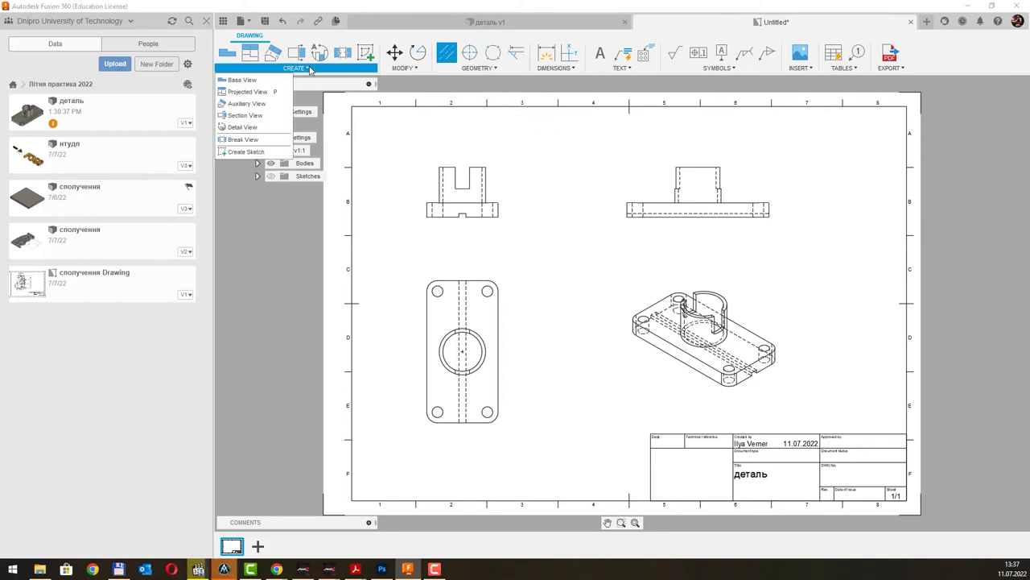
{"action": "left_click", "coordinate": [427, 69]}
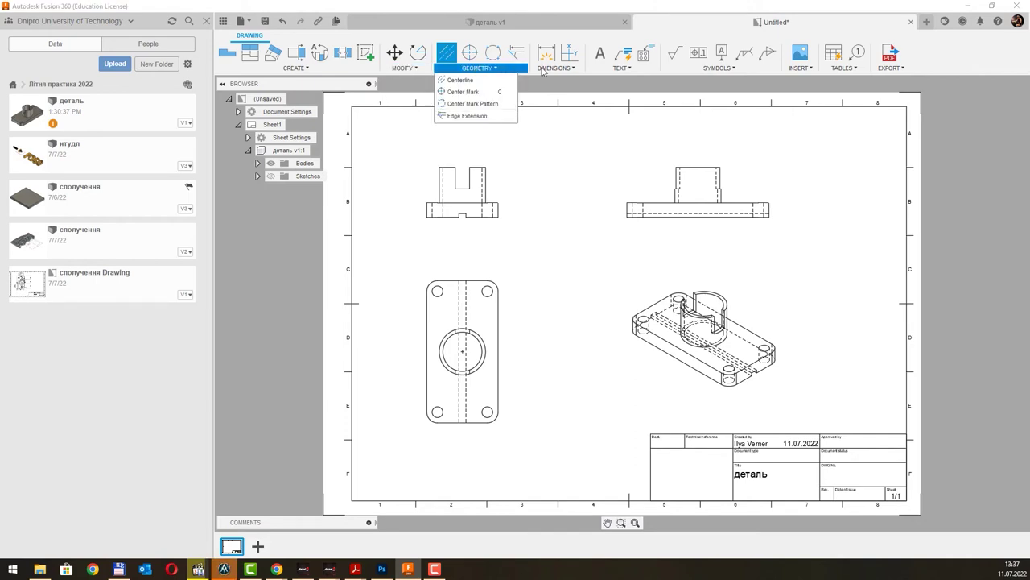
{"action": "mouse_move", "coordinate": [555, 67]}
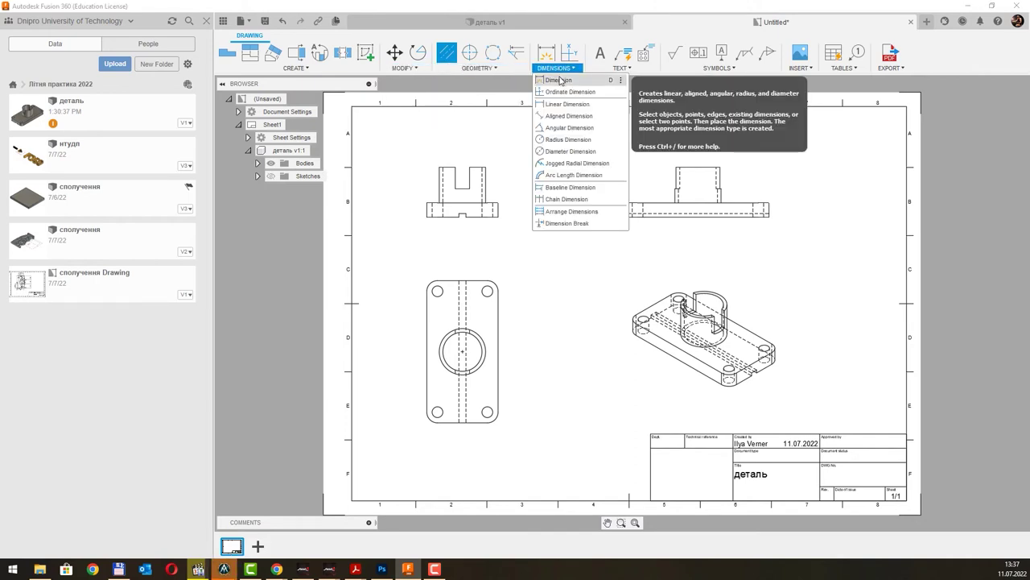
Step: Dimension the central and outer circles on the top view as R27.5 and R32.5
{"action": "left_click", "coordinate": [560, 80]}
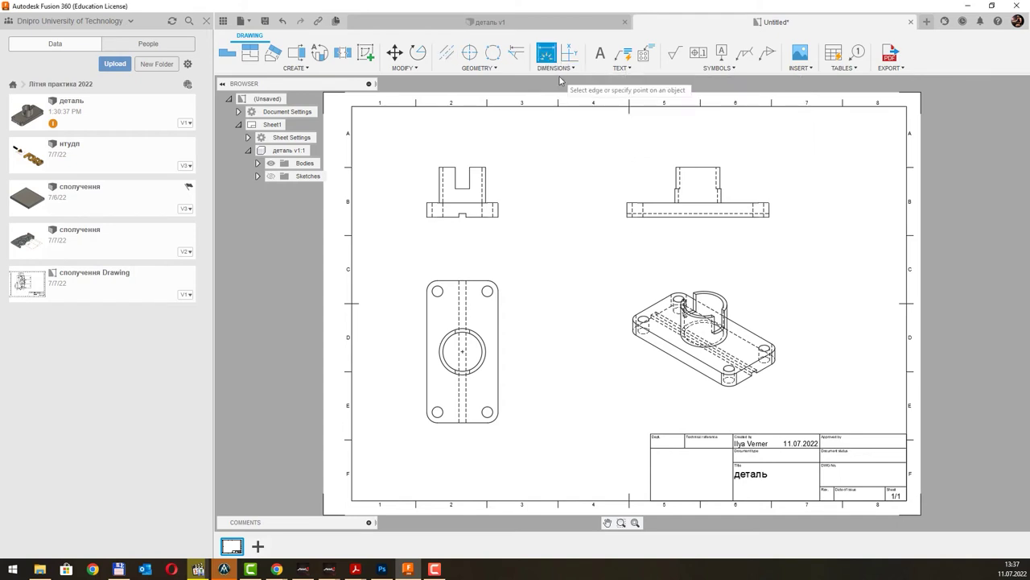
{"action": "left_click", "coordinate": [478, 341]}
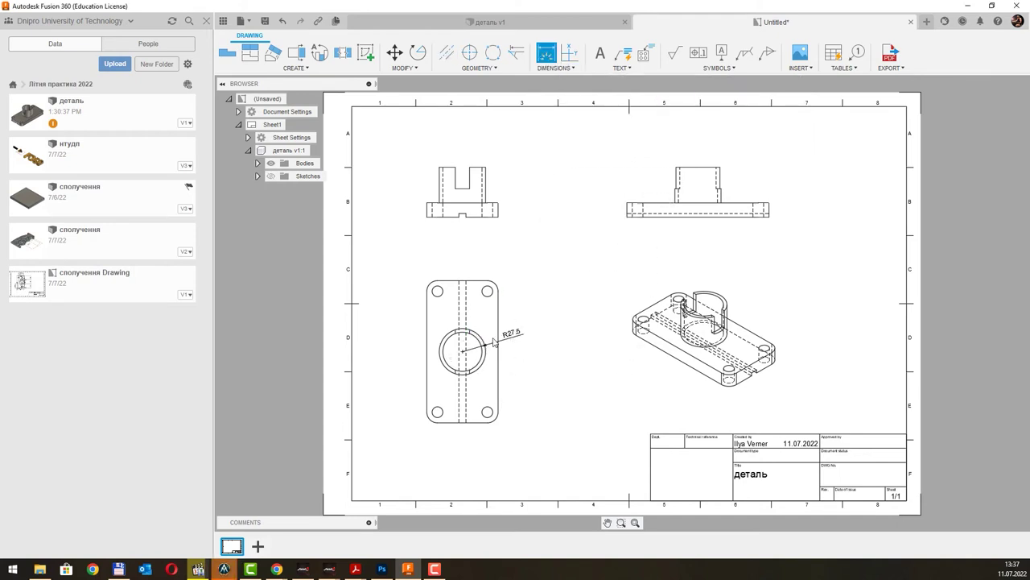
{"action": "left_click", "coordinate": [514, 340]}
{"action": "left_click", "coordinate": [483, 340]}
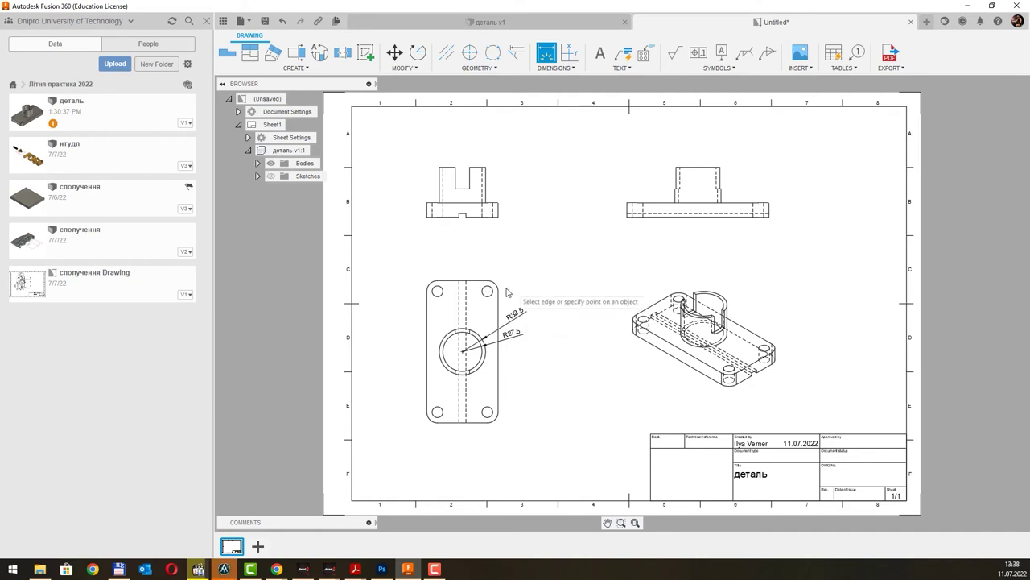
{"action": "left_click", "coordinate": [519, 319]}
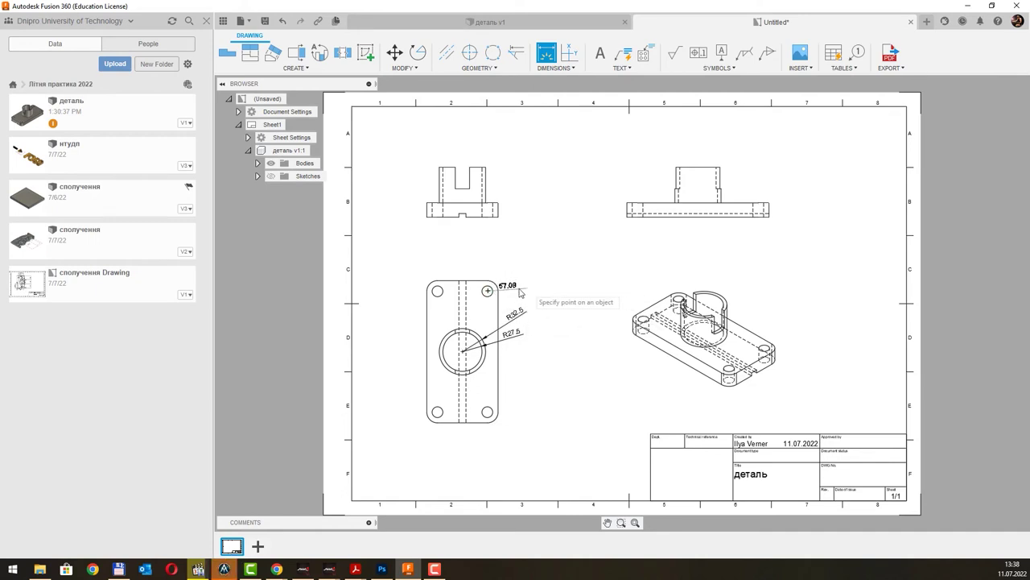
{"action": "key", "text": "Escape"}
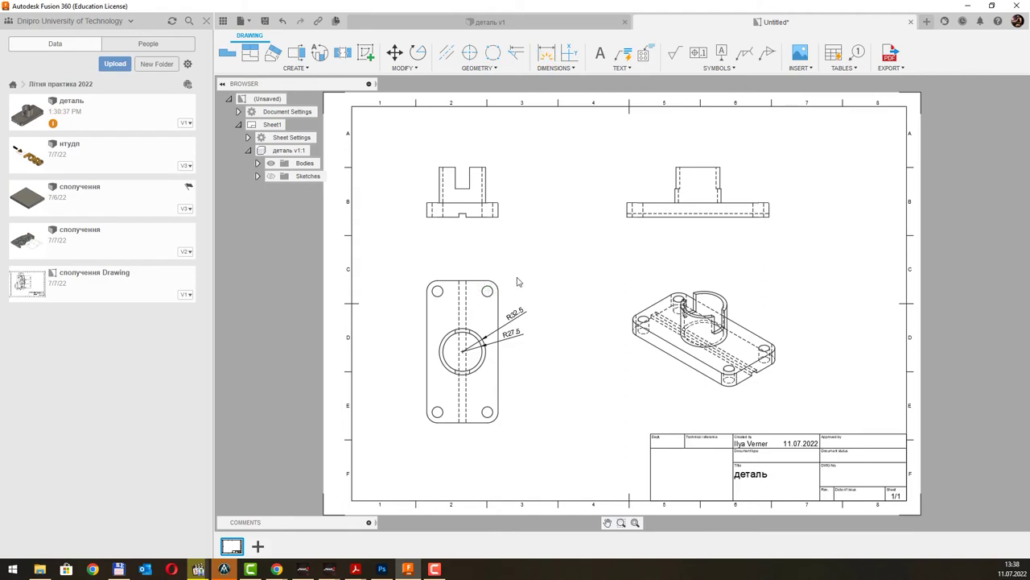
Step: Add a Ø15 diameter dimension to the top-right hole
{"action": "key", "text": "d"}
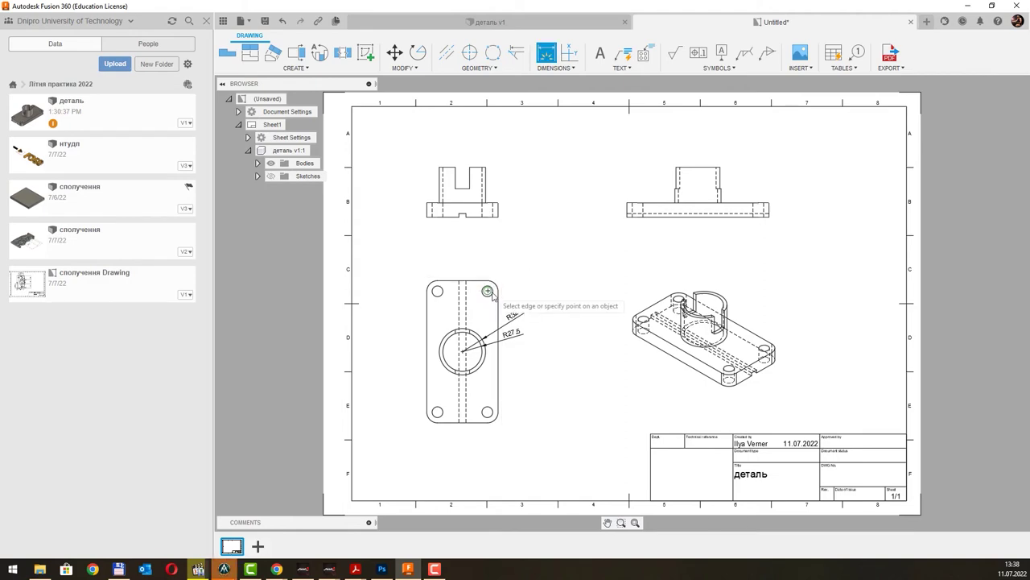
{"action": "scroll", "coordinate": [493, 296], "scroll_direction": "up", "scroll_amount": 4}
{"action": "scroll", "coordinate": [489, 293], "scroll_direction": "up", "scroll_amount": 1}
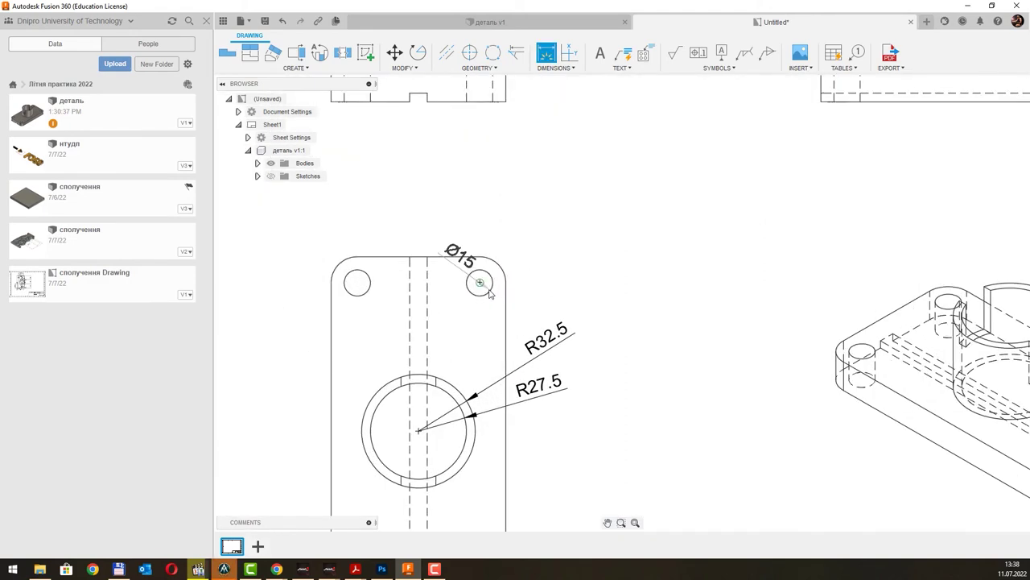
{"action": "left_click", "coordinate": [490, 293]}
{"action": "left_click", "coordinate": [535, 266]}
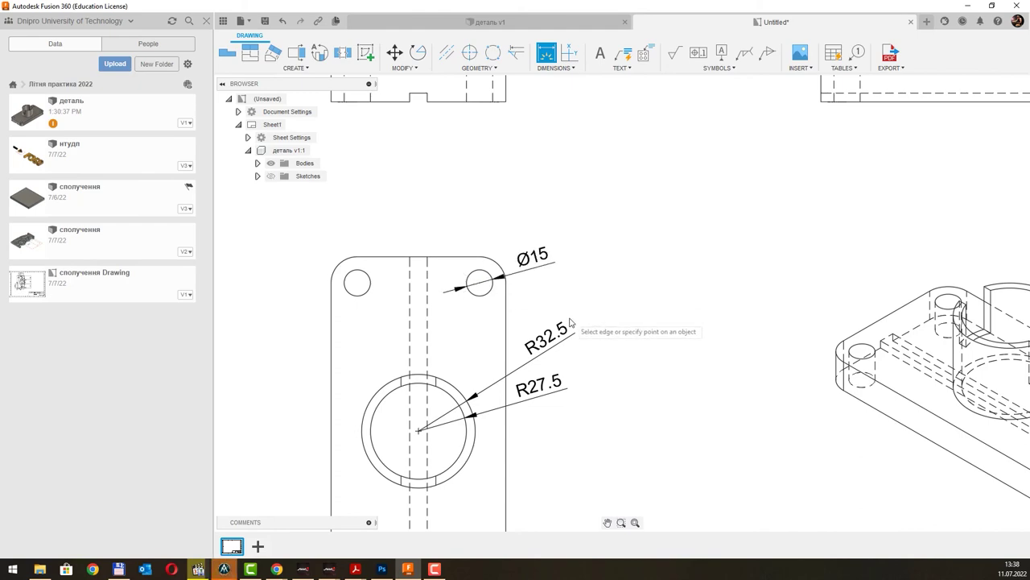
{"action": "key", "text": "Escape"}
Step: Add the 100 overall width dimension below the front view
{"action": "scroll", "coordinate": [462, 312], "scroll_direction": "down", "scroll_amount": 2}
{"action": "scroll", "coordinate": [457, 315], "scroll_direction": "down", "scroll_amount": 2}
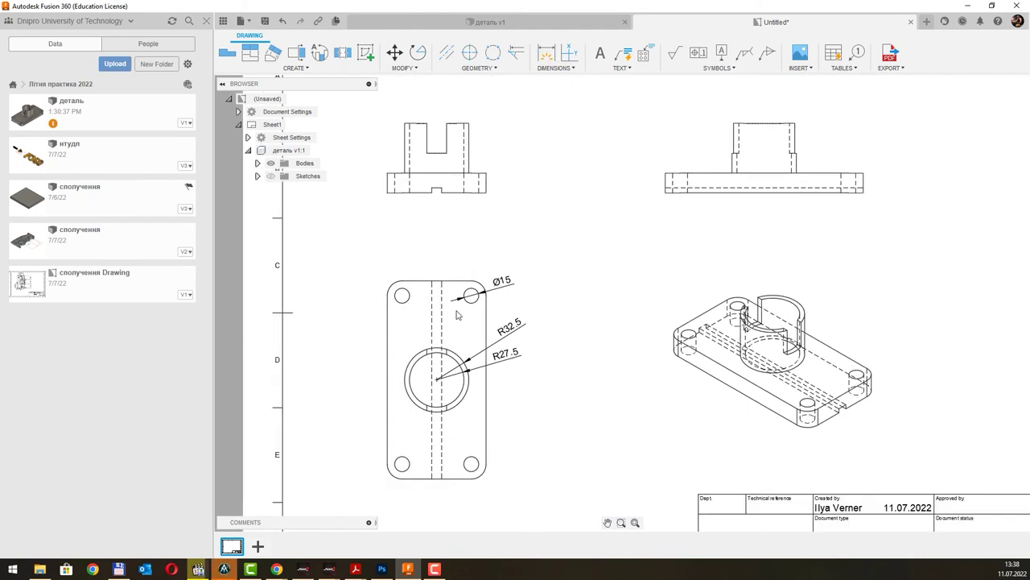
{"action": "scroll", "coordinate": [450, 319], "scroll_direction": "down", "scroll_amount": 2}
{"action": "key", "text": "d"}
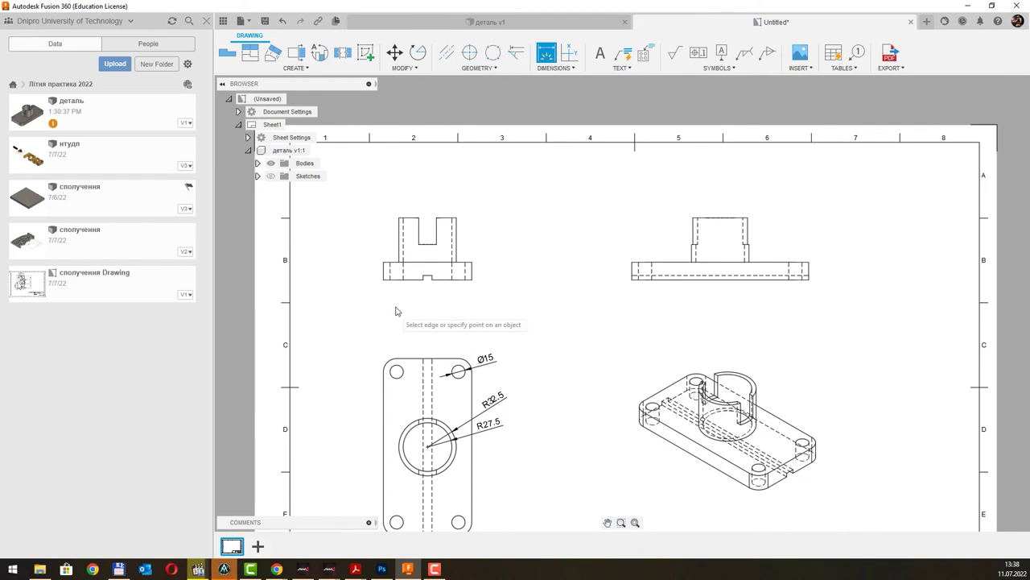
{"action": "scroll", "coordinate": [396, 306], "scroll_direction": "up", "scroll_amount": 3}
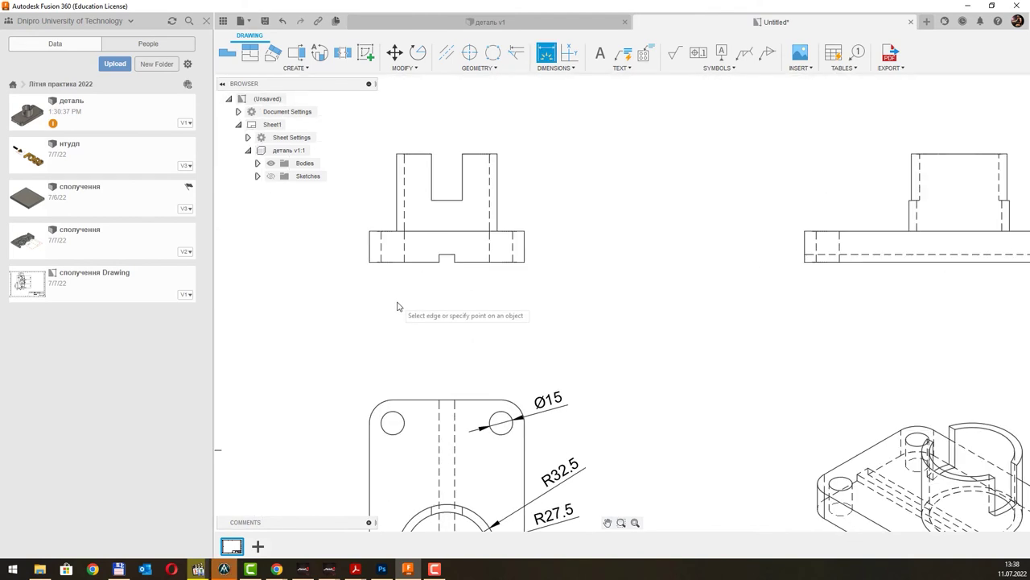
{"action": "left_click", "coordinate": [369, 261]}
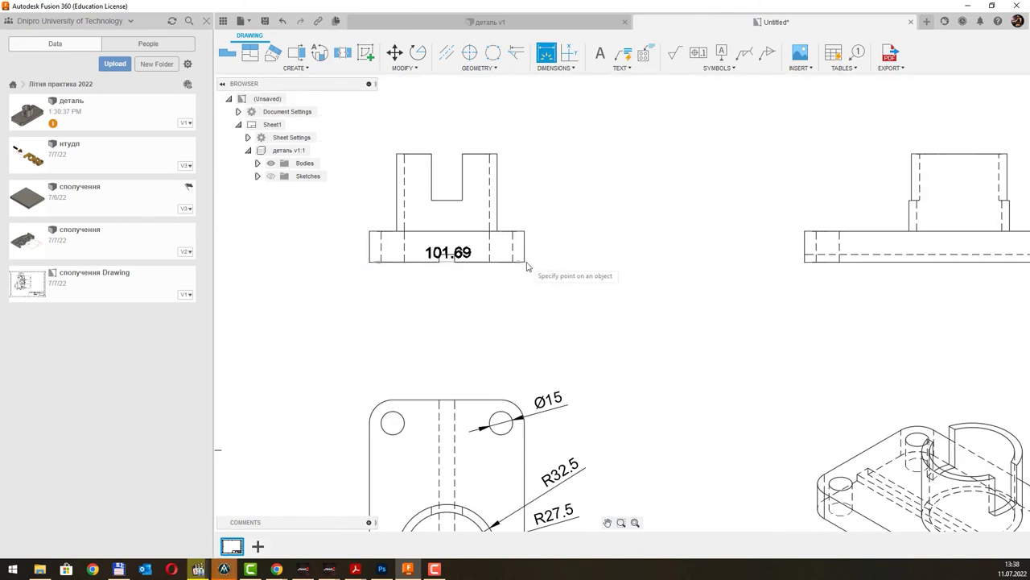
{"action": "left_click", "coordinate": [524, 262]}
{"action": "left_click", "coordinate": [523, 301]}
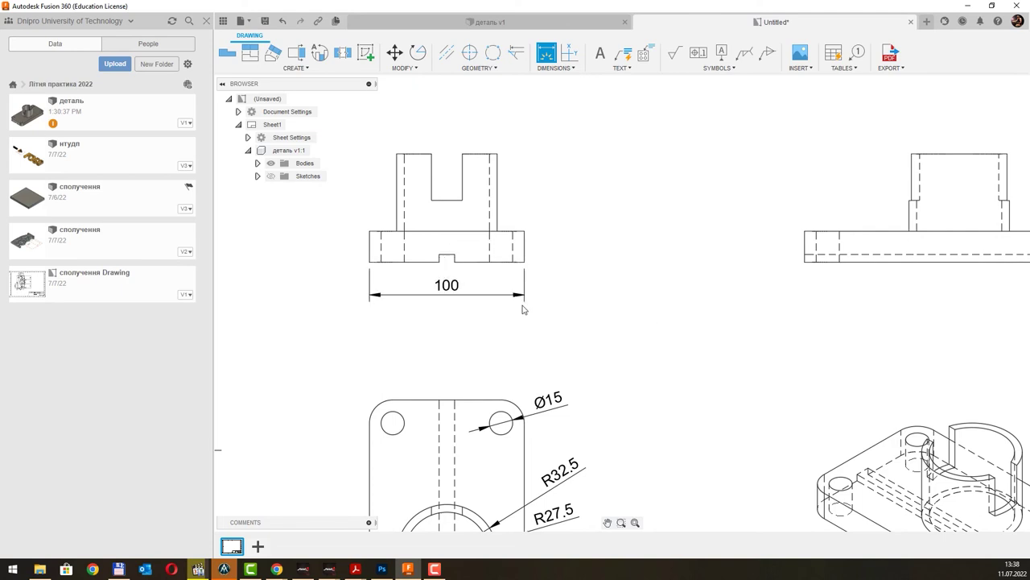
Step: Add a linear 70 height dimension on the left of the front view
{"action": "scroll", "coordinate": [559, 299], "scroll_direction": "down", "scroll_amount": 3}
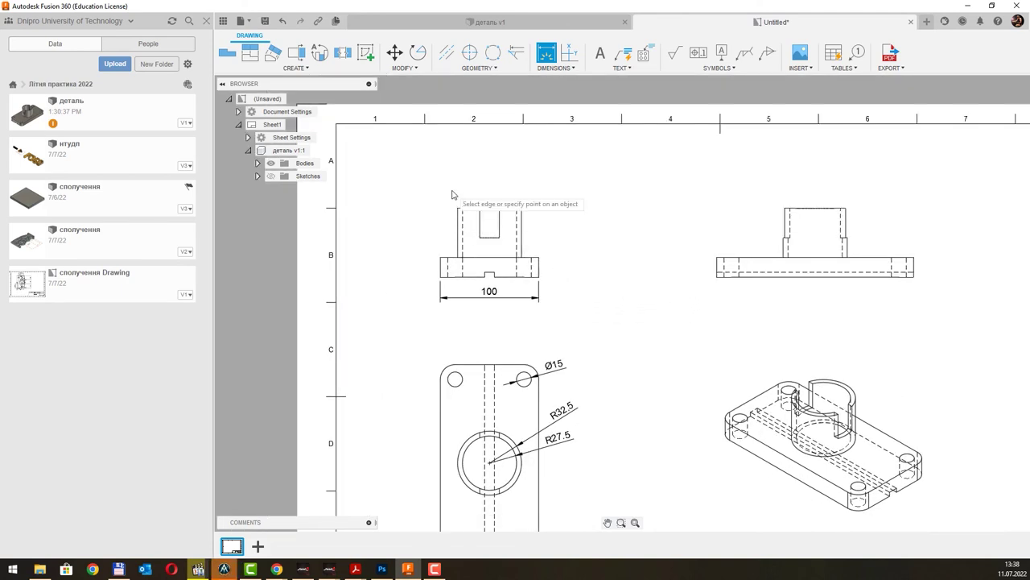
{"action": "left_click", "coordinate": [441, 277]}
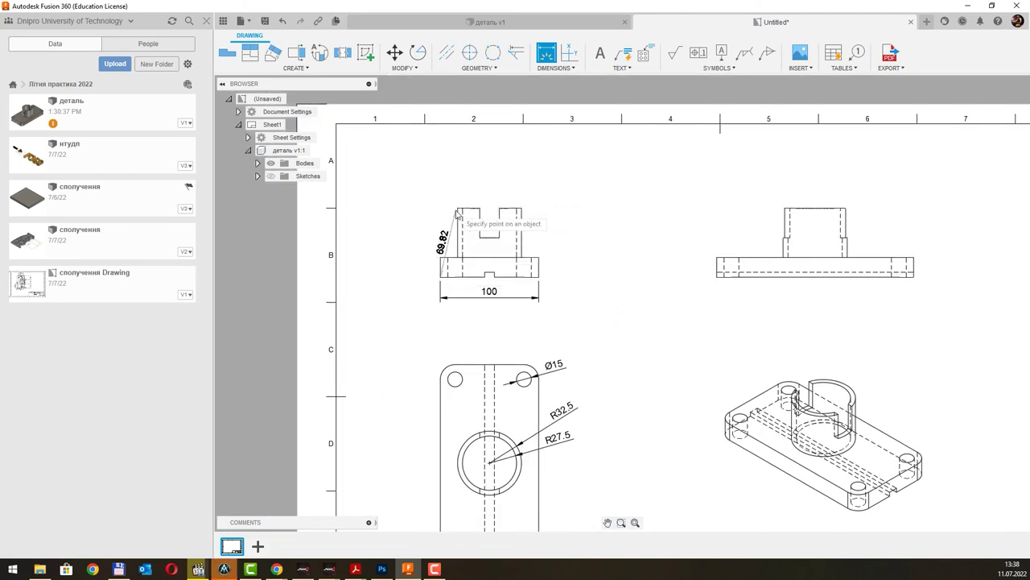
{"action": "left_click", "coordinate": [458, 208]}
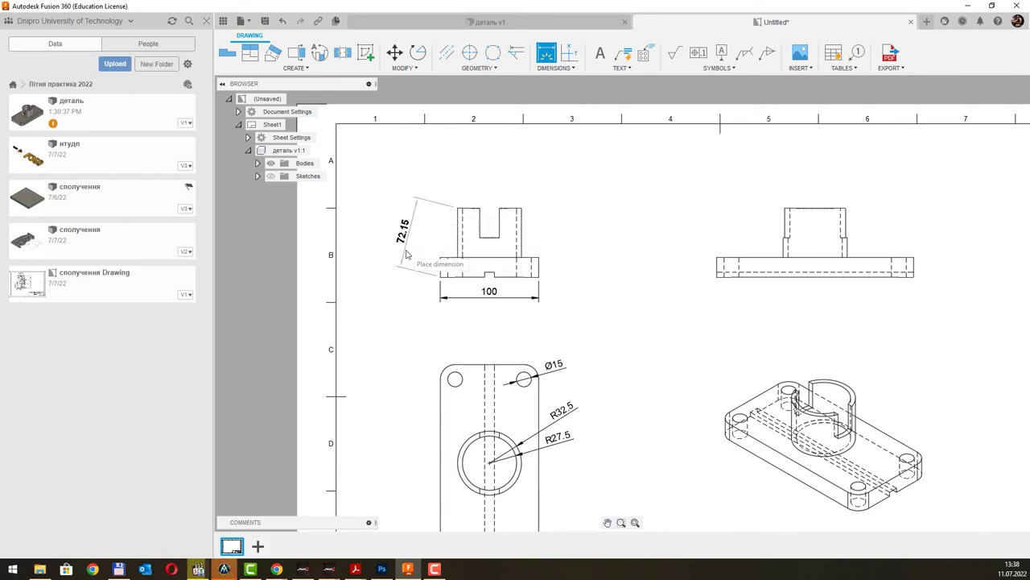
{"action": "key", "text": "Escape"}
{"action": "left_click", "coordinate": [547, 68]}
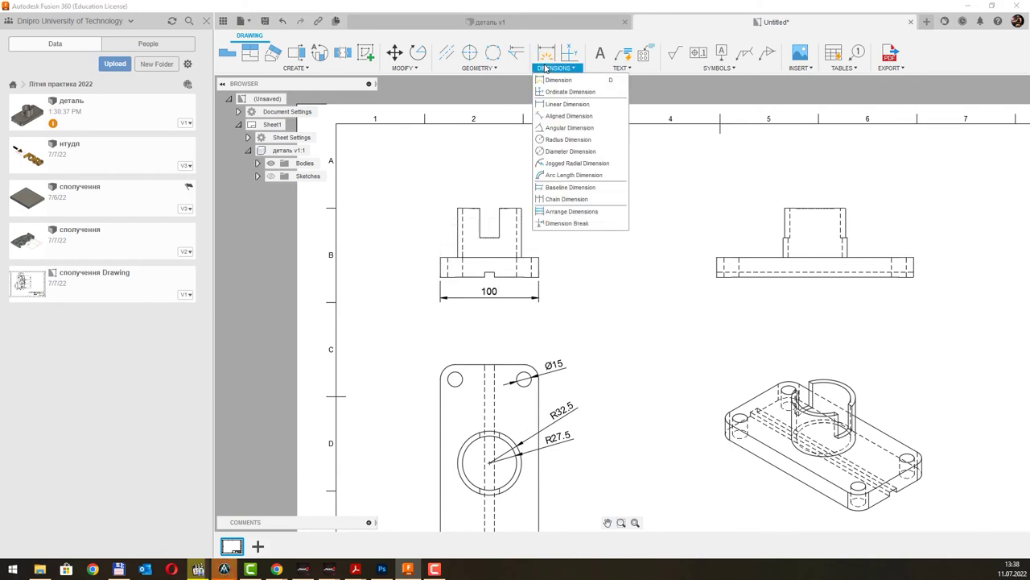
{"action": "left_click", "coordinate": [555, 100]}
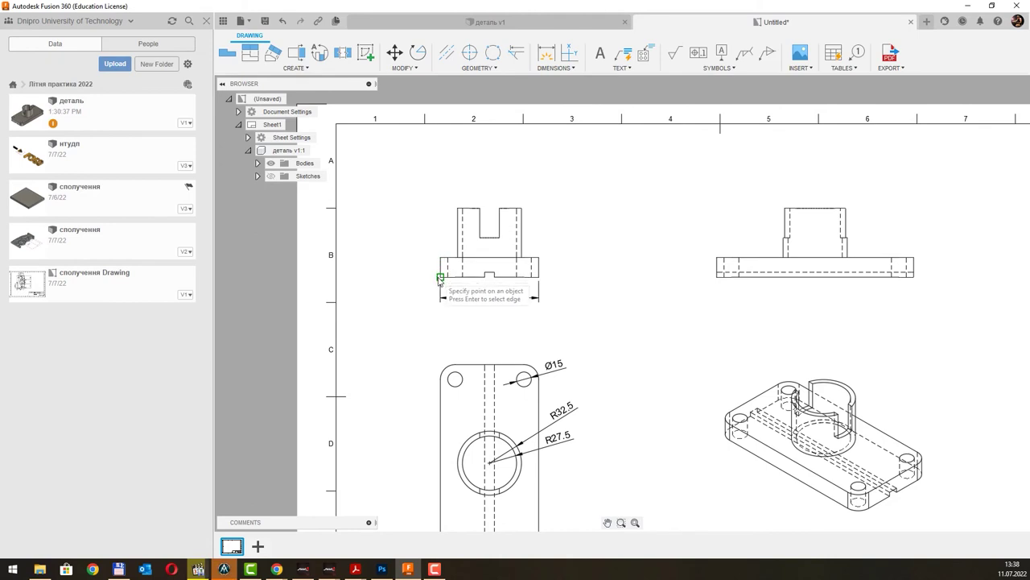
{"action": "left_click", "coordinate": [441, 269]}
{"action": "left_click", "coordinate": [458, 210]}
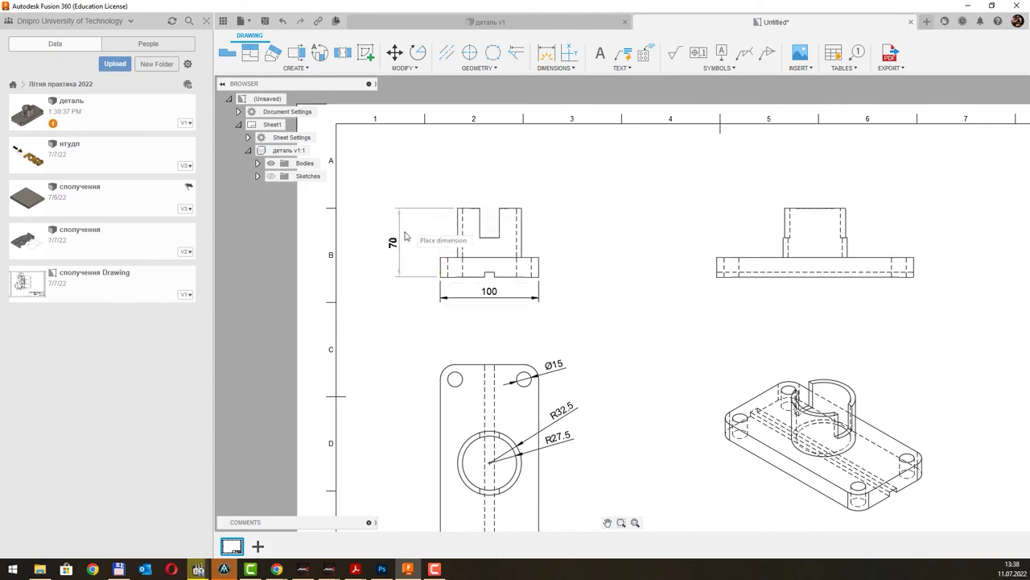
{"action": "left_click", "coordinate": [405, 241]}
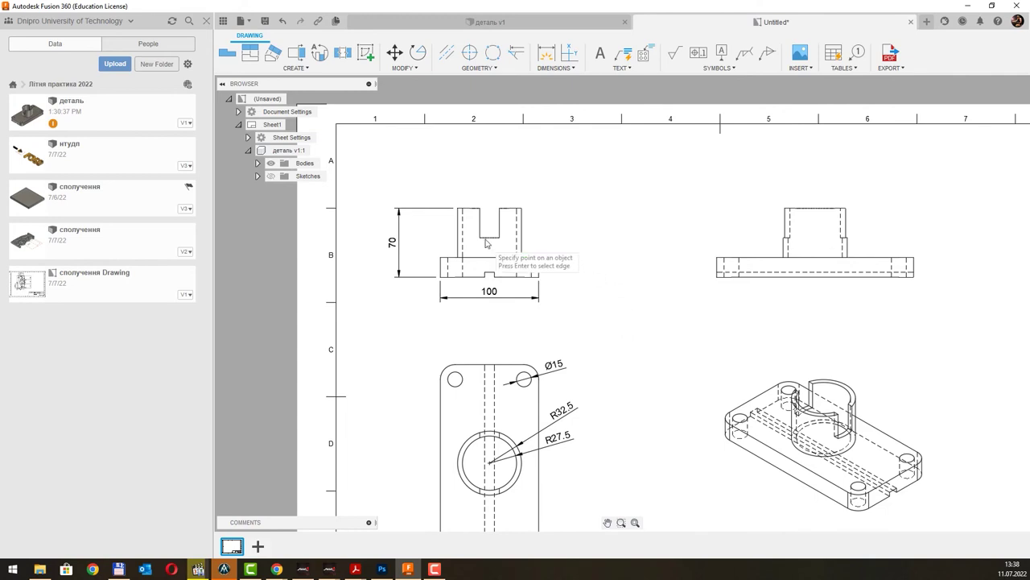
Step: Dimension the slot with a 20 width above the view and a 30 depth beside it
{"action": "scroll", "coordinate": [492, 241], "scroll_direction": "up", "scroll_amount": 2}
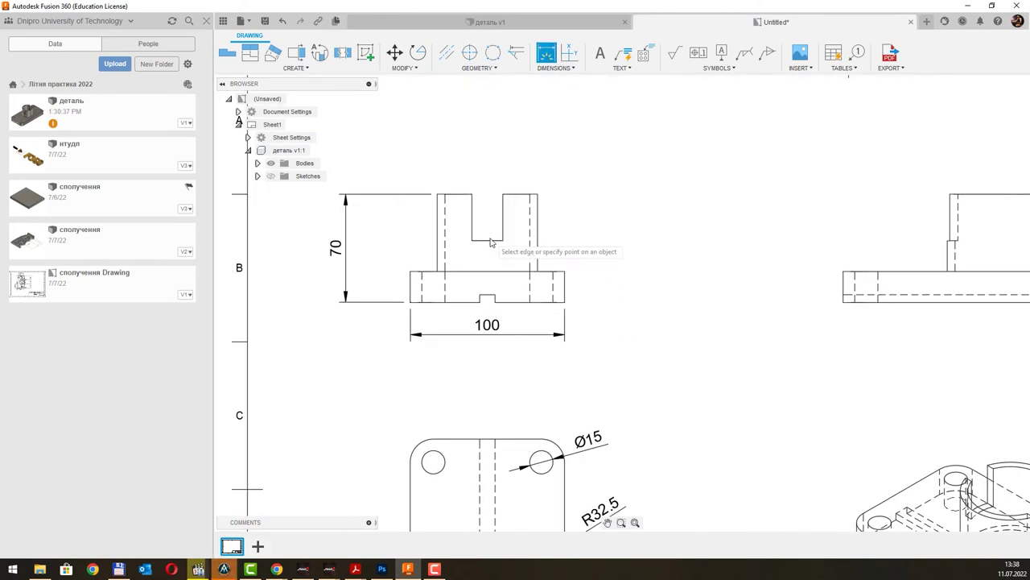
{"action": "left_click", "coordinate": [486, 242]}
{"action": "left_click", "coordinate": [488, 171]}
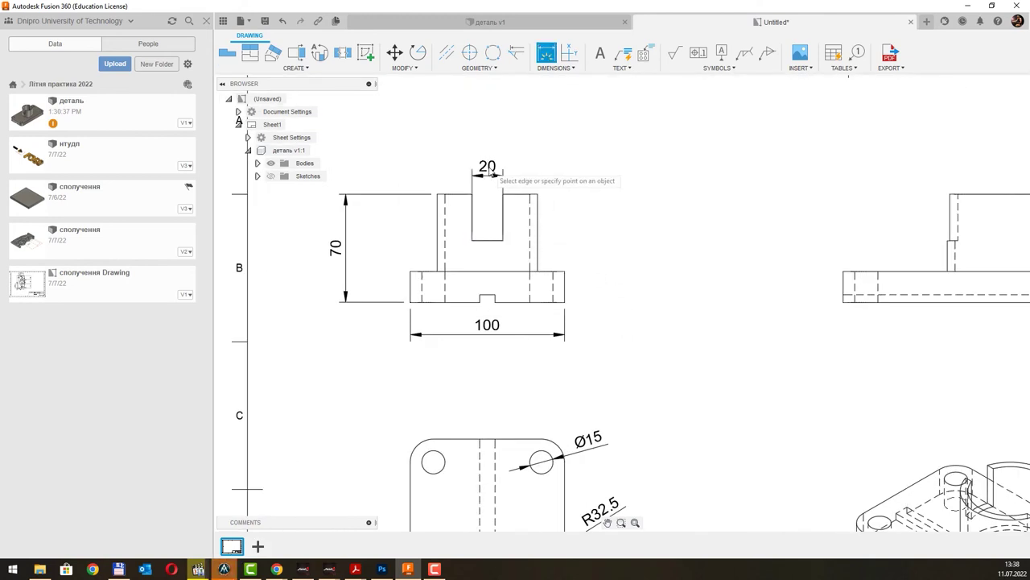
{"action": "left_click", "coordinate": [502, 218]}
{"action": "key", "text": "Escape"}
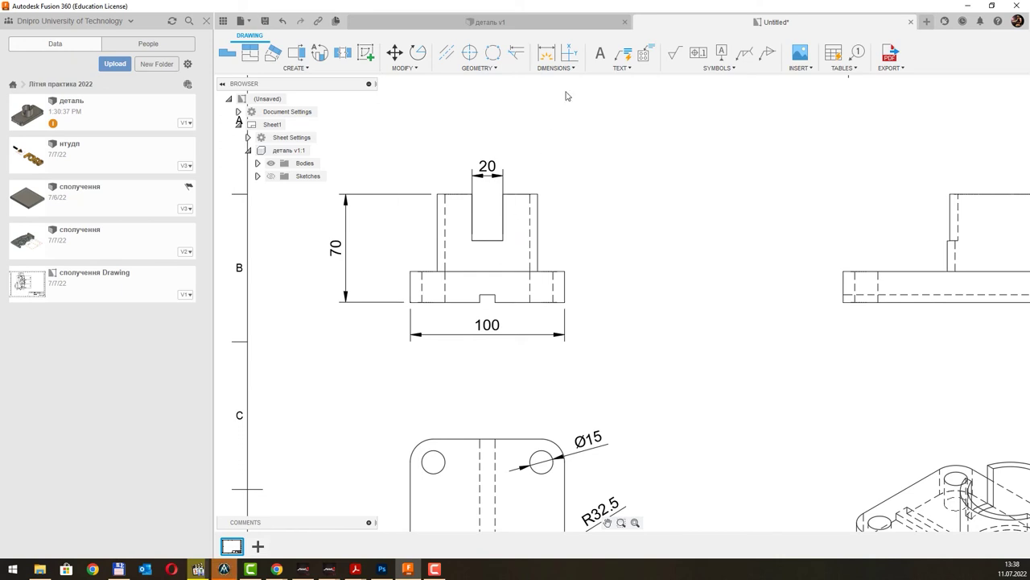
{"action": "left_click", "coordinate": [546, 52]}
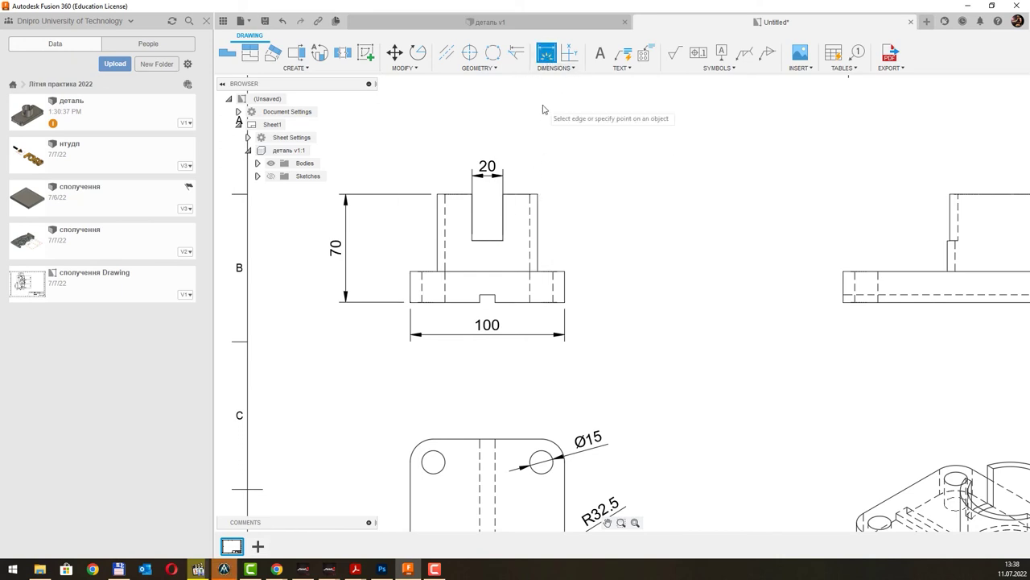
{"action": "left_click", "coordinate": [552, 69]}
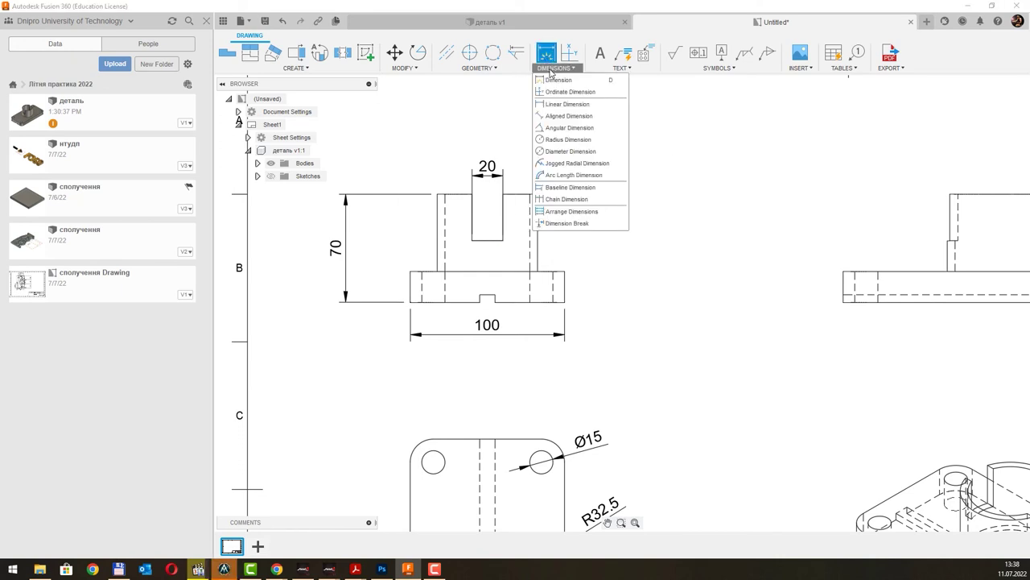
{"action": "left_click", "coordinate": [553, 109]}
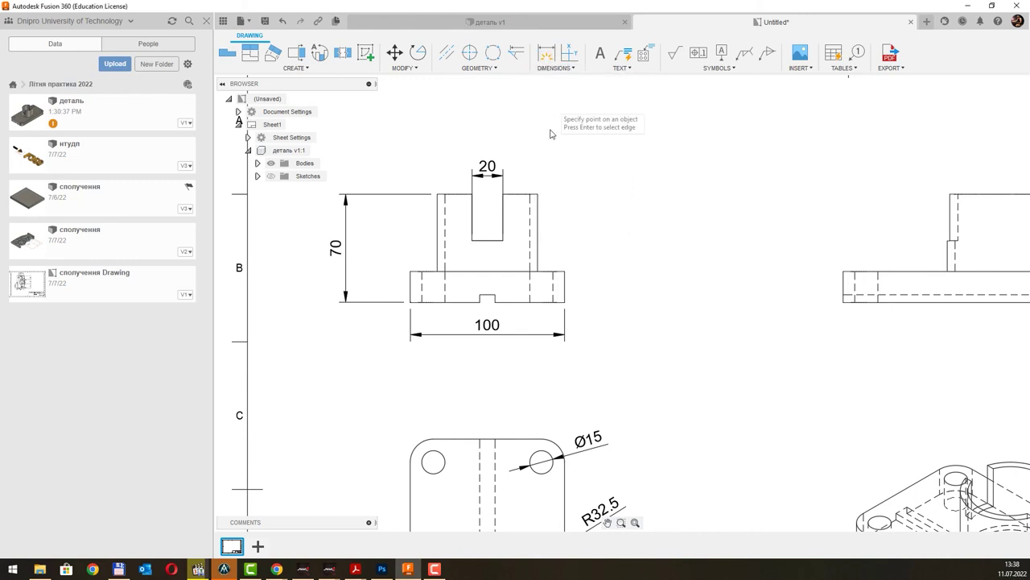
{"action": "left_click", "coordinate": [502, 239]}
{"action": "left_click", "coordinate": [502, 194]}
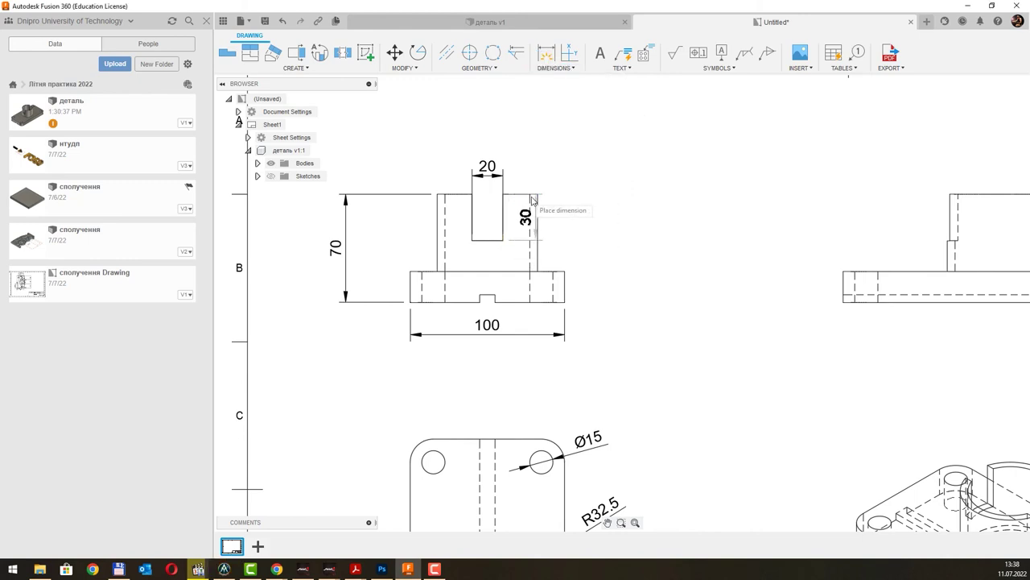
{"action": "left_click", "coordinate": [570, 214]}
Step: Add the 10 notch width dimension under the base
{"action": "scroll", "coordinate": [538, 326], "scroll_direction": "down", "scroll_amount": 3}
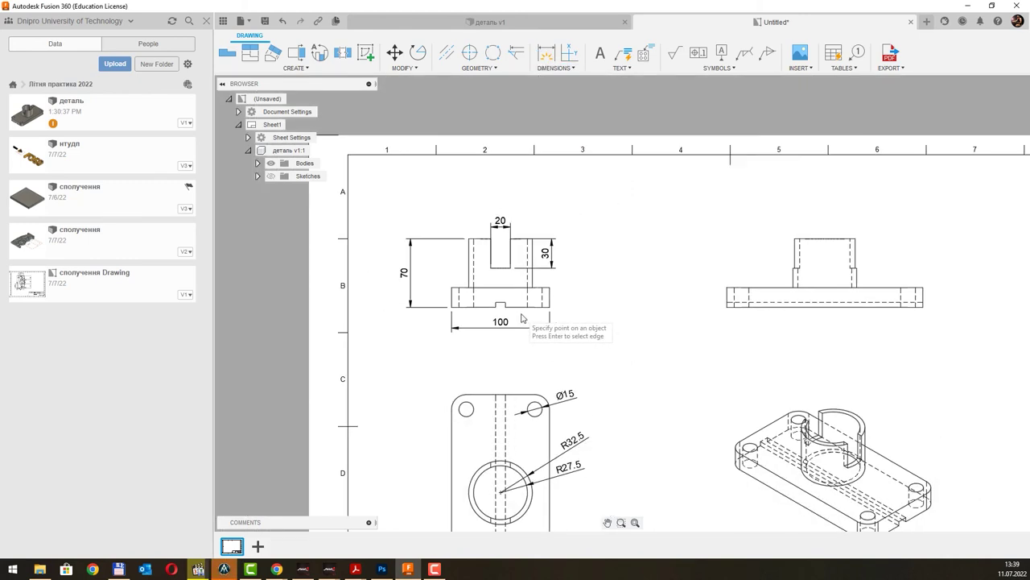
{"action": "scroll", "coordinate": [527, 314], "scroll_direction": "down", "scroll_amount": 1}
{"action": "scroll", "coordinate": [474, 290], "scroll_direction": "up", "scroll_amount": 1}
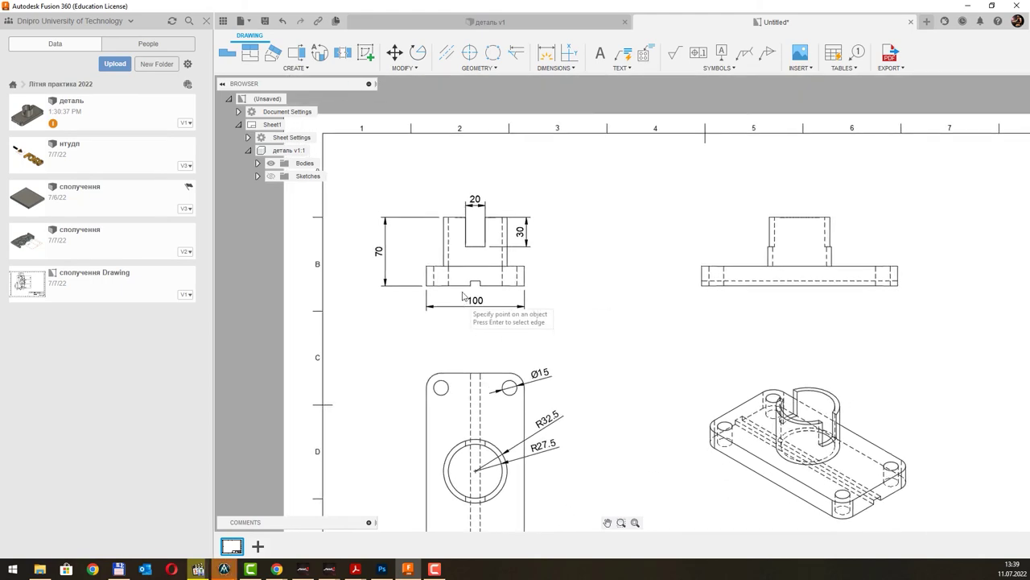
{"action": "scroll", "coordinate": [471, 302], "scroll_direction": "up", "scroll_amount": 2}
{"action": "scroll", "coordinate": [471, 306], "scroll_direction": "up", "scroll_amount": 2}
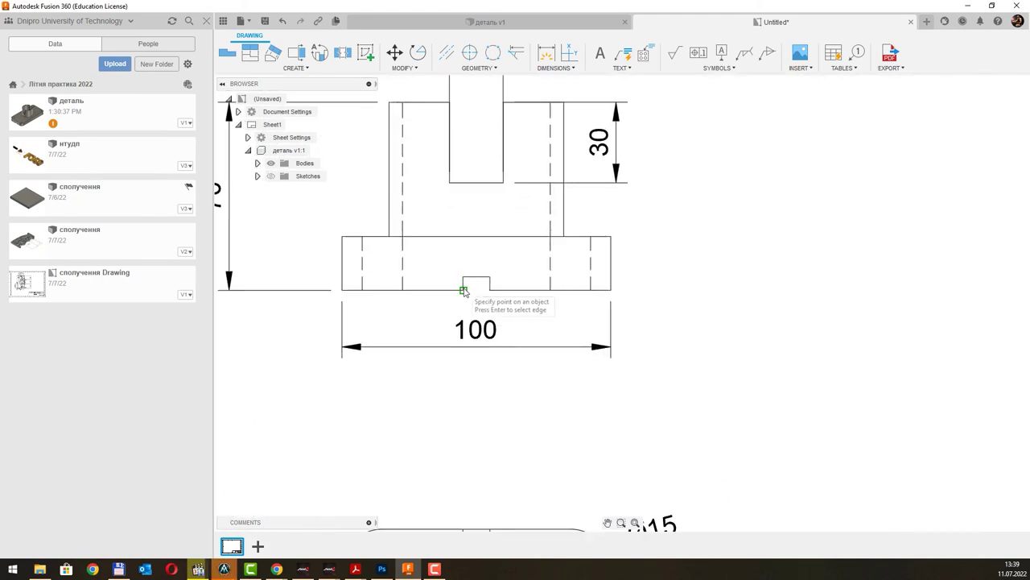
{"action": "left_click", "coordinate": [463, 291]}
{"action": "left_click", "coordinate": [490, 290]}
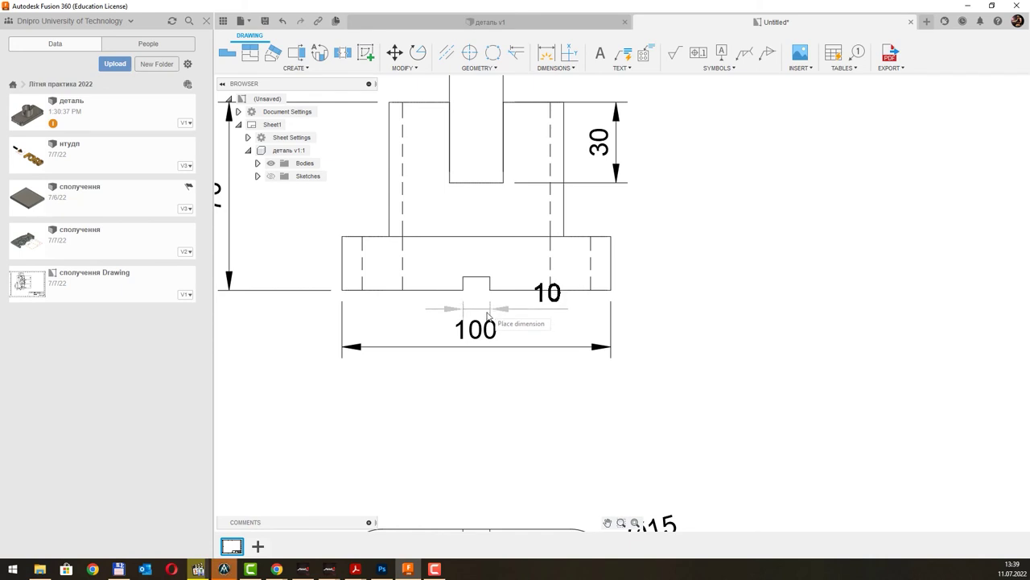
{"action": "left_click", "coordinate": [487, 319]}
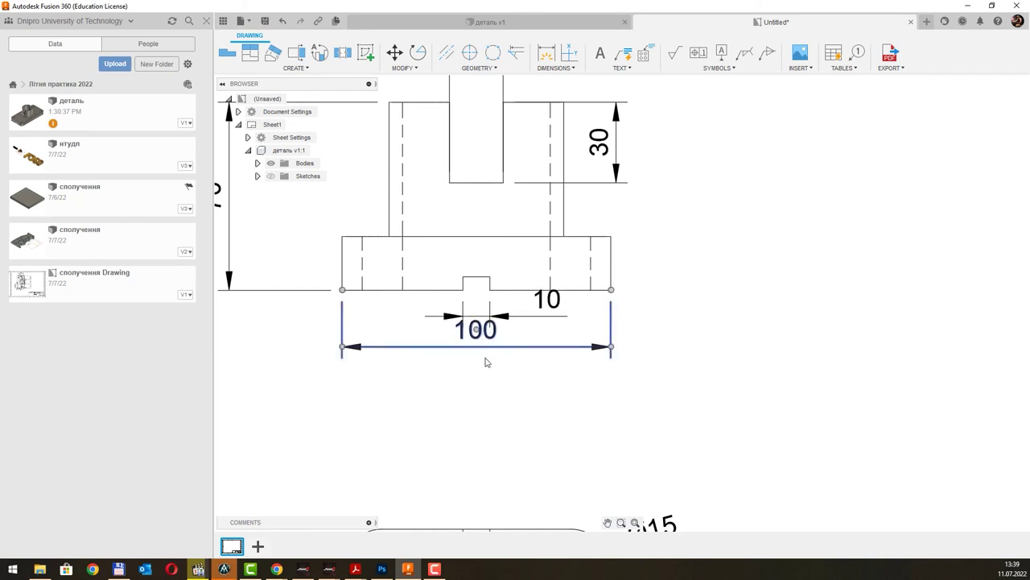
Step: Move the 100 and 10 dimensions further below the front view
{"action": "left_click_drag", "start_coordinate": [476, 332], "coordinate": [477, 376]}
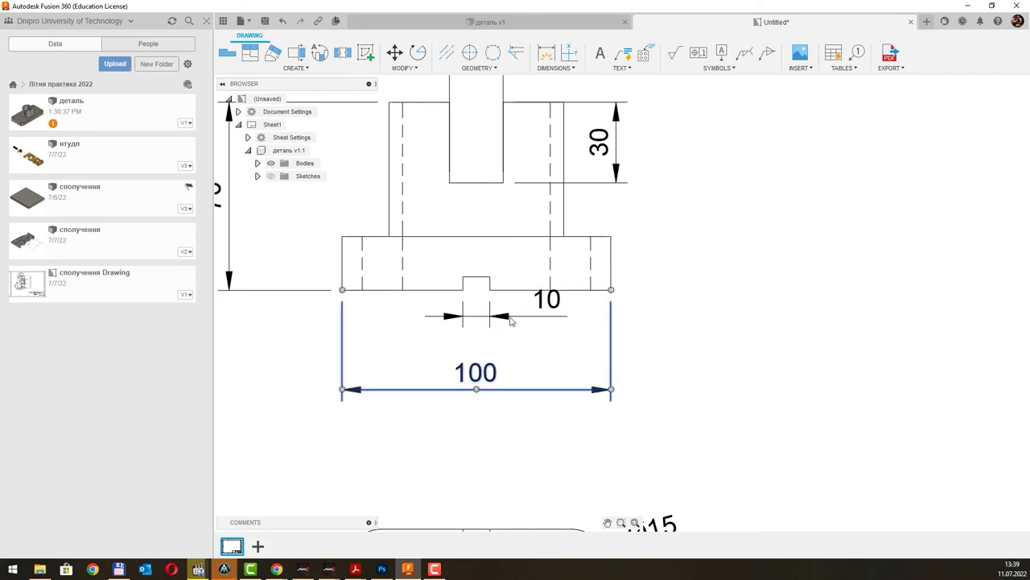
{"action": "left_click_drag", "start_coordinate": [487, 320], "coordinate": [487, 343]}
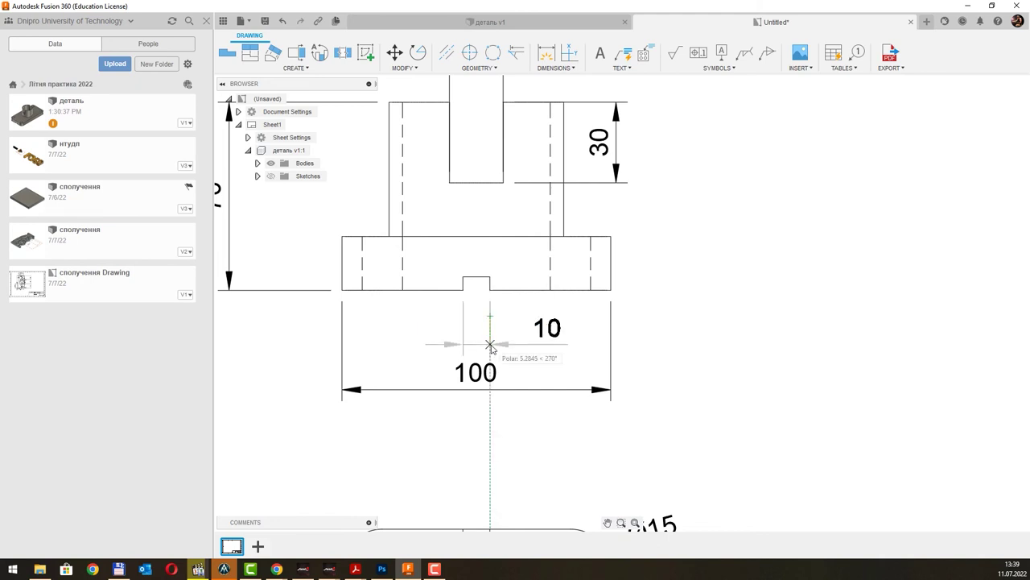
{"action": "scroll", "coordinate": [652, 261], "scroll_direction": "down", "scroll_amount": 2}
{"action": "scroll", "coordinate": [603, 256], "scroll_direction": "down", "scroll_amount": 1}
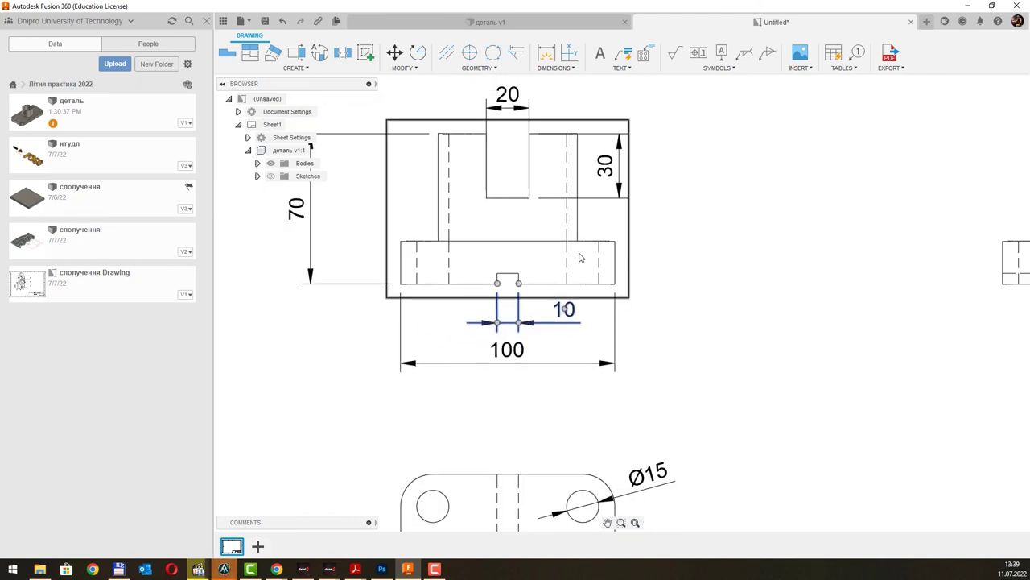
{"action": "scroll", "coordinate": [580, 258], "scroll_direction": "up", "scroll_amount": 1}
{"action": "scroll", "coordinate": [579, 258], "scroll_direction": "up", "scroll_amount": 2}
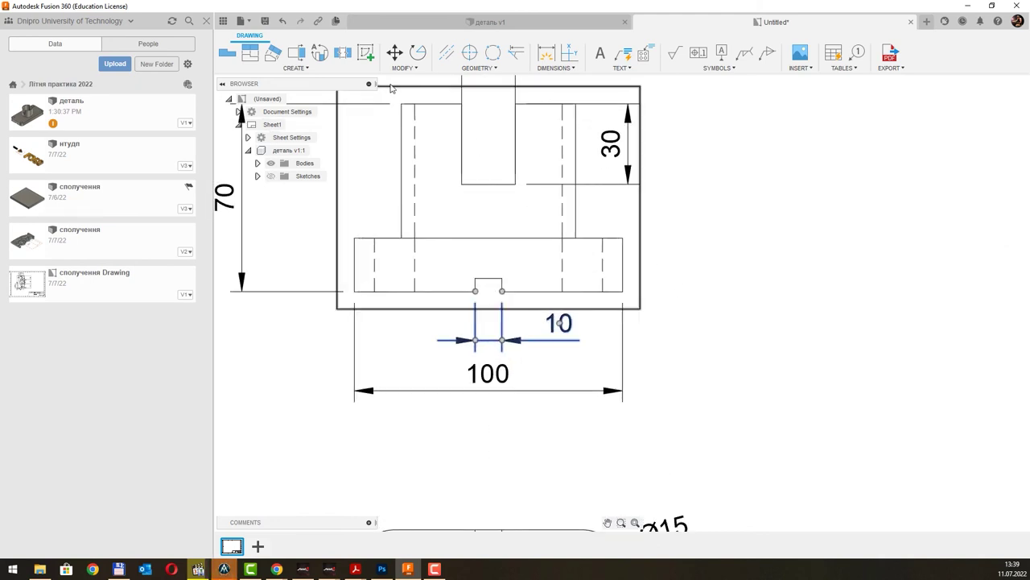
Step: Add the 5 slot-depth dimension beside the part
{"action": "key", "text": "d"}
{"action": "left_click", "coordinate": [500, 288]}
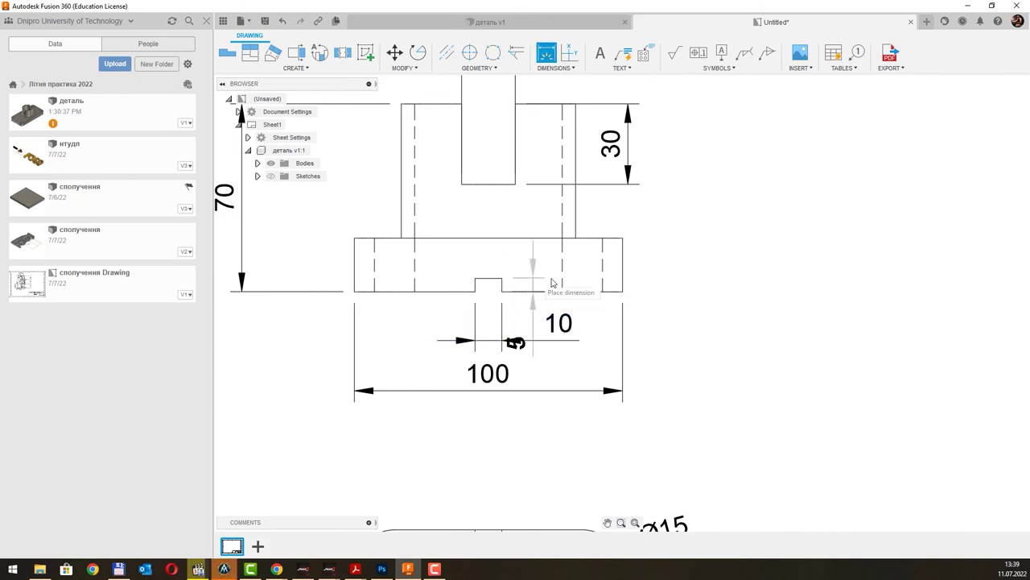
{"action": "left_click", "coordinate": [664, 342]}
{"action": "scroll", "coordinate": [732, 335], "scroll_direction": "down", "scroll_amount": 3}
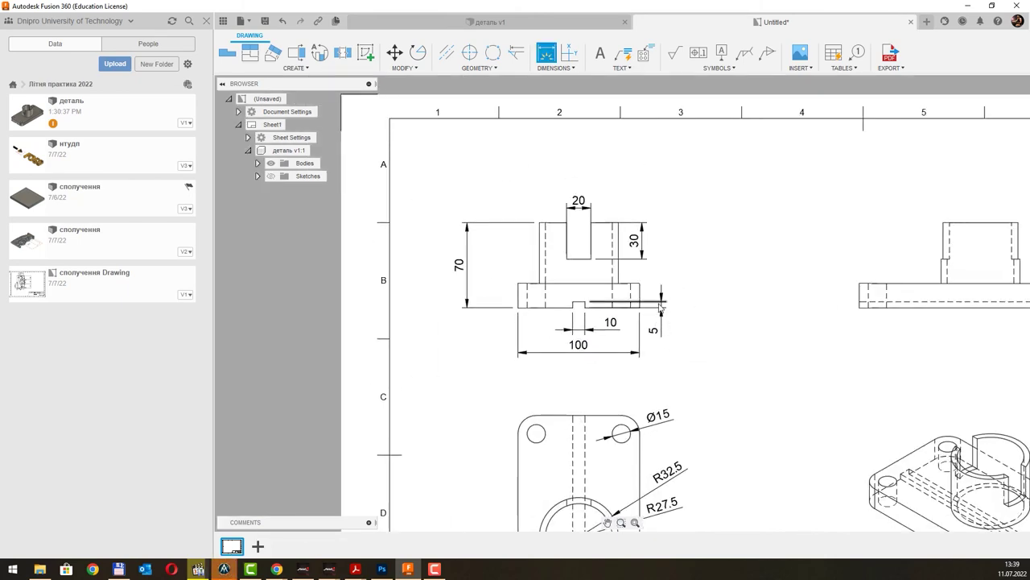
{"action": "middle_click_drag", "start_coordinate": [732, 335], "coordinate": [693, 295]}
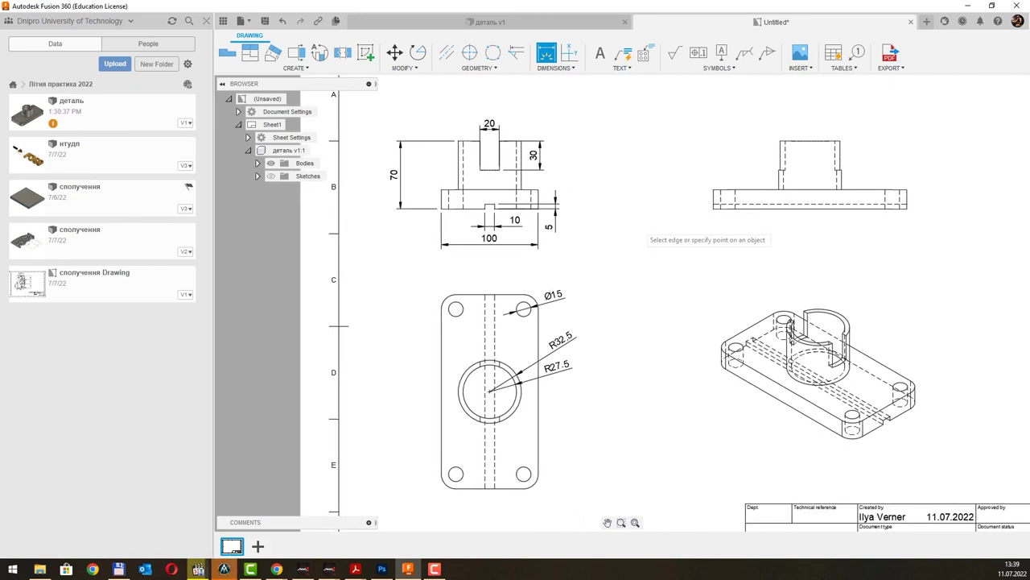
Step: Change the isometric view's style to Shaded with Hidden Edges
{"action": "key", "text": "F6"}
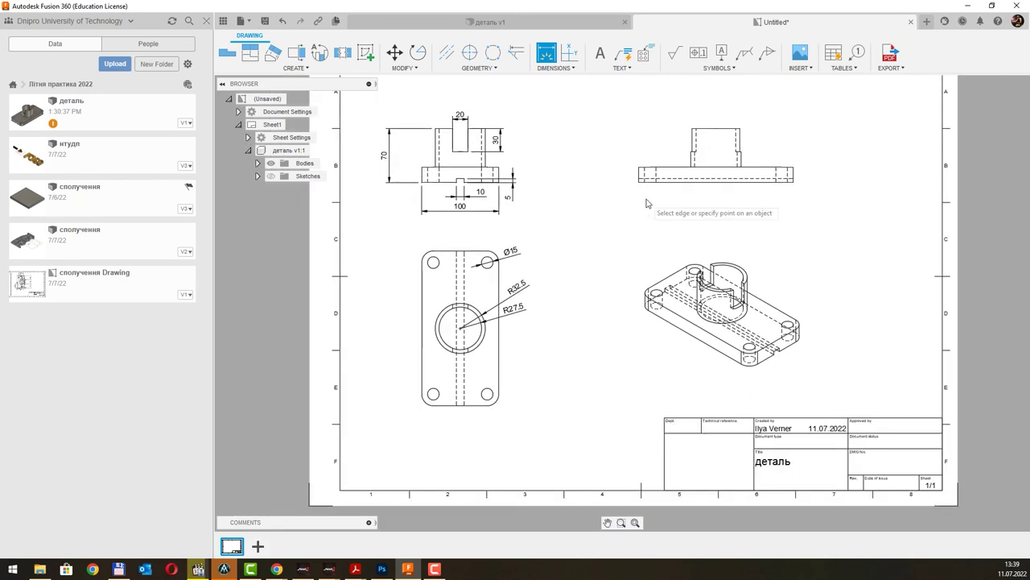
{"action": "scroll", "coordinate": [646, 203], "scroll_direction": "down", "scroll_amount": 2}
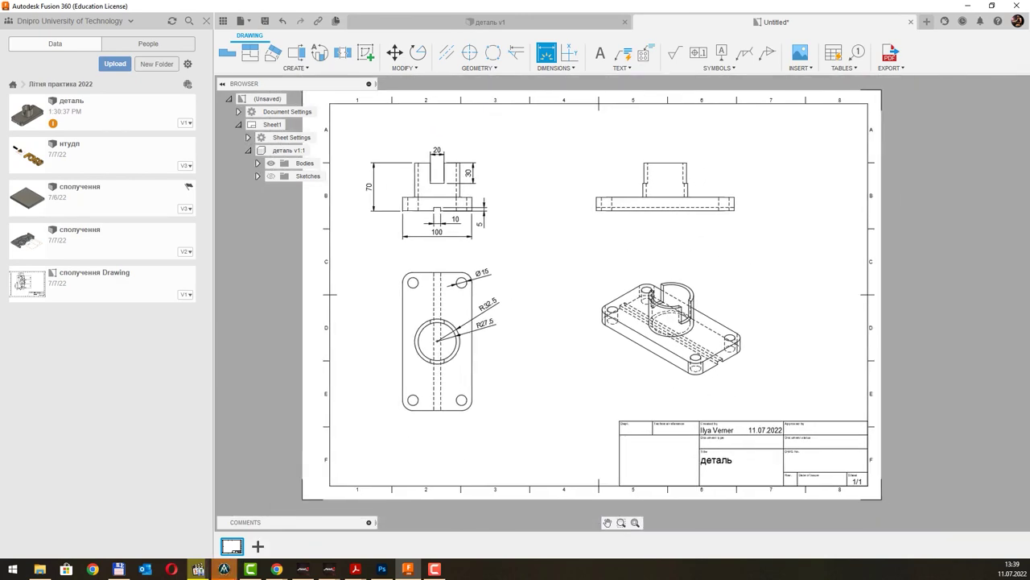
{"action": "key", "text": "Escape"}
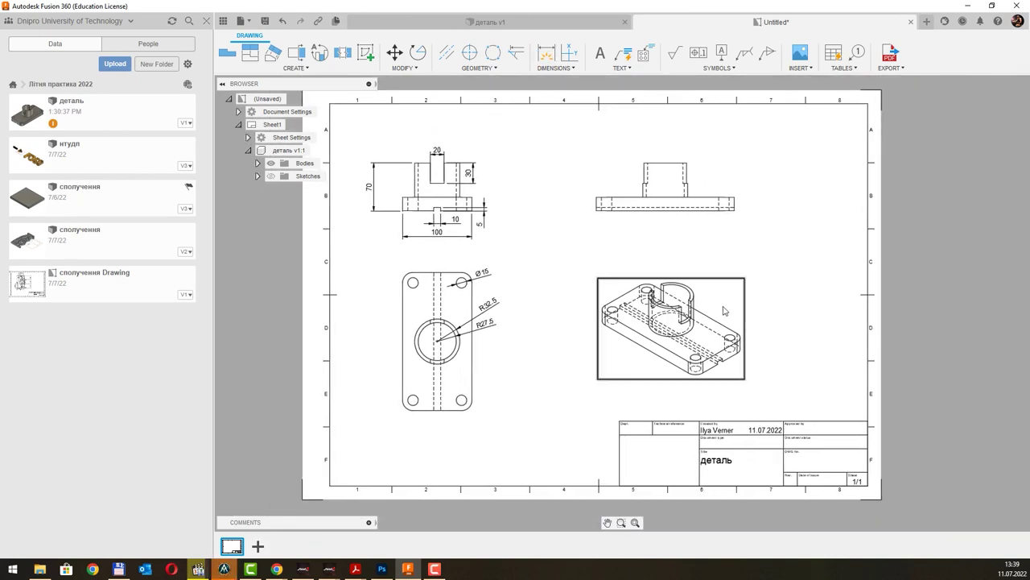
{"action": "left_click", "coordinate": [721, 332]}
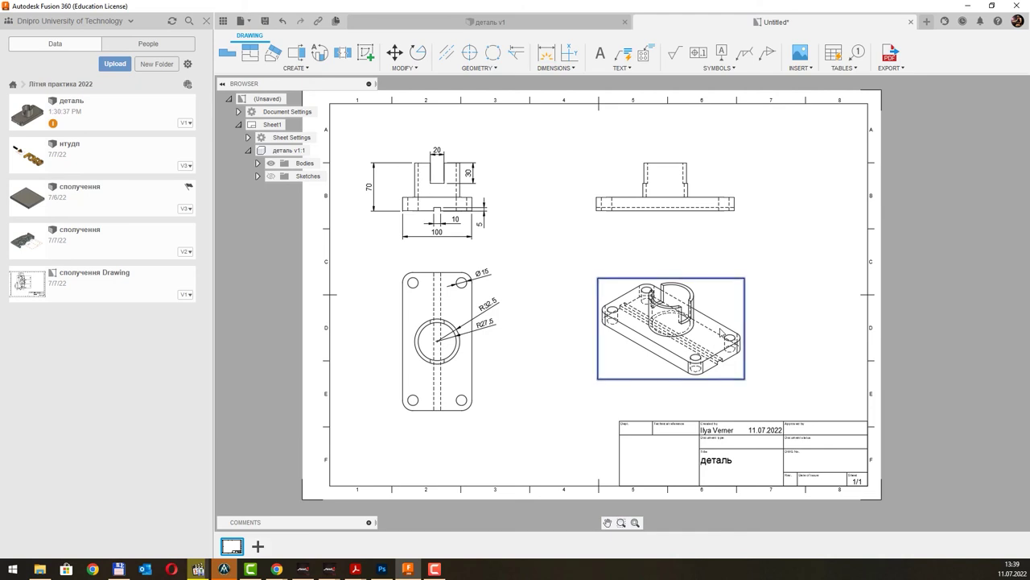
{"action": "double_click", "coordinate": [748, 325]}
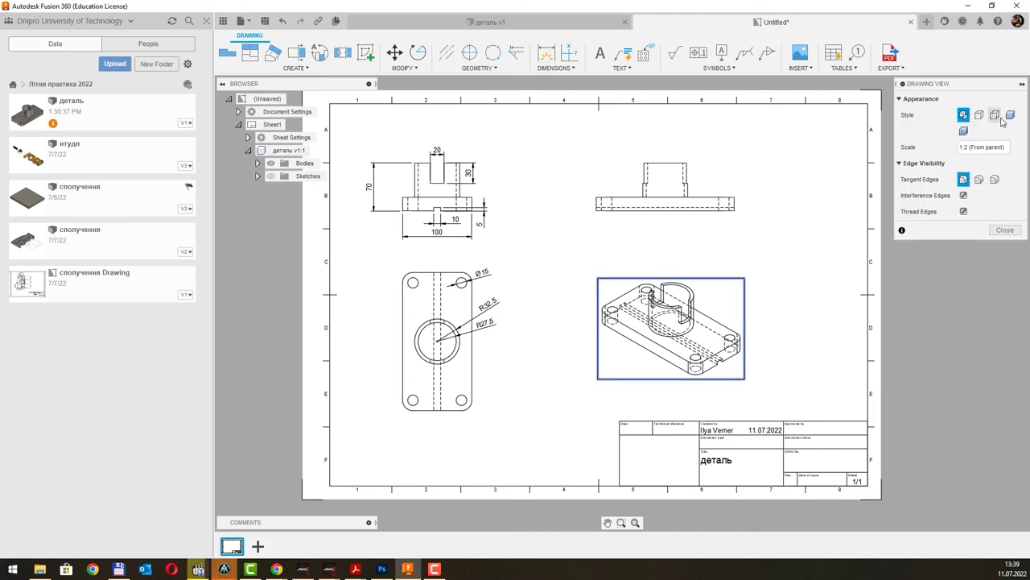
{"action": "left_click", "coordinate": [964, 131]}
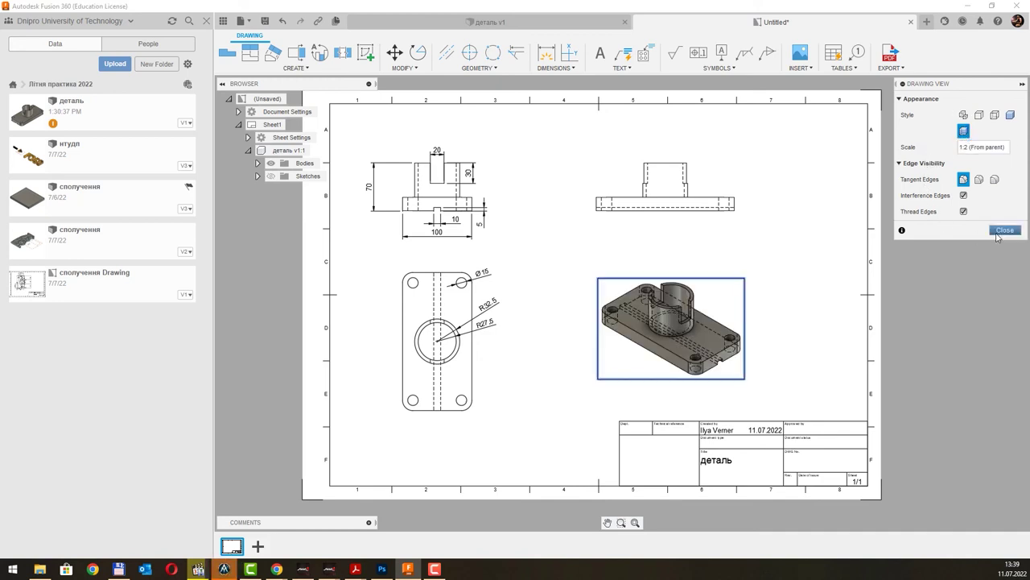
{"action": "left_click", "coordinate": [1005, 230]}
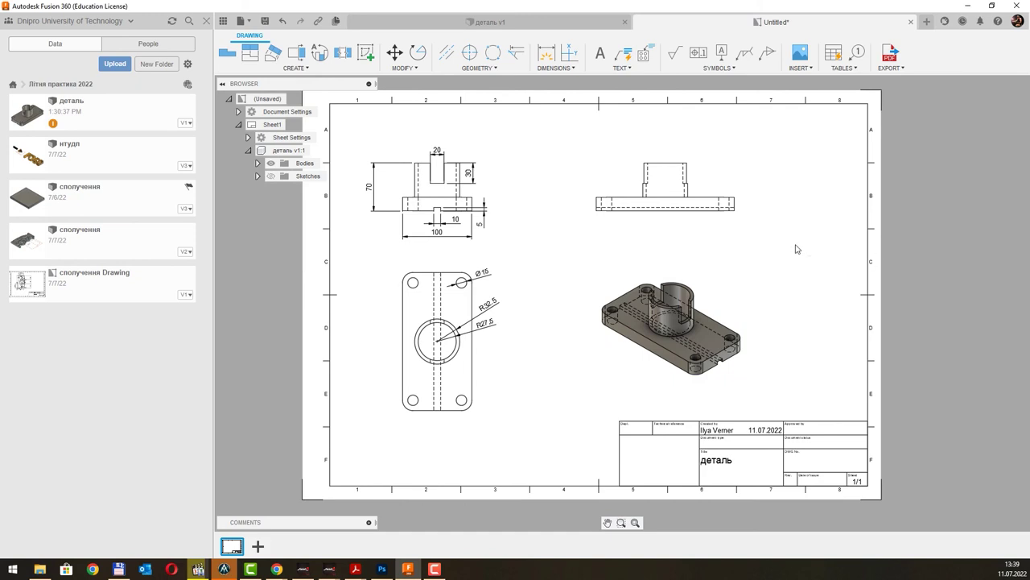
Step: Dimension the top-left hole centre 15 from the plate's left edge
{"action": "middle_click_drag", "start_coordinate": [785, 203], "coordinate": [781, 206]}
{"action": "middle_click_drag", "start_coordinate": [775, 222], "coordinate": [774, 225]}
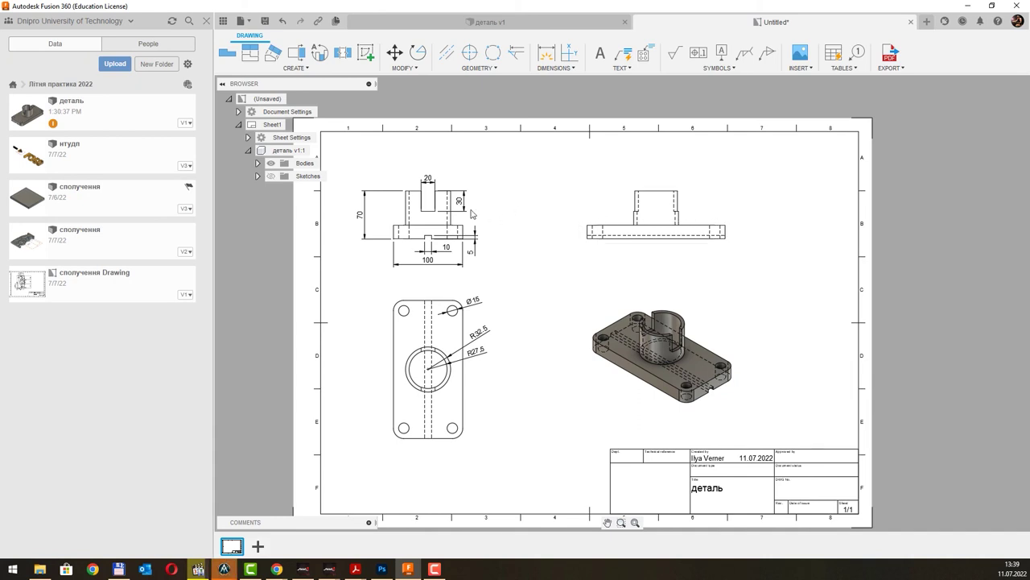
{"action": "scroll", "coordinate": [416, 301], "scroll_direction": "up", "scroll_amount": 2}
{"action": "scroll", "coordinate": [417, 303], "scroll_direction": "up", "scroll_amount": 1}
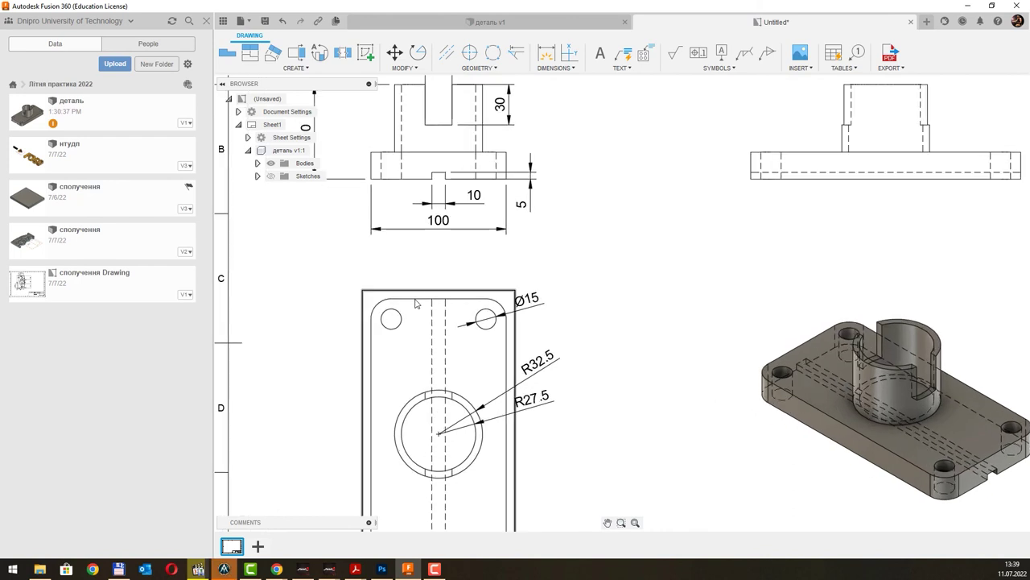
{"action": "left_click", "coordinate": [555, 68]}
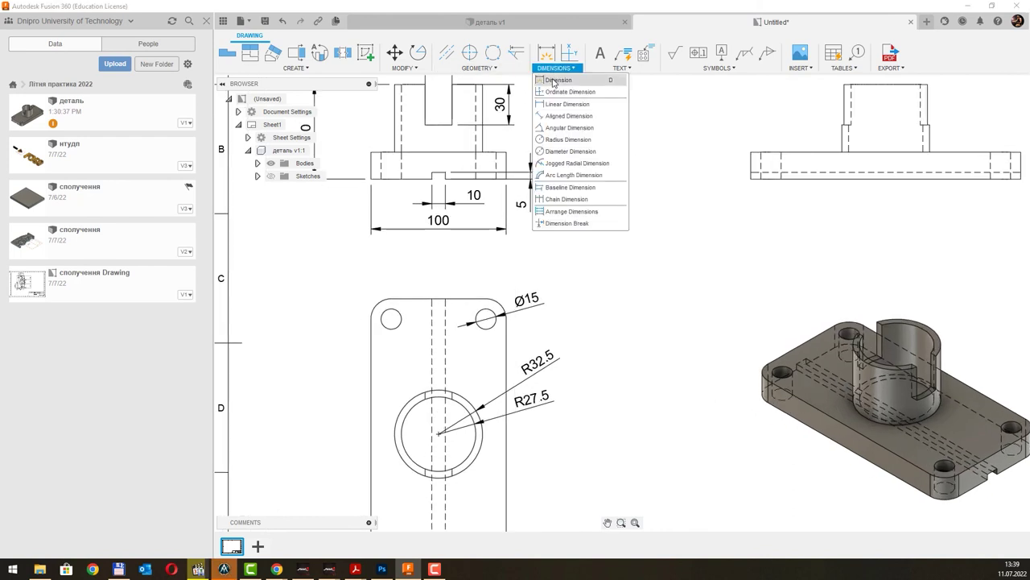
{"action": "left_click", "coordinate": [568, 77]}
{"action": "left_click", "coordinate": [391, 318]}
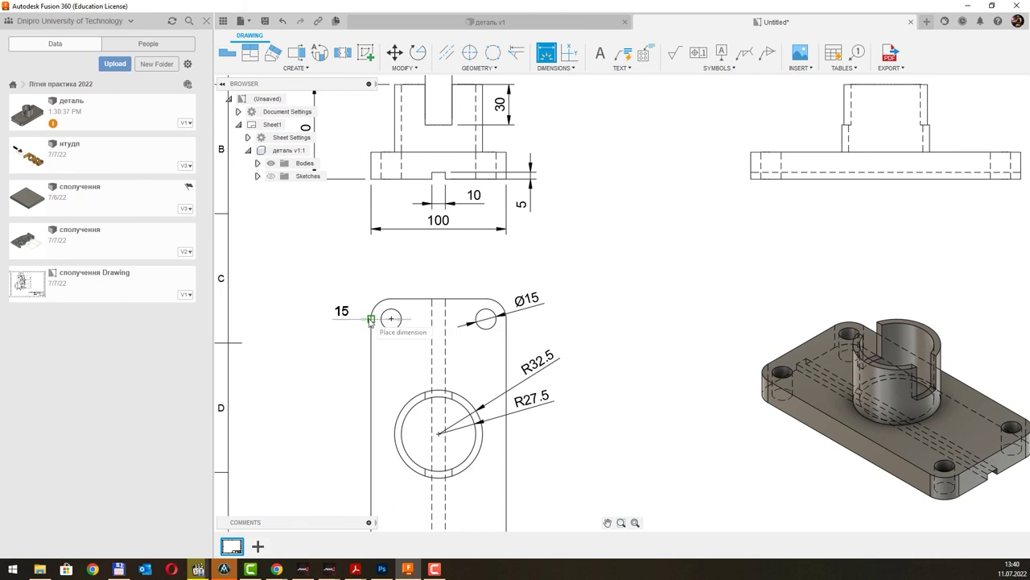
{"action": "left_click", "coordinate": [370, 320]}
{"action": "left_click", "coordinate": [447, 262]}
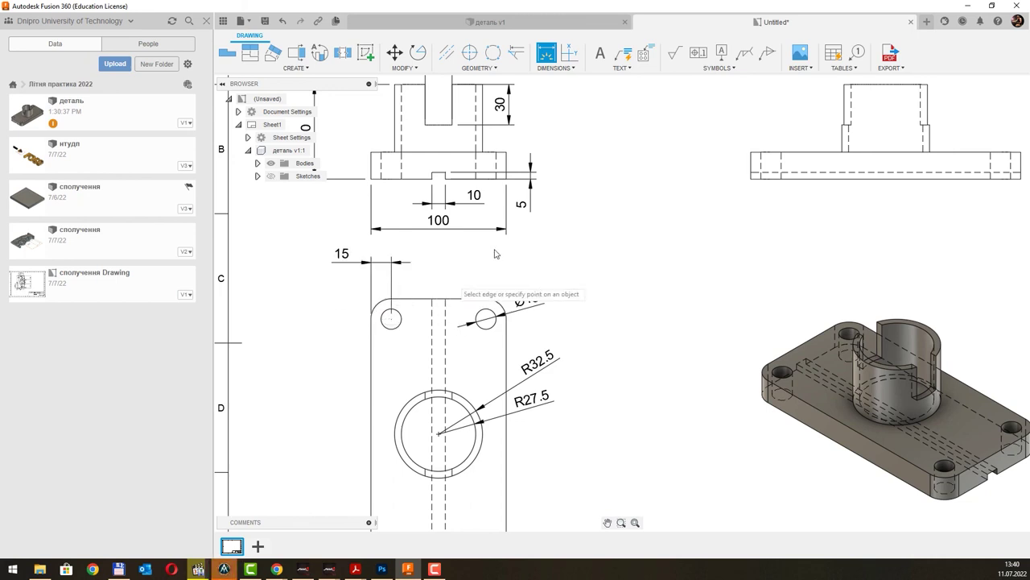
Step: Add the vertical 15 dimension from the plate's top edge to the hole centre
{"action": "left_click", "coordinate": [390, 309]}
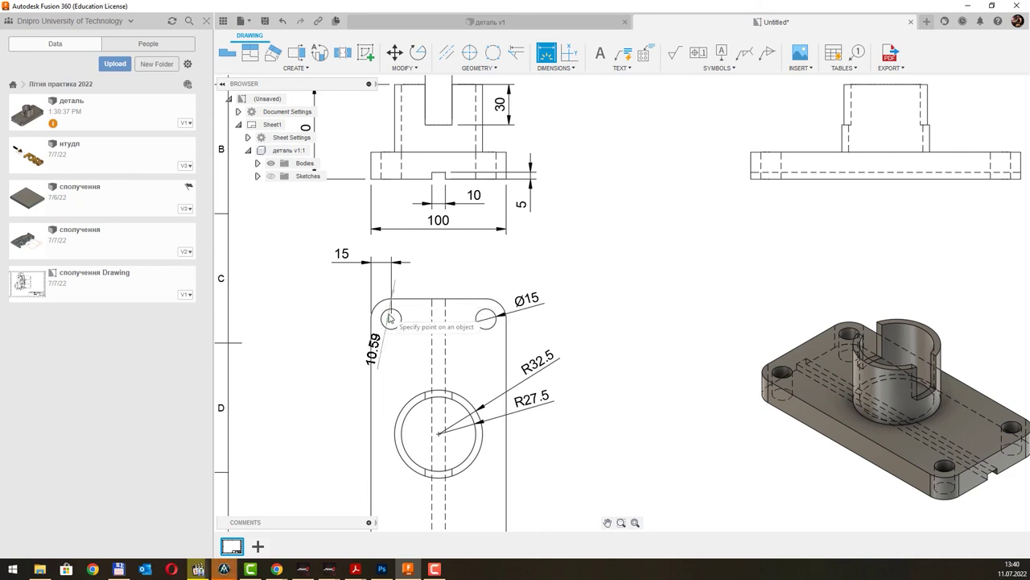
{"action": "left_click", "coordinate": [316, 322]}
{"action": "scroll", "coordinate": [420, 294], "scroll_direction": "down", "scroll_amount": 1}
{"action": "scroll", "coordinate": [420, 295], "scroll_direction": "down", "scroll_amount": 1}
{"action": "key", "text": "Escape"}
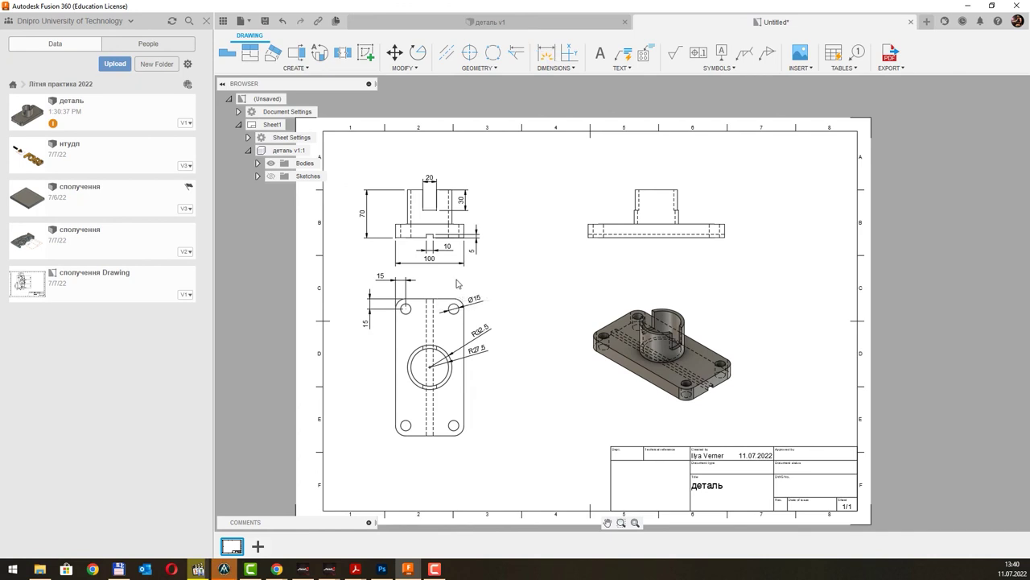
{"action": "scroll", "coordinate": [566, 282], "scroll_direction": "up", "scroll_amount": 2}
{"action": "scroll", "coordinate": [515, 233], "scroll_direction": "up", "scroll_amount": 2}
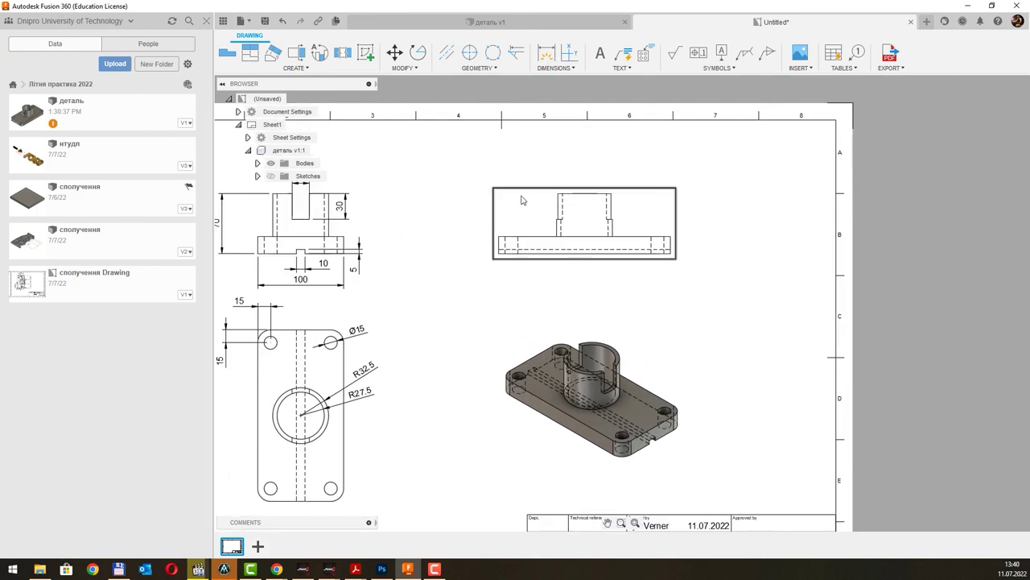
{"action": "left_click", "coordinate": [446, 53]}
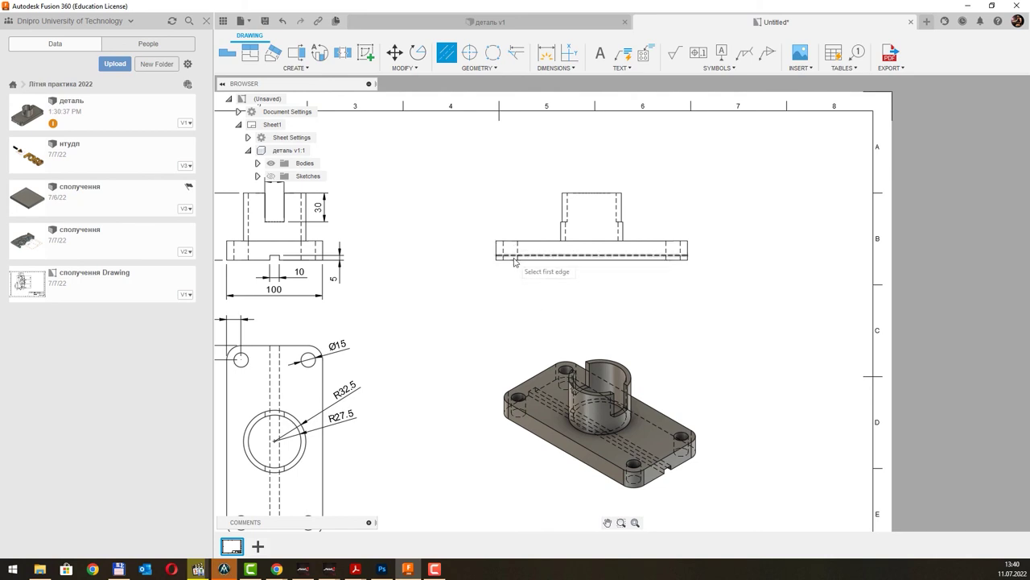
{"action": "key", "text": "Escape"}
{"action": "key", "text": "F6"}
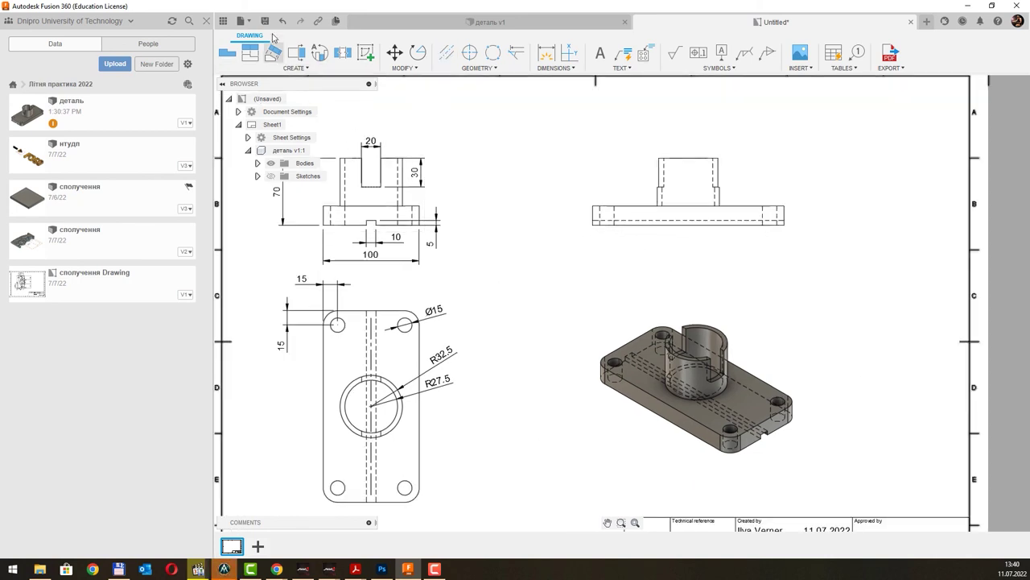
Step: Save the drawing as 'деталь Drawing' and recentre the sheet in view
{"action": "left_click", "coordinate": [267, 23]}
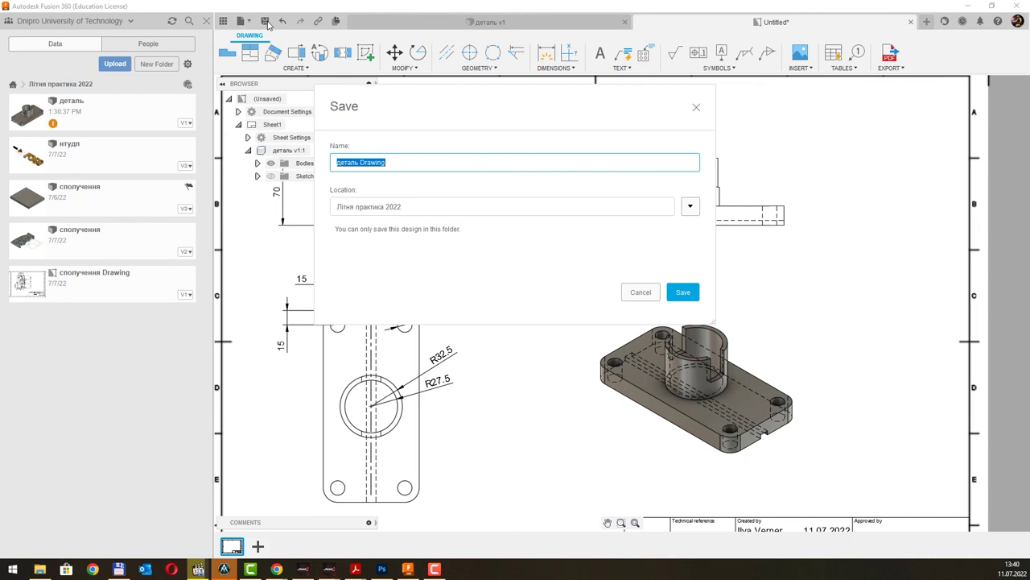
{"action": "key", "text": "End"}
{"action": "left_click", "coordinate": [682, 291]}
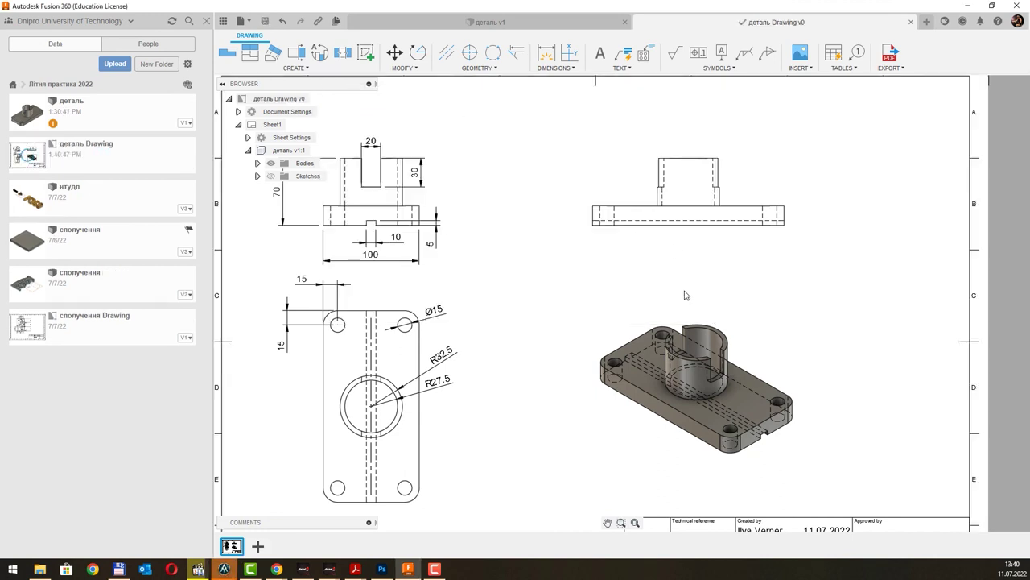
{"action": "scroll", "coordinate": [578, 229], "scroll_direction": "down", "scroll_amount": 2}
{"action": "middle_click_drag", "start_coordinate": [573, 226], "coordinate": [659, 200]}
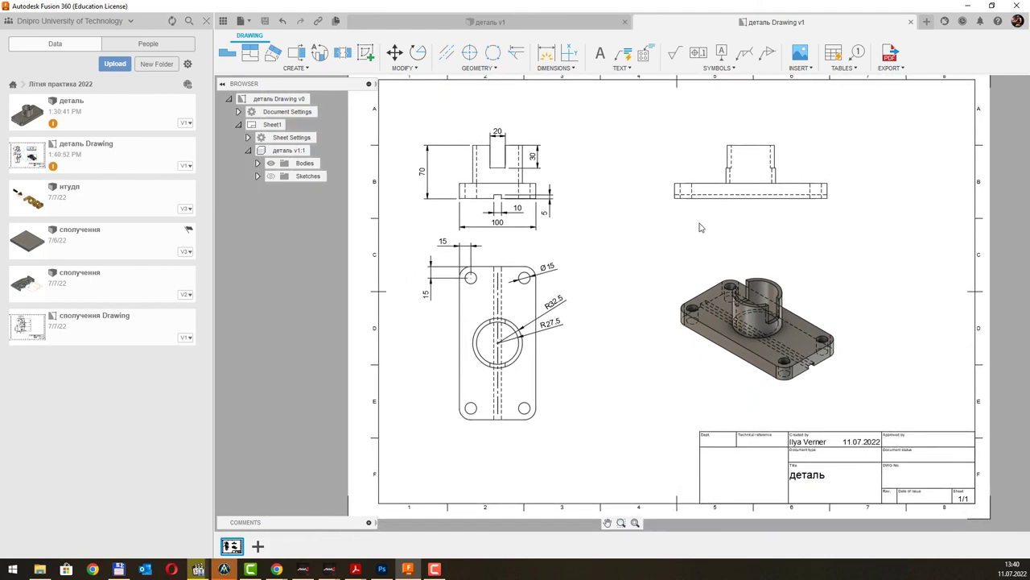
{"action": "scroll", "coordinate": [700, 228], "scroll_direction": "down", "scroll_amount": 1}
{"action": "middle_click_drag", "start_coordinate": [709, 264], "coordinate": [686, 288]}
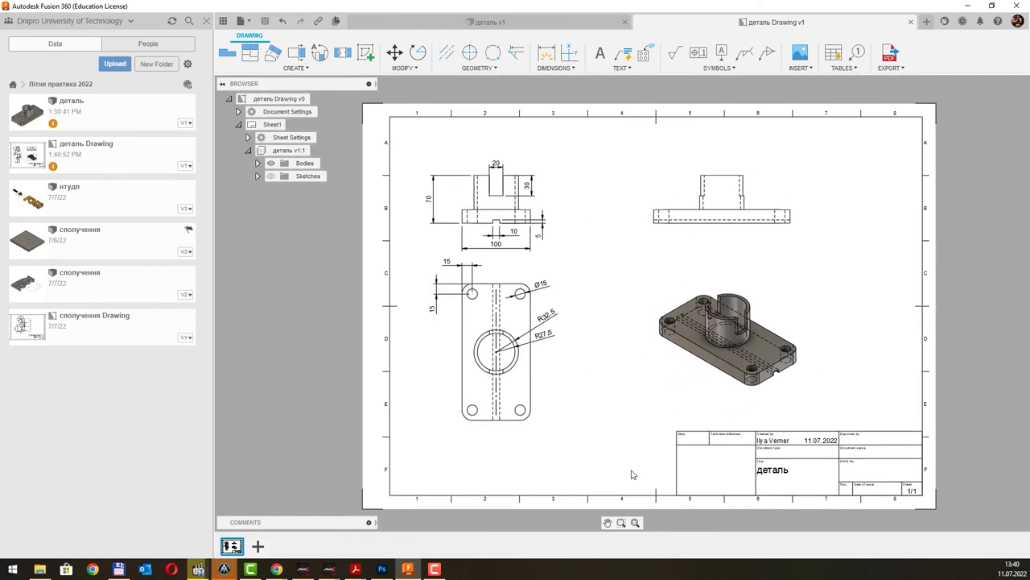